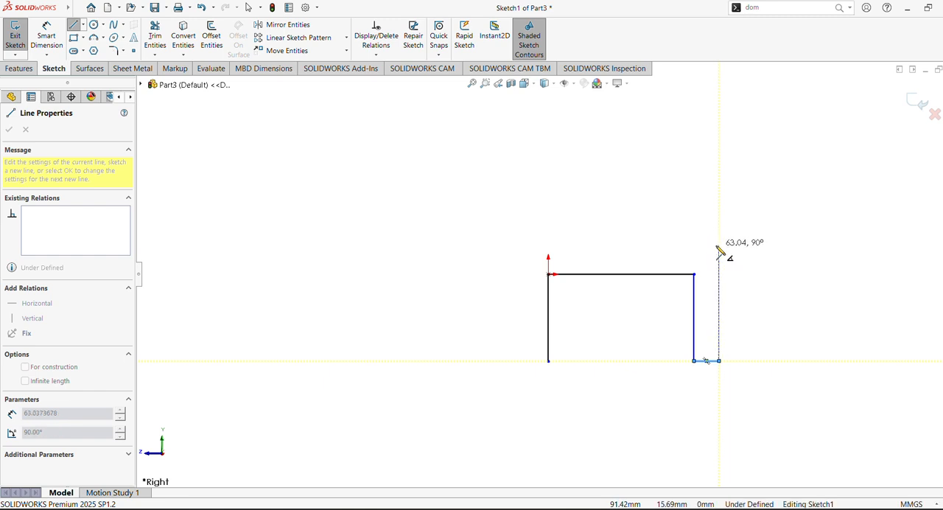
- Close the inverted-U outline with an outer right side, top edge, left side about 62 mm high and left foot edge about 20 mm wide
{"action": "left_click", "coordinate": [718, 246]}
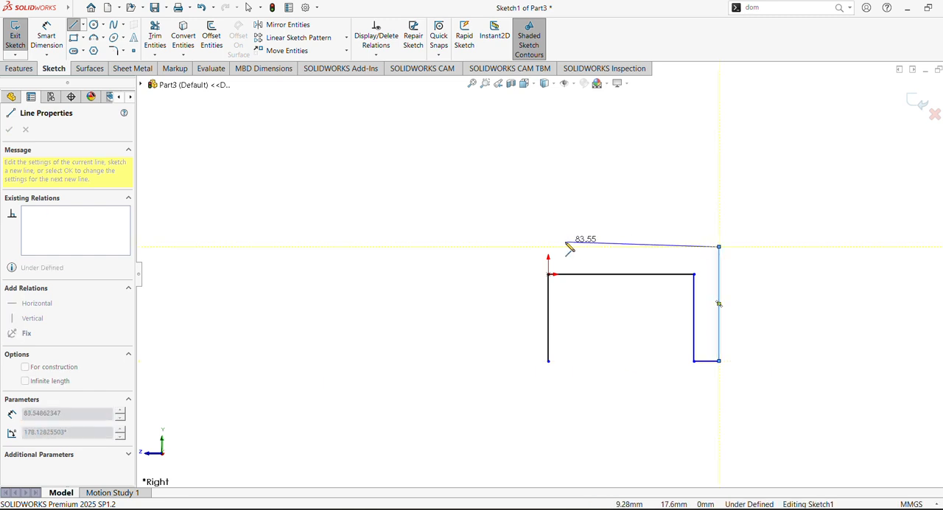
{"action": "left_click", "coordinate": [511, 247]}
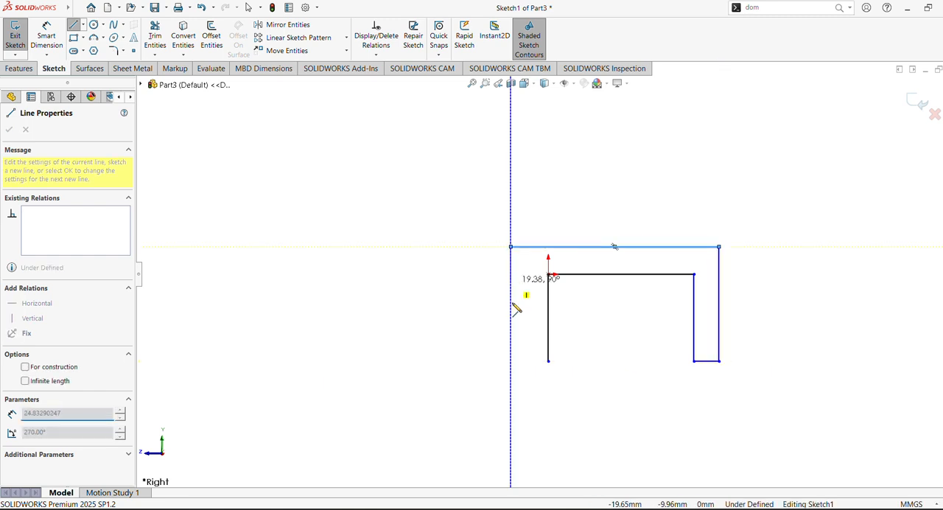
{"action": "left_click", "coordinate": [511, 360]}
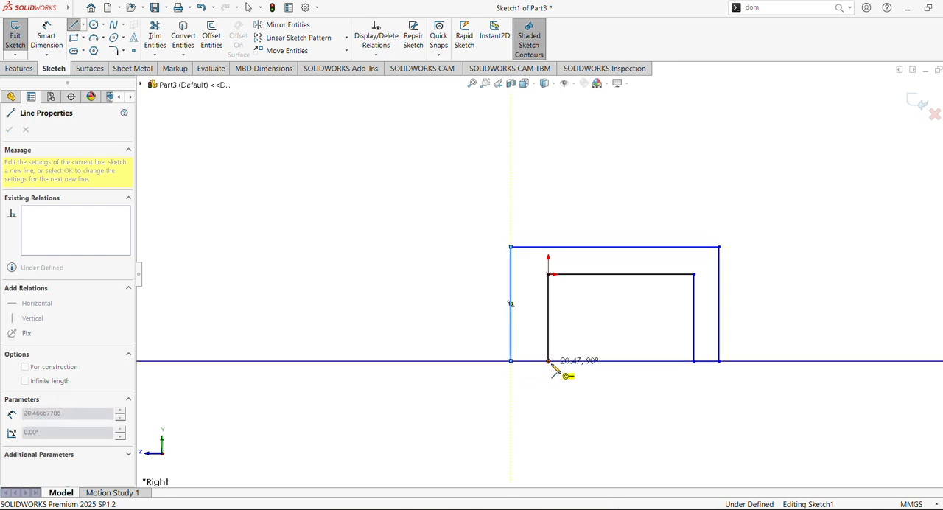
{"action": "left_click", "coordinate": [549, 361]}
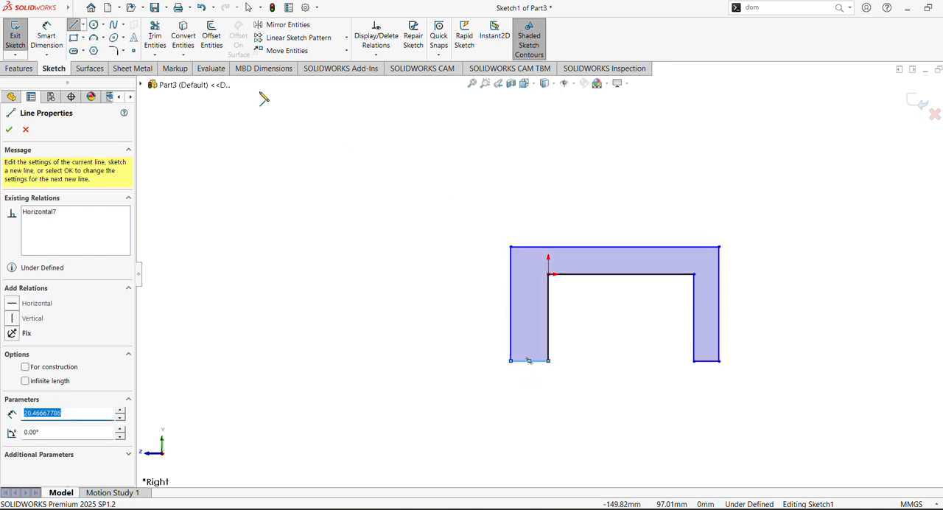
- Dimension the outer left side of the inverted-U profile to 350 mm
{"action": "left_click", "coordinate": [49, 42]}
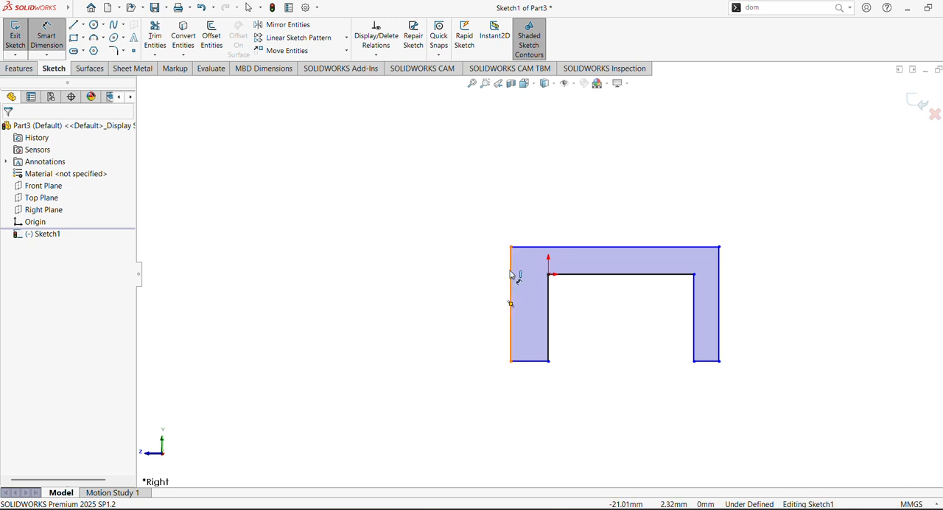
{"action": "left_click", "coordinate": [511, 275]}
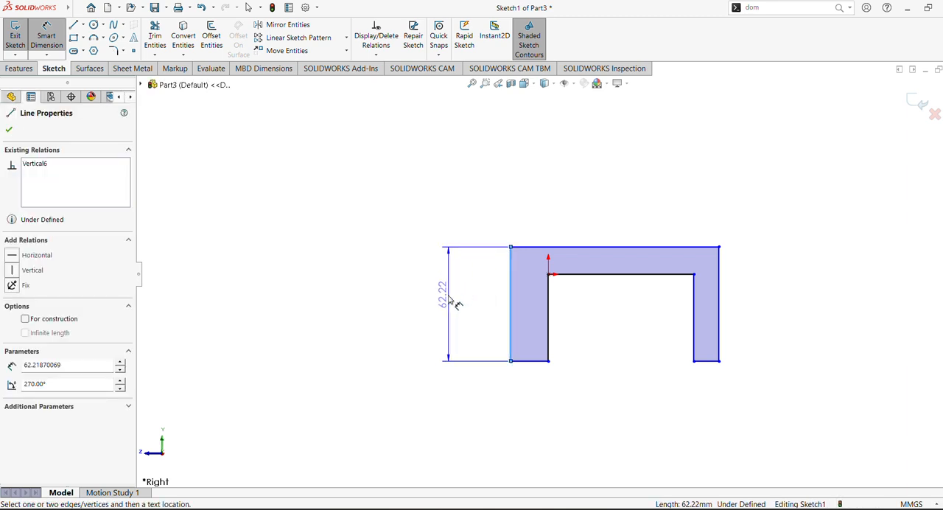
{"action": "left_click", "coordinate": [457, 304]}
{"action": "type", "text": "3"}
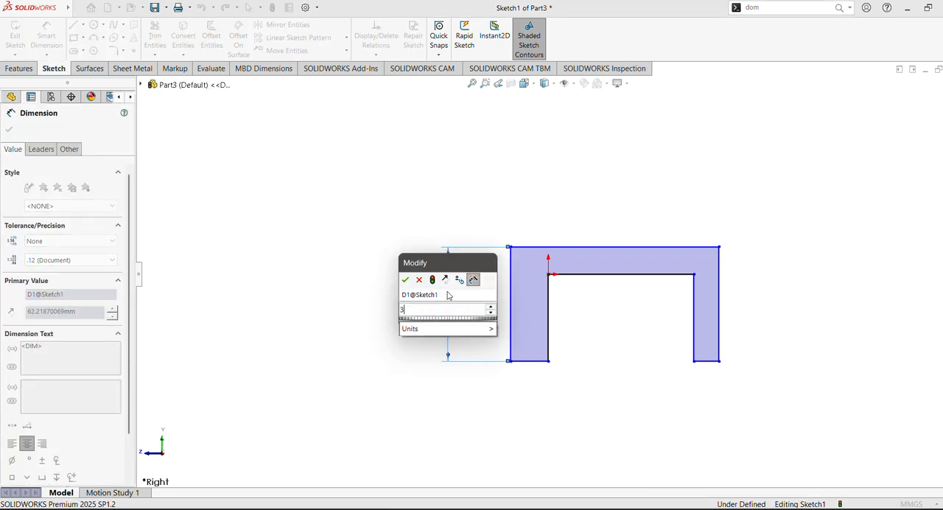
{"action": "type", "text": "50"}
{"action": "key", "text": "Return"}
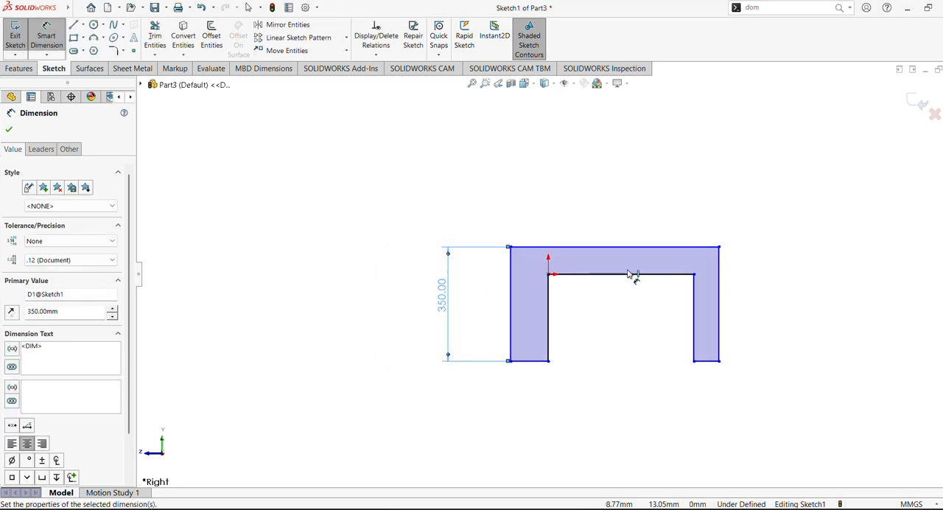
- Dimension the outer top edge to 400 mm and move the inner right corner back inside the outline
{"action": "left_click", "coordinate": [620, 249]}
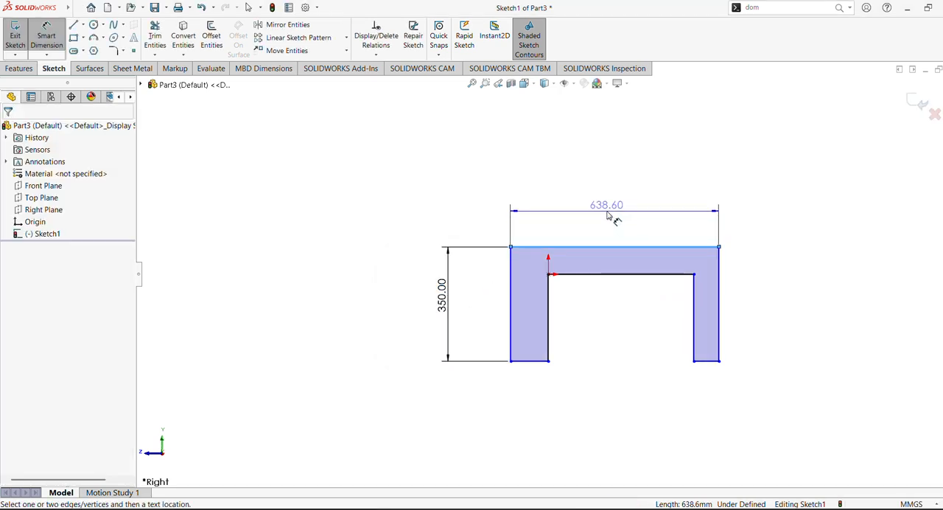
{"action": "left_click", "coordinate": [609, 215]}
{"action": "type", "text": "400"}
{"action": "key", "text": "Return"}
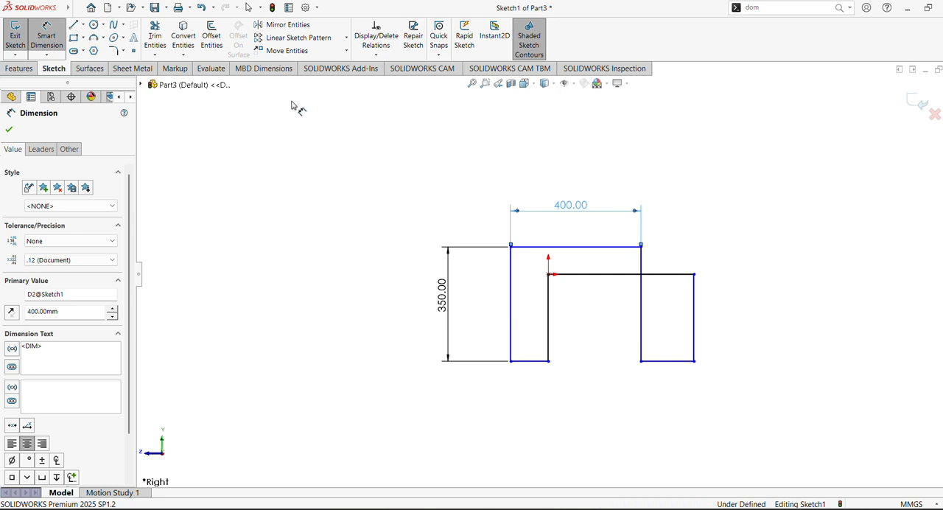
{"action": "left_click", "coordinate": [12, 131]}
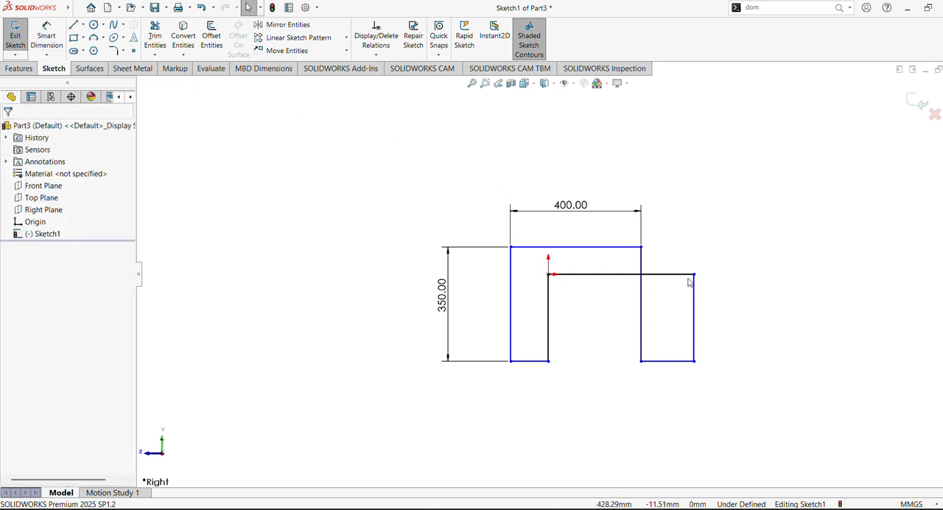
{"action": "left_click_drag", "start_coordinate": [695, 275], "coordinate": [616, 274]}
{"action": "left_click", "coordinate": [9, 130]}
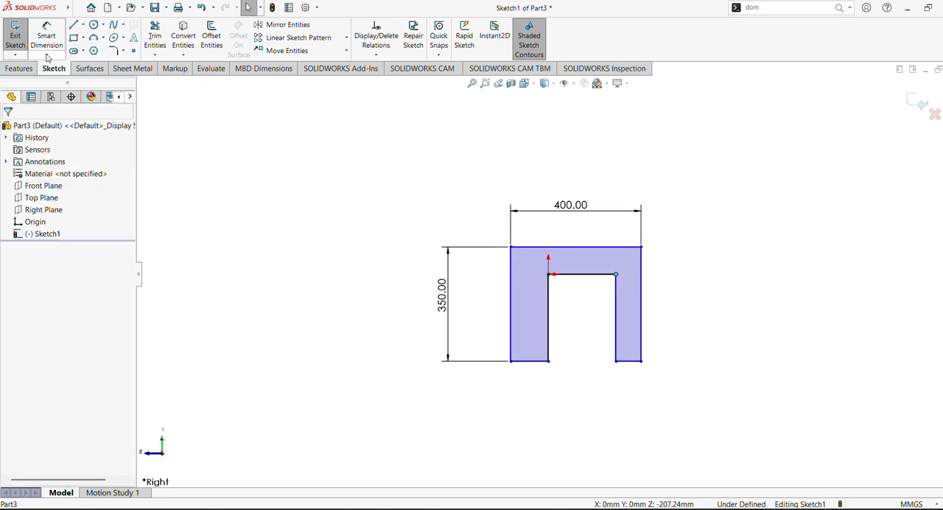
- Dimension the bottom edges of the left and right legs to 25 mm each
{"action": "left_click", "coordinate": [45, 37]}
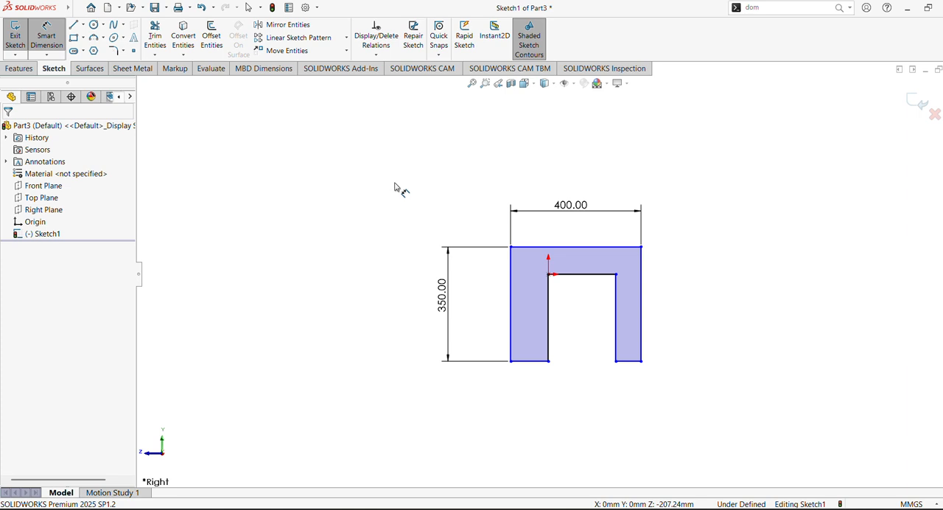
{"action": "left_click", "coordinate": [530, 361]}
{"action": "left_click", "coordinate": [542, 381]}
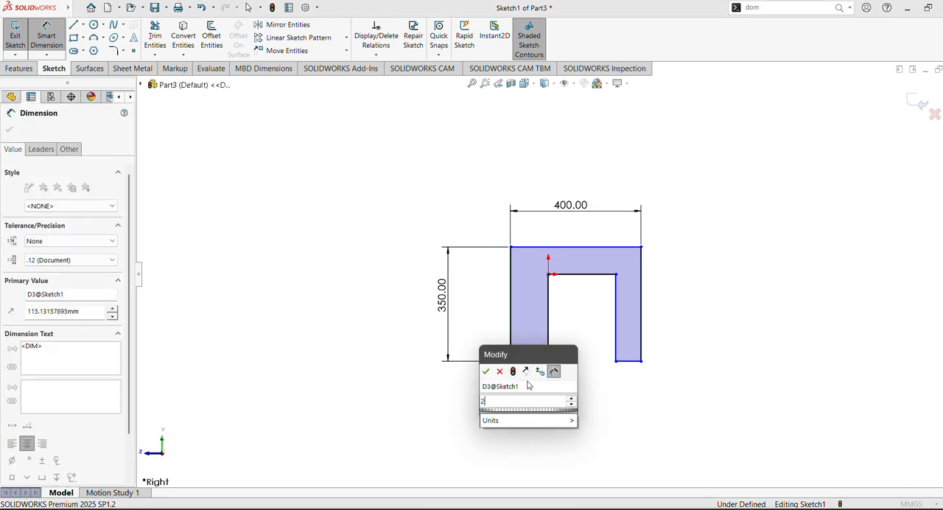
{"action": "type", "text": "25"}
{"action": "key", "text": "Return"}
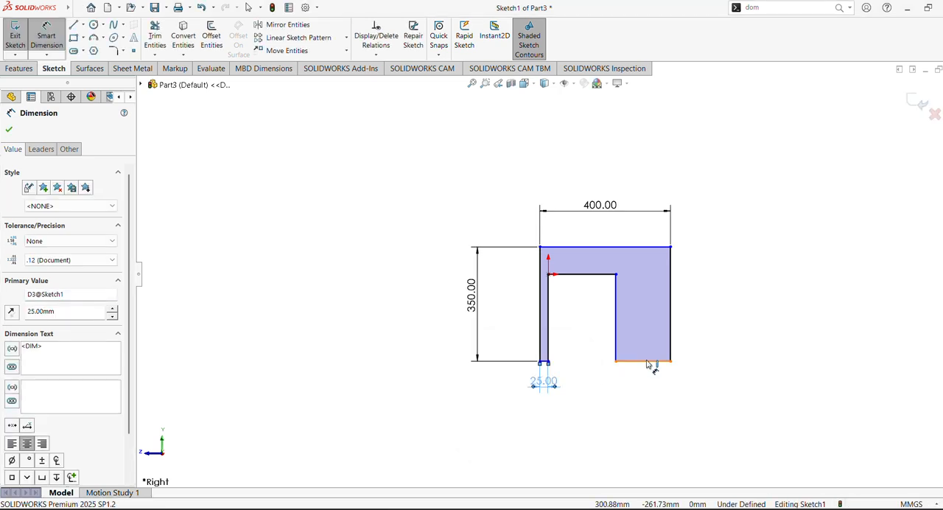
{"action": "left_click", "coordinate": [647, 361]}
{"action": "left_click", "coordinate": [645, 379]}
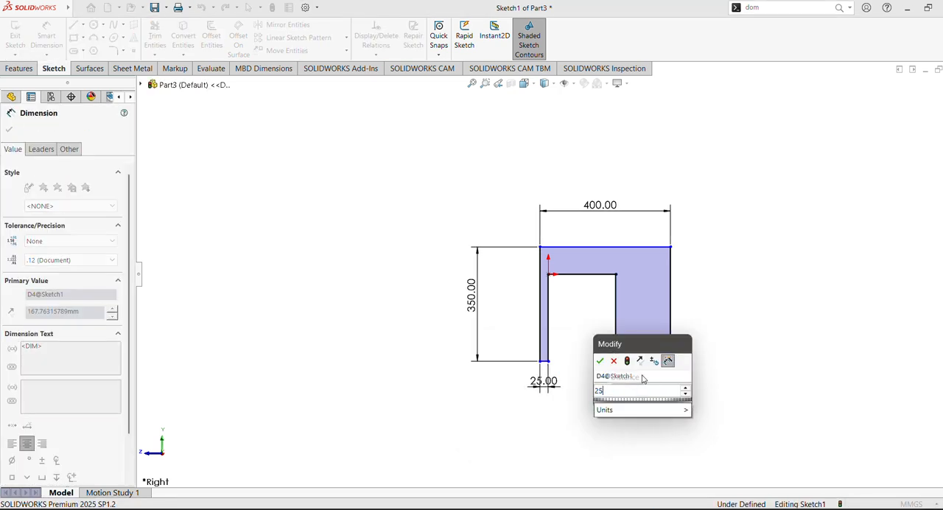
{"action": "key", "text": "Return"}
- Dimension the top bar's thickness between its outer and inner horizontal edges to 25 mm
{"action": "left_click", "coordinate": [618, 247]}
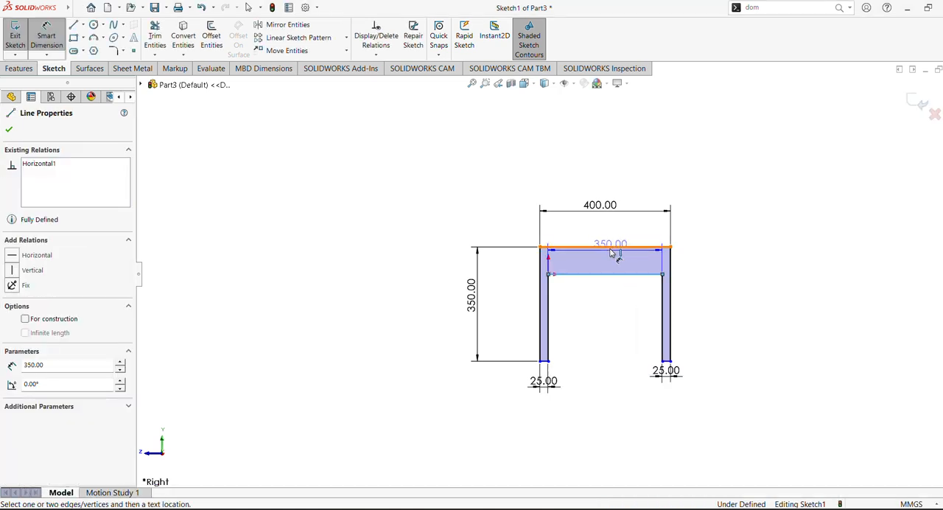
{"action": "left_click", "coordinate": [613, 275]}
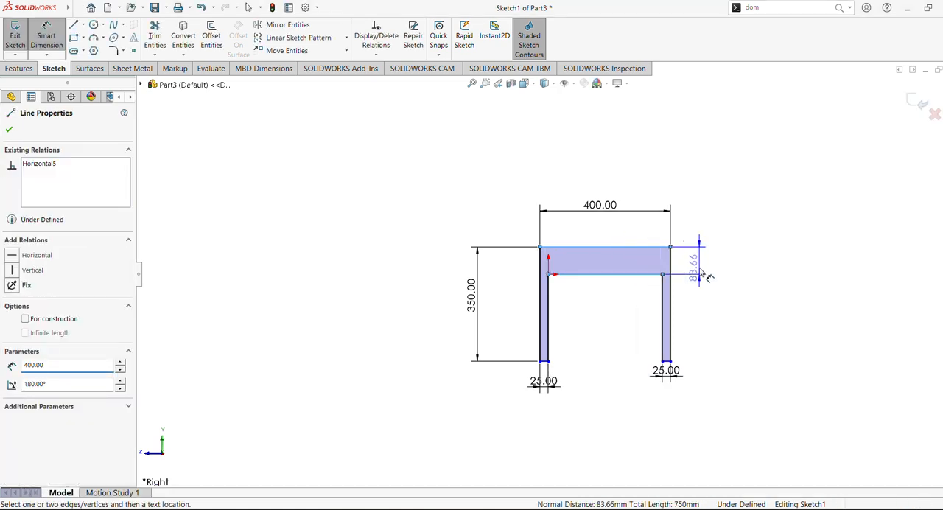
{"action": "left_click", "coordinate": [706, 276]}
{"action": "key", "text": "Return"}
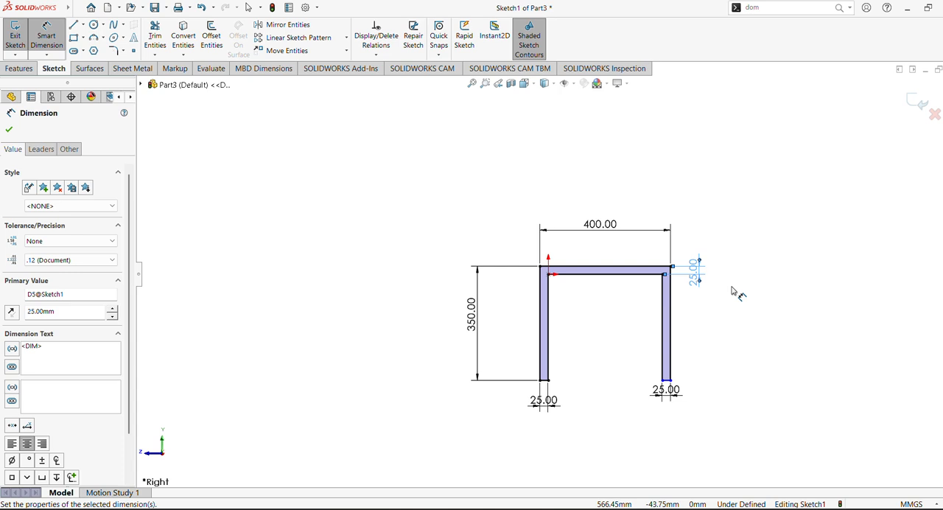
{"action": "left_click", "coordinate": [8, 131]}
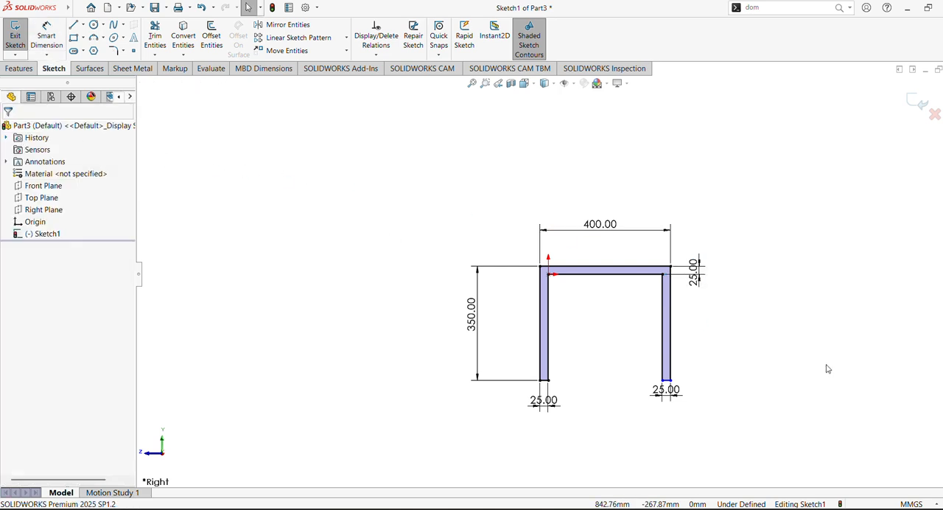
- Move the 350 mm, 400 mm and right-leg width dimensions closer to the profile
{"action": "left_click_drag", "start_coordinate": [479, 314], "coordinate": [520, 328]}
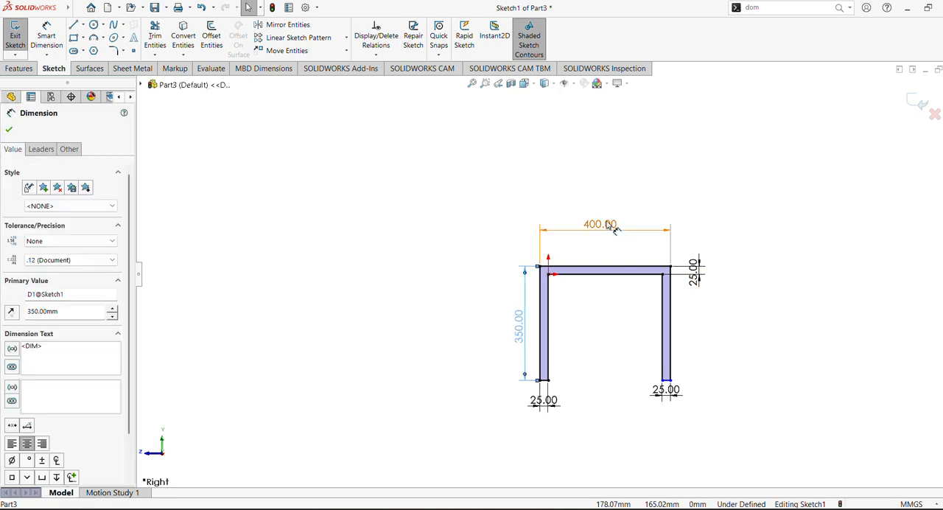
{"action": "left_click_drag", "start_coordinate": [603, 225], "coordinate": [618, 251]}
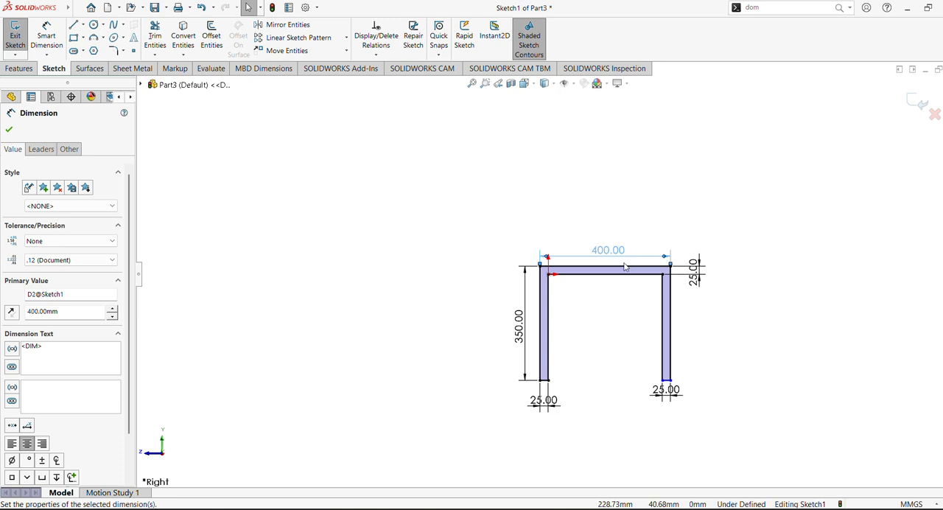
{"action": "left_click", "coordinate": [472, 86]}
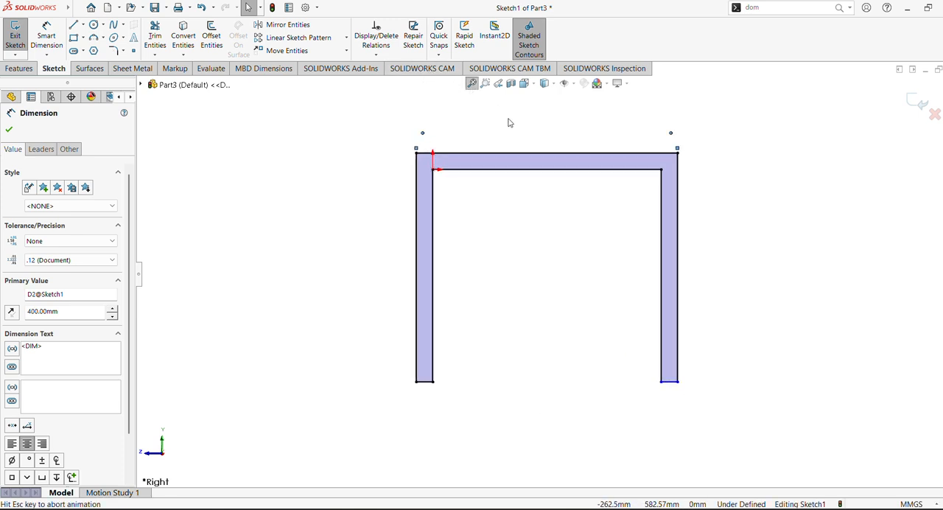
{"action": "left_click_drag", "start_coordinate": [673, 409], "coordinate": [672, 393]}
{"action": "left_click", "coordinate": [730, 357]}
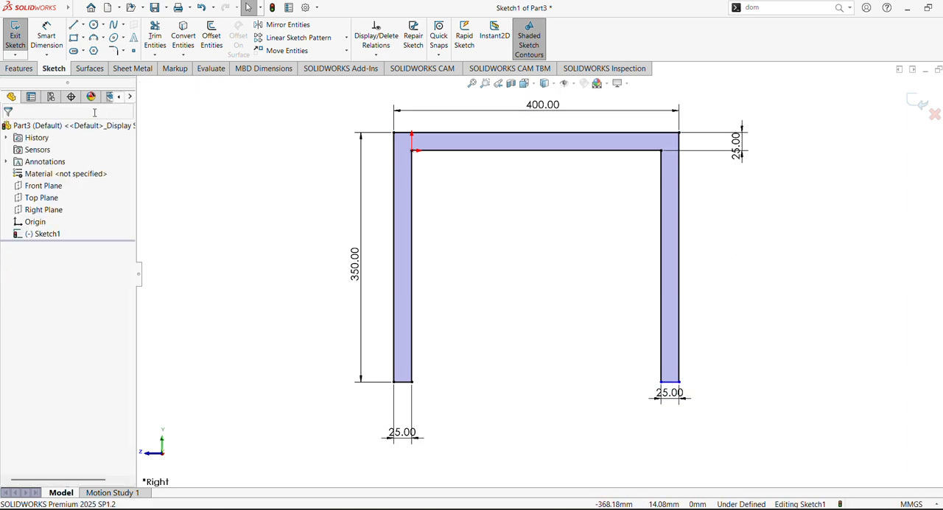
- Add a collinear relation between the bottom edges of the two legs
{"action": "left_click", "coordinate": [673, 382]}
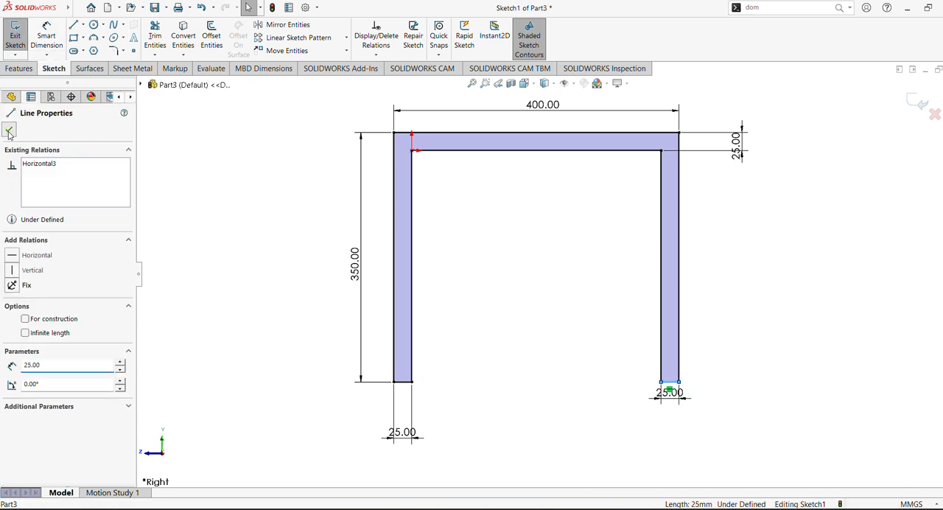
{"action": "left_click", "coordinate": [9, 131]}
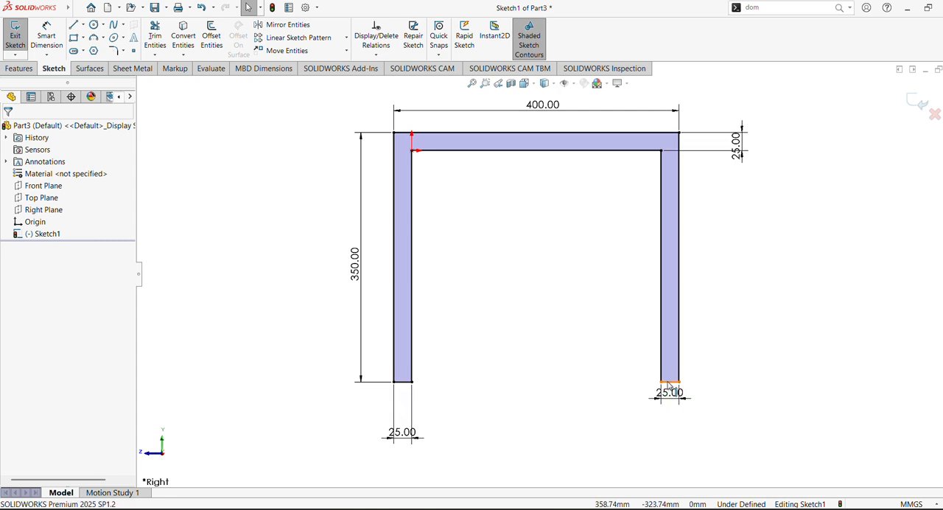
{"action": "left_click", "coordinate": [668, 382]}
{"action": "left_click", "coordinate": [402, 382], "text": "ctrl"}
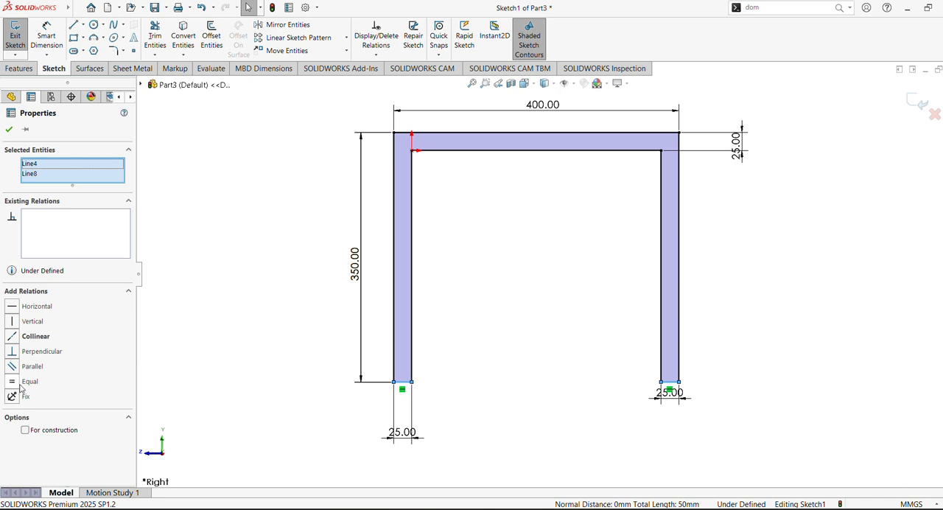
{"action": "left_click", "coordinate": [12, 337]}
{"action": "left_click", "coordinate": [202, 327]}
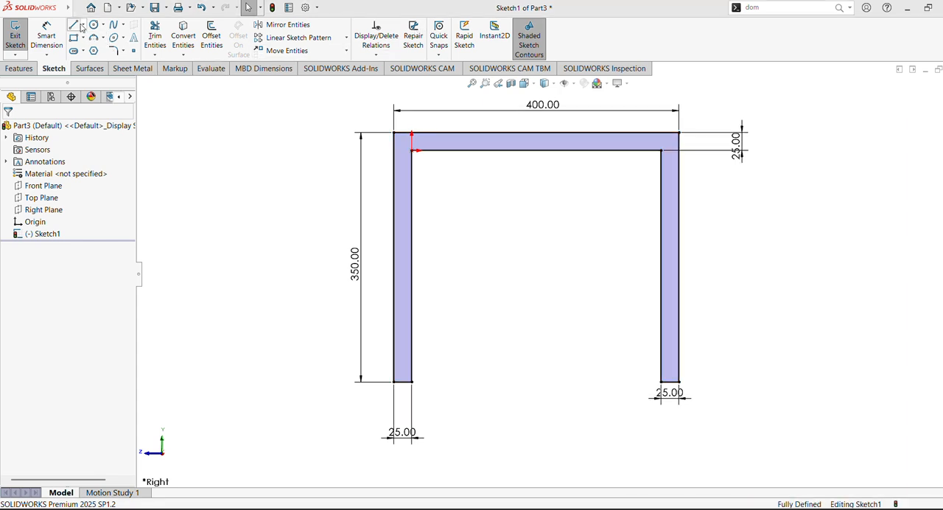
- Draw a line rising outward at 45° from the profile's outer upper-right corner
{"action": "left_click", "coordinate": [679, 133]}
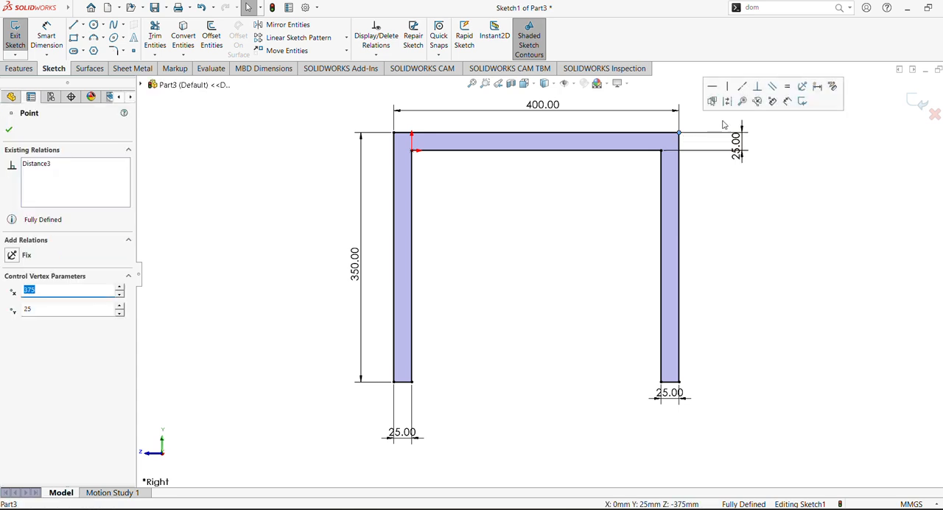
{"action": "scroll", "coordinate": [716, 144], "scroll_direction": "up", "scroll_amount": 3}
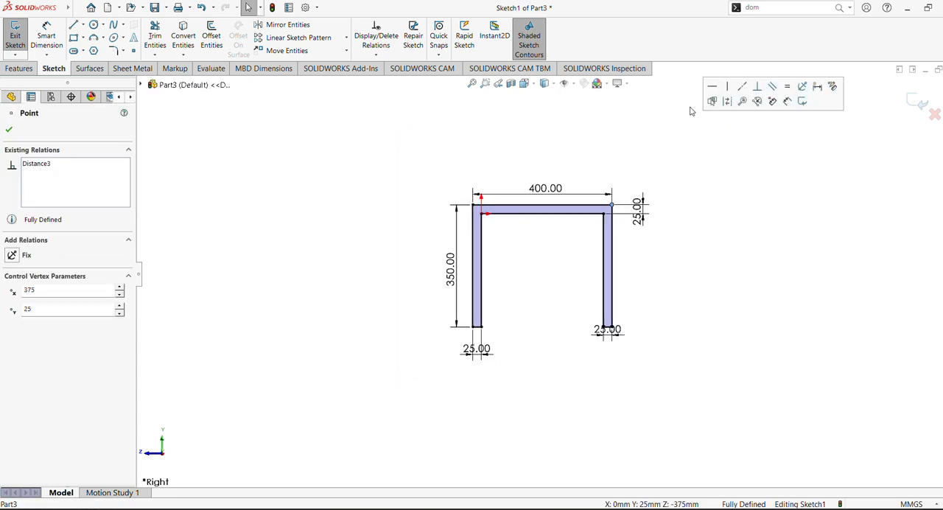
{"action": "left_click", "coordinate": [74, 24]}
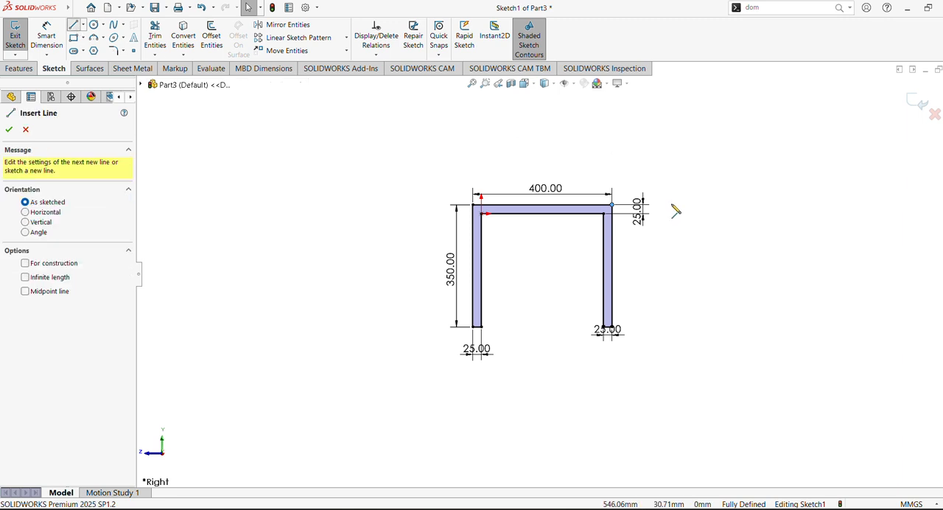
{"action": "left_click", "coordinate": [612, 205]}
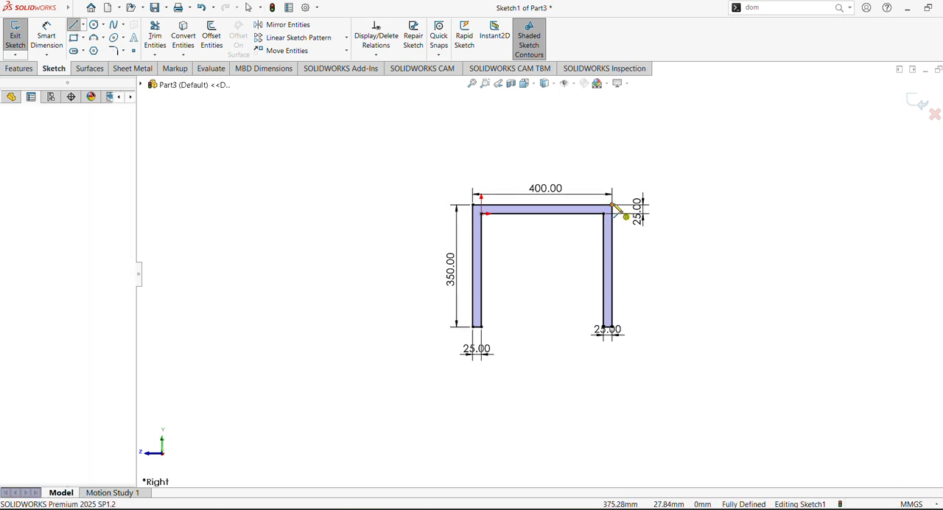
{"action": "left_click", "coordinate": [686, 130]}
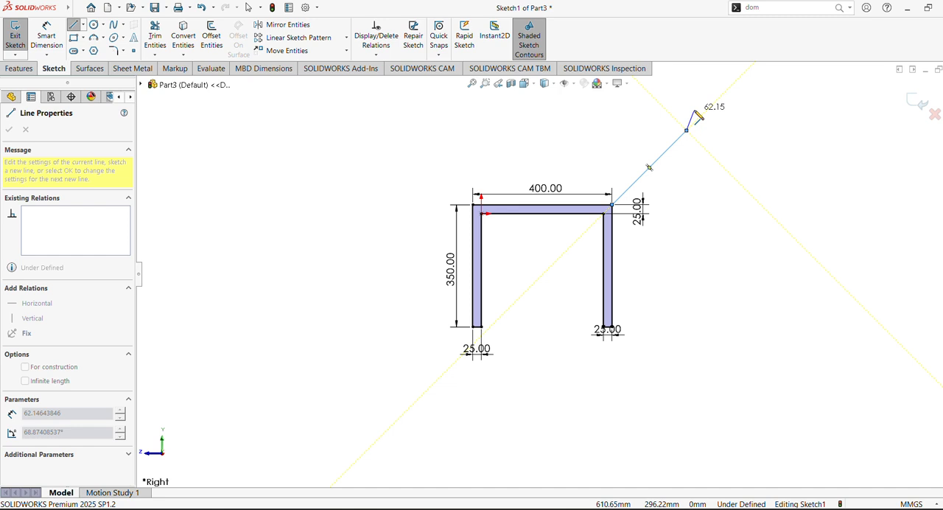
{"action": "key", "text": "Escape"}
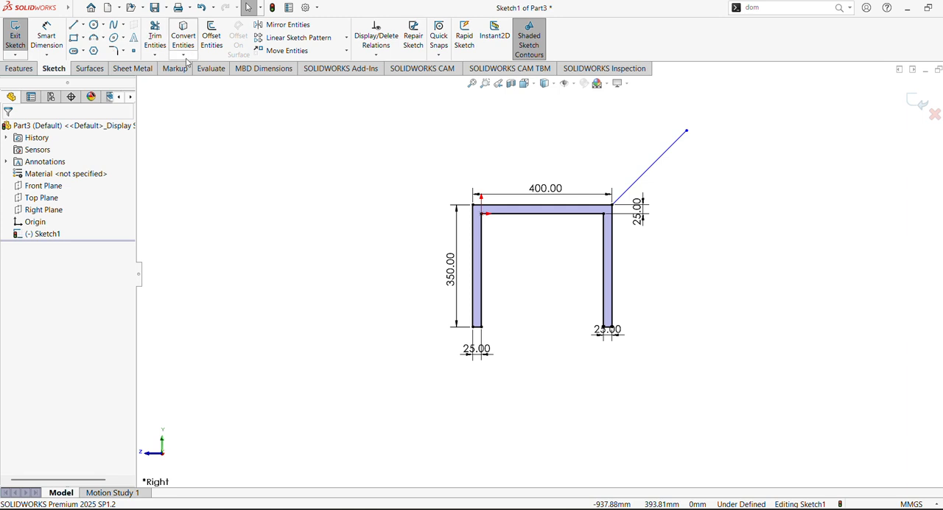
- Try offsetting the slanted line by 25 mm on its upper side, and undo the offset
{"action": "left_click", "coordinate": [211, 49]}
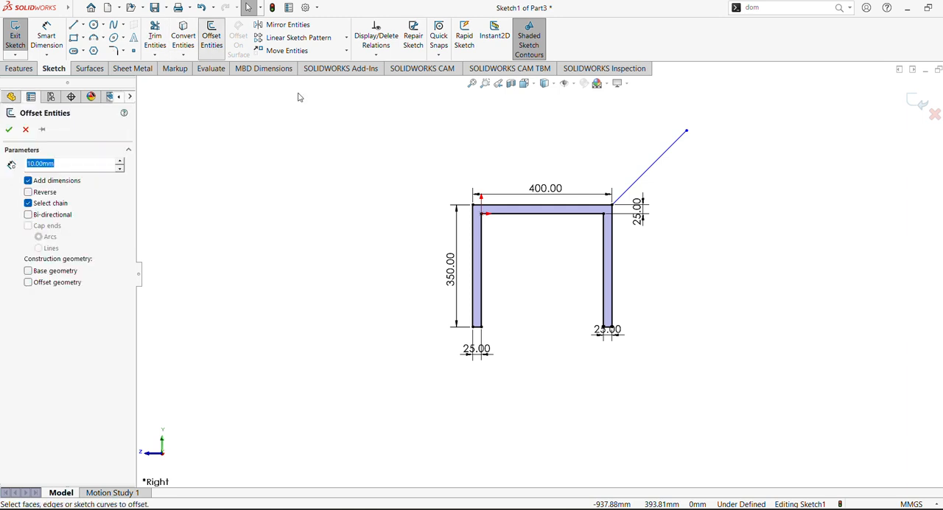
{"action": "left_click", "coordinate": [653, 171]}
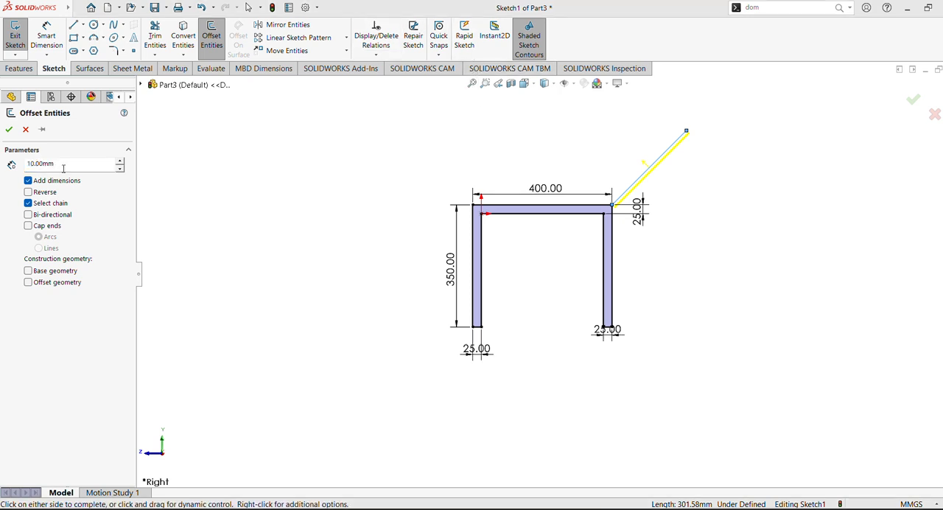
{"action": "type", "text": "2"}
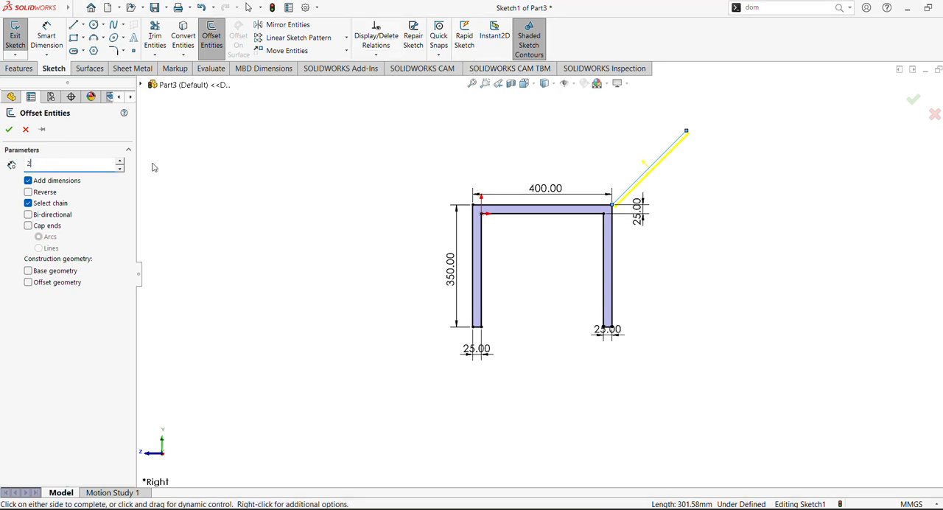
{"action": "type", "text": "5"}
{"action": "key", "text": "Return"}
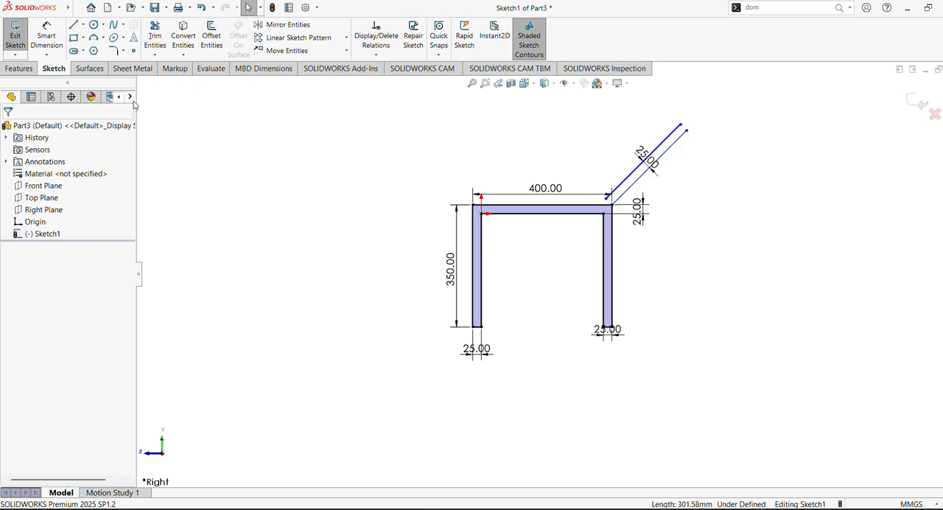
{"action": "key", "text": "ctrl+z"}
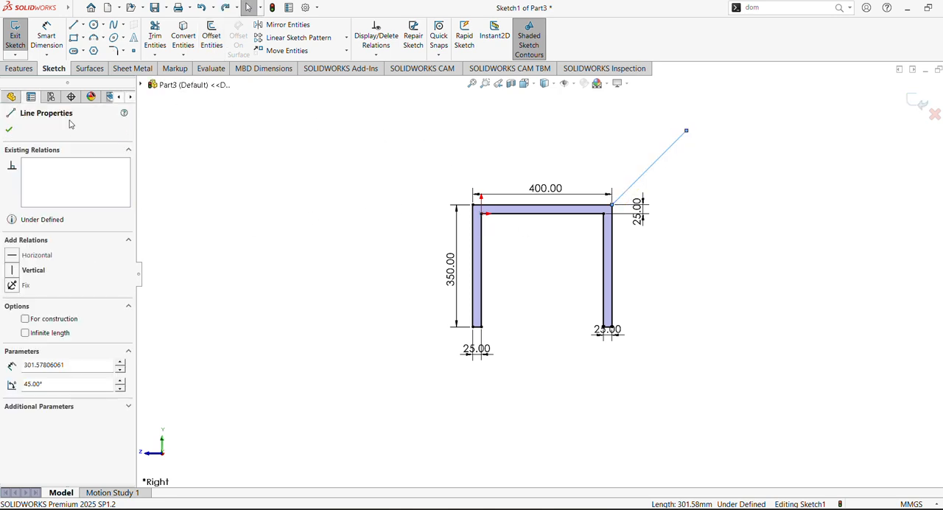
- Offset the slanted line by 25 mm to its lower side, reversing the offset direction
{"action": "left_click", "coordinate": [210, 38]}
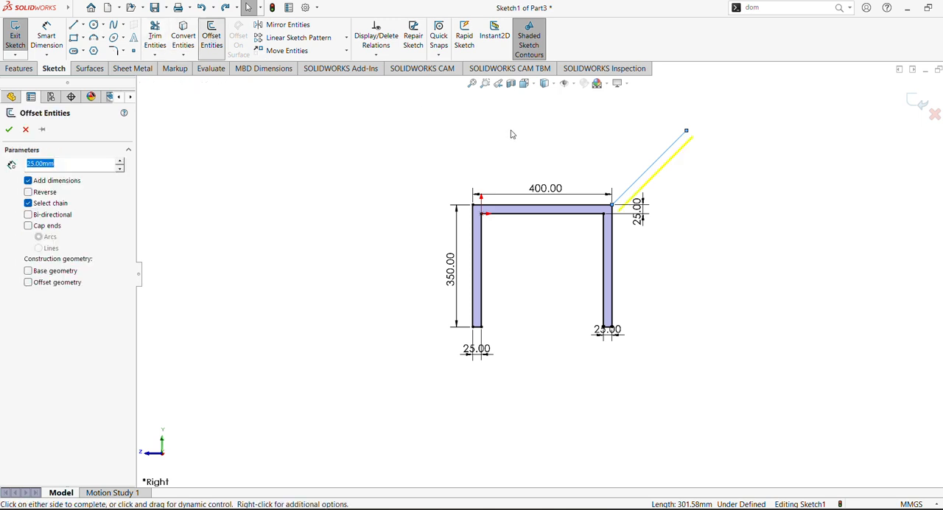
{"action": "left_click", "coordinate": [28, 193]}
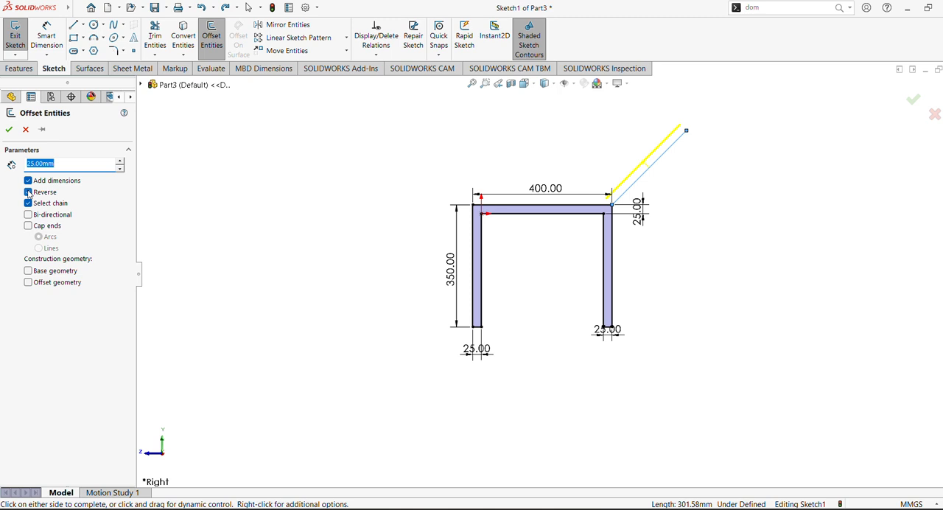
{"action": "left_click", "coordinate": [9, 130]}
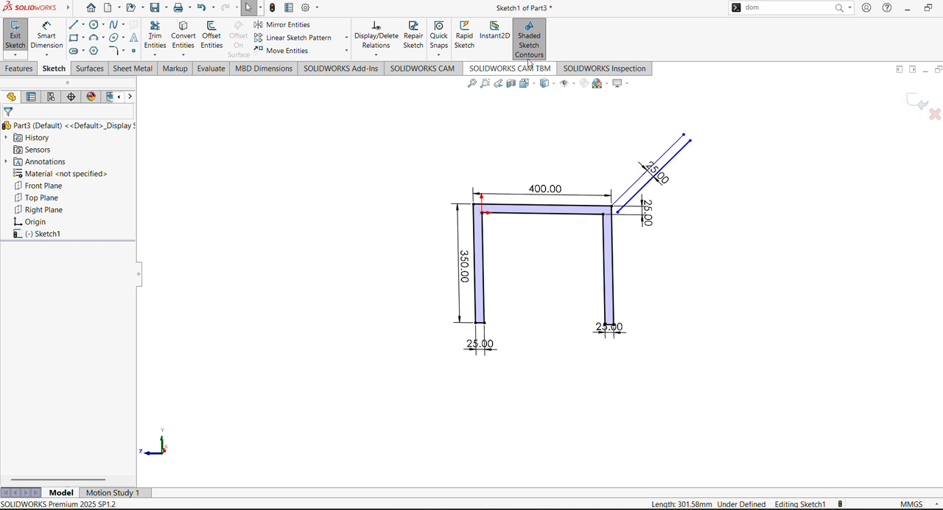
- Extend the original slanted line through the outer corner to the frame's inner upper-right corner
{"action": "mouse_move", "coordinate": [834, 271]}
{"action": "middle_mouse_down", "text": "shift"}
{"action": "mouse_move", "coordinate": [843, 218]}
{"action": "mouse_move", "coordinate": [679, 380]}
{"action": "middle_mouse_up", "text": "shift"}
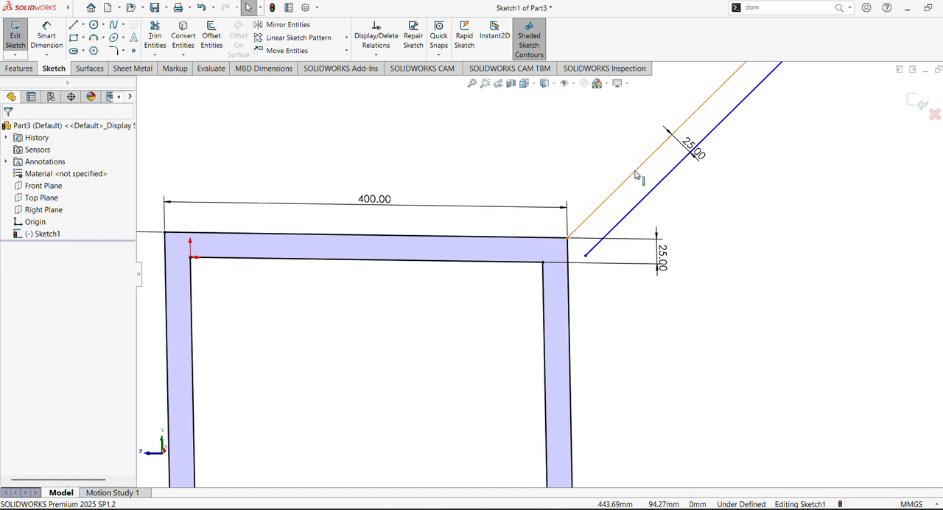
{"action": "left_click", "coordinate": [156, 56]}
{"action": "left_click", "coordinate": [164, 80]}
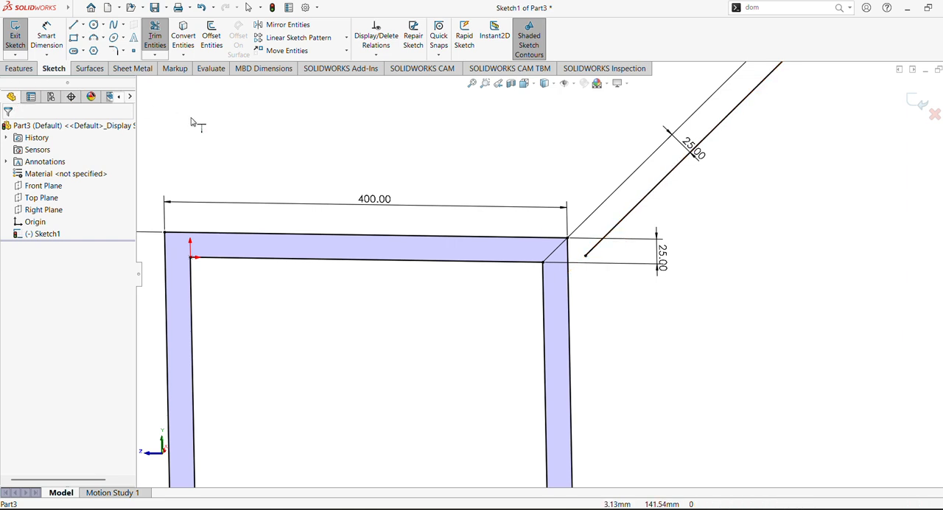
{"action": "scroll", "coordinate": [457, 158], "scroll_direction": "up", "scroll_amount": 2}
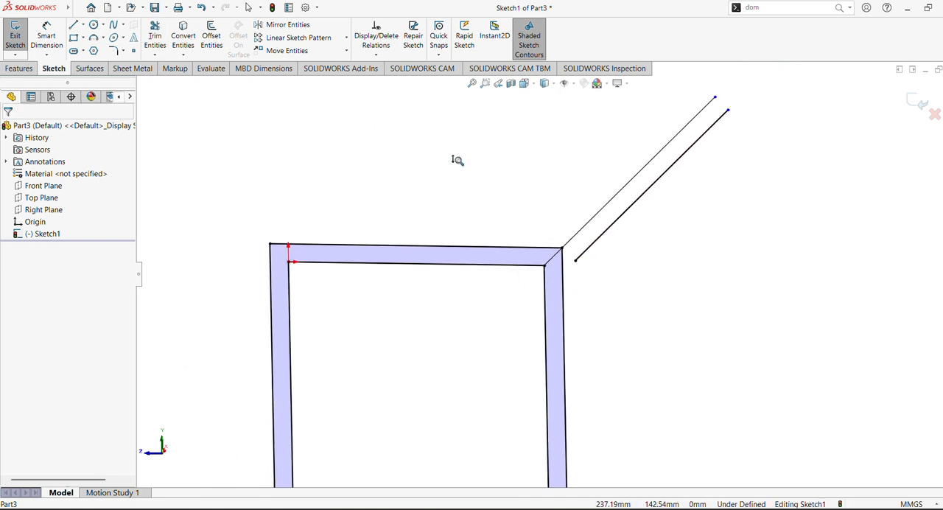
- Add a driven angle dimension between the extended slanted line and the top bar's outer edge
{"action": "left_click", "coordinate": [46, 39]}
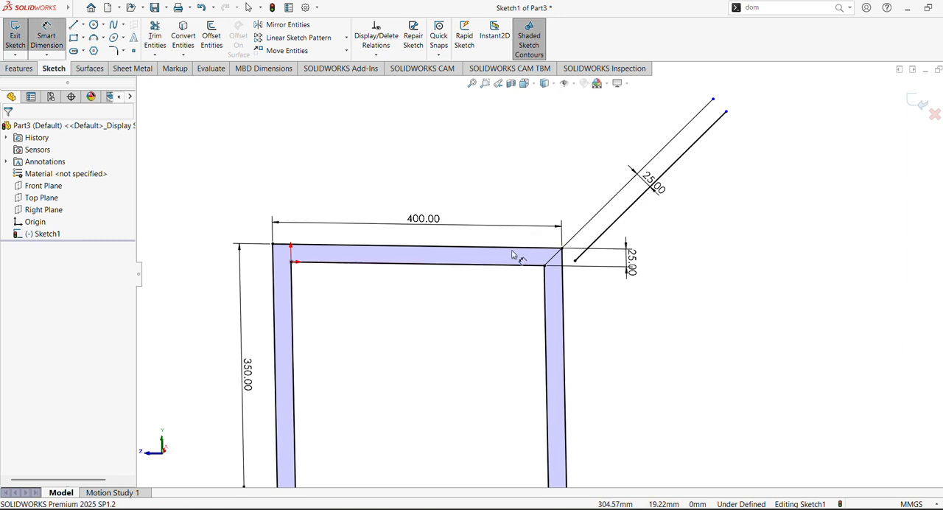
{"action": "left_click", "coordinate": [562, 248]}
{"action": "left_click", "coordinate": [569, 218]}
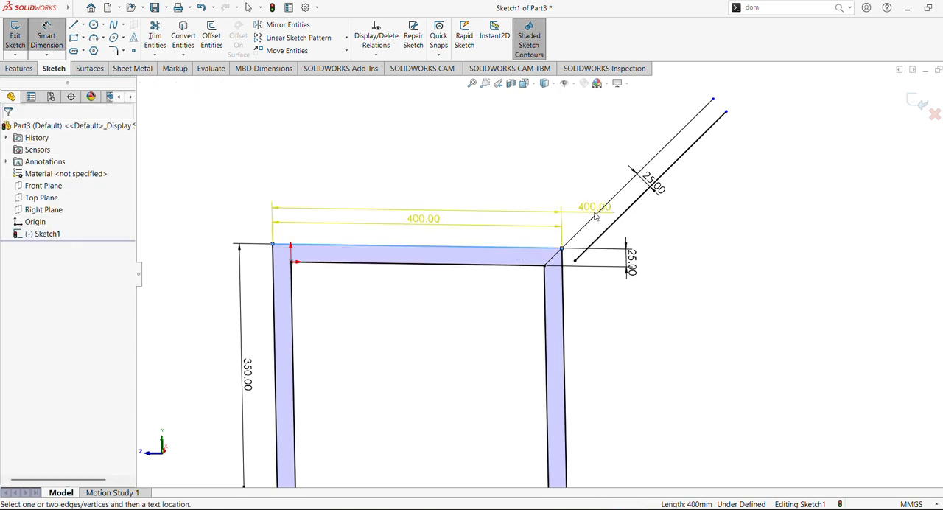
{"action": "left_click", "coordinate": [547, 255]}
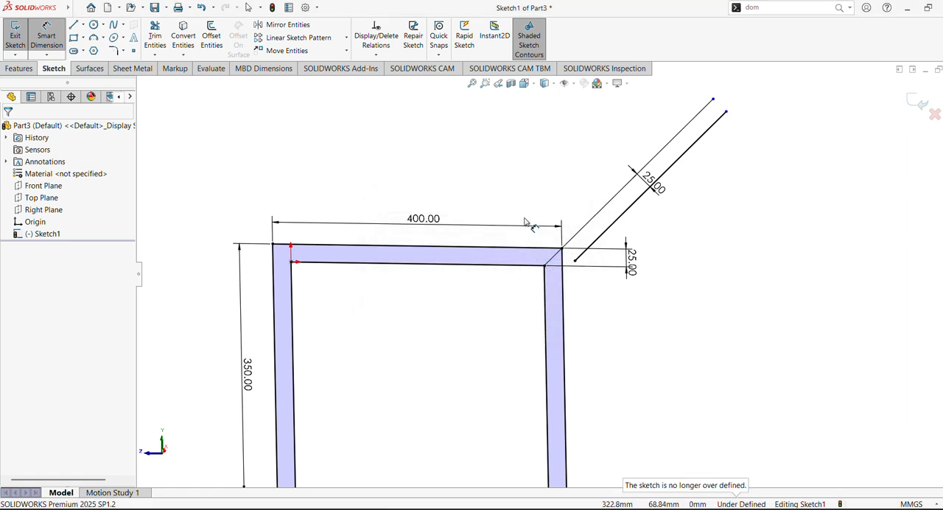
{"action": "left_click", "coordinate": [528, 253]}
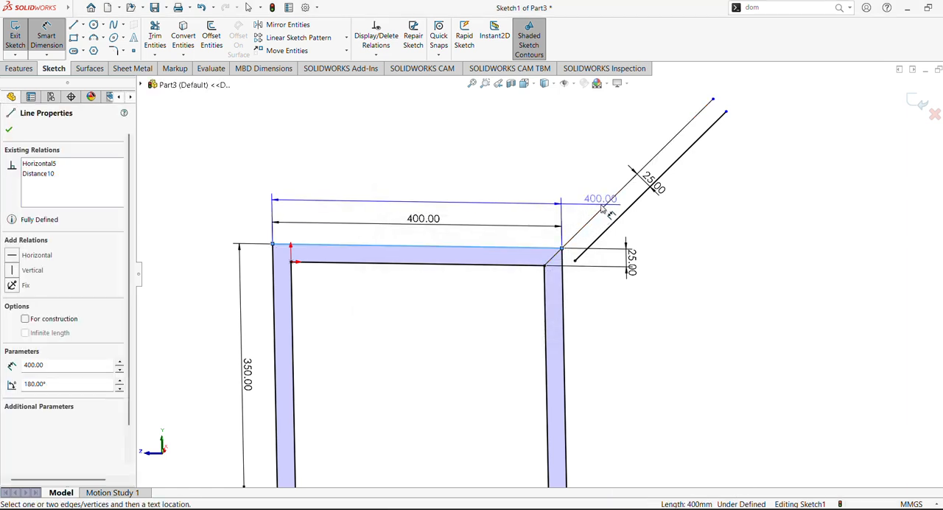
{"action": "left_click", "coordinate": [583, 197]}
{"action": "left_click", "coordinate": [567, 208]}
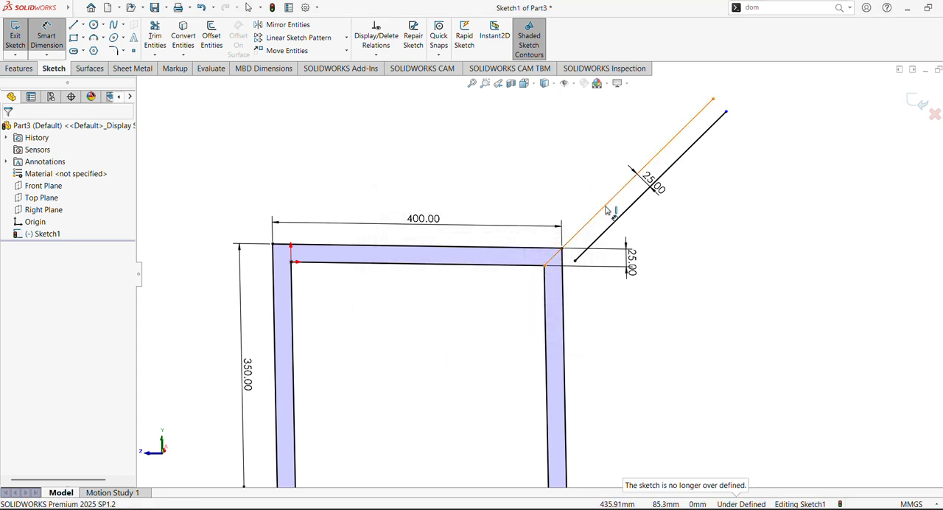
{"action": "left_click", "coordinate": [597, 213]}
{"action": "left_click", "coordinate": [532, 252]}
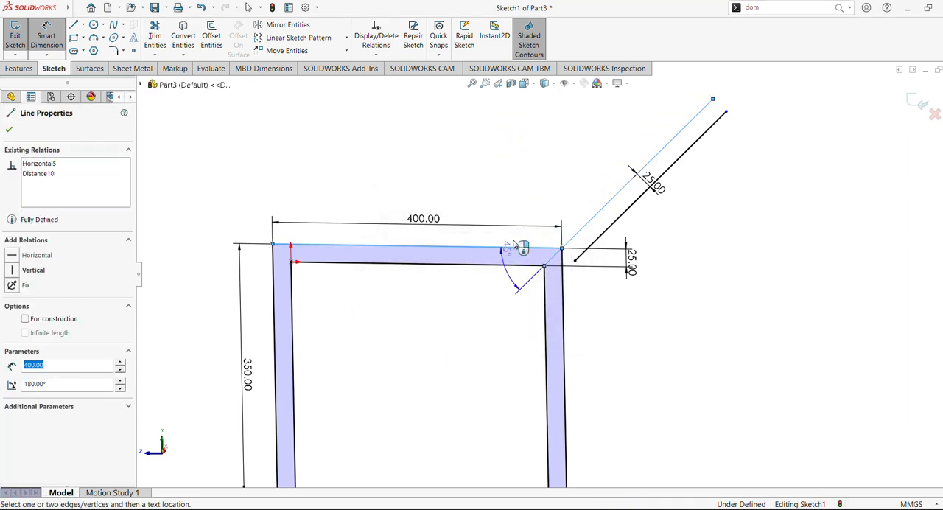
{"action": "left_click", "coordinate": [549, 205]}
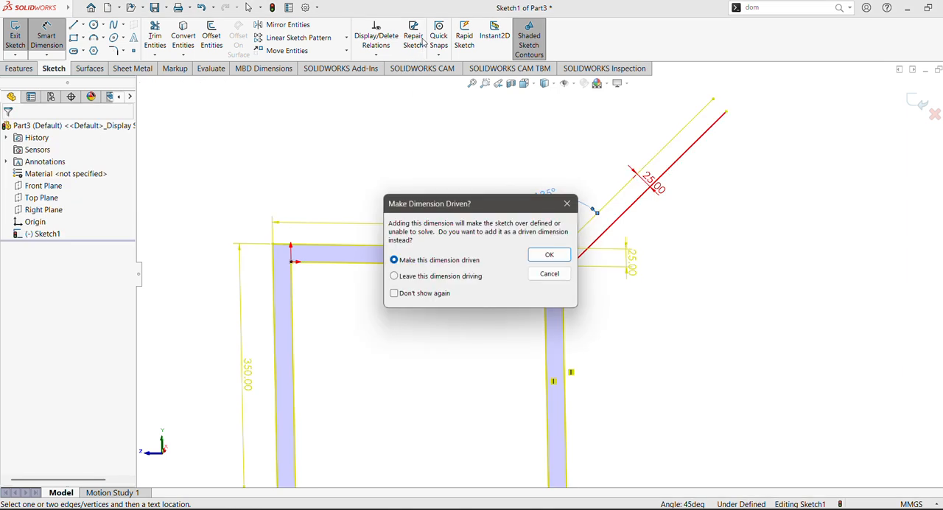
{"action": "left_click", "coordinate": [550, 254]}
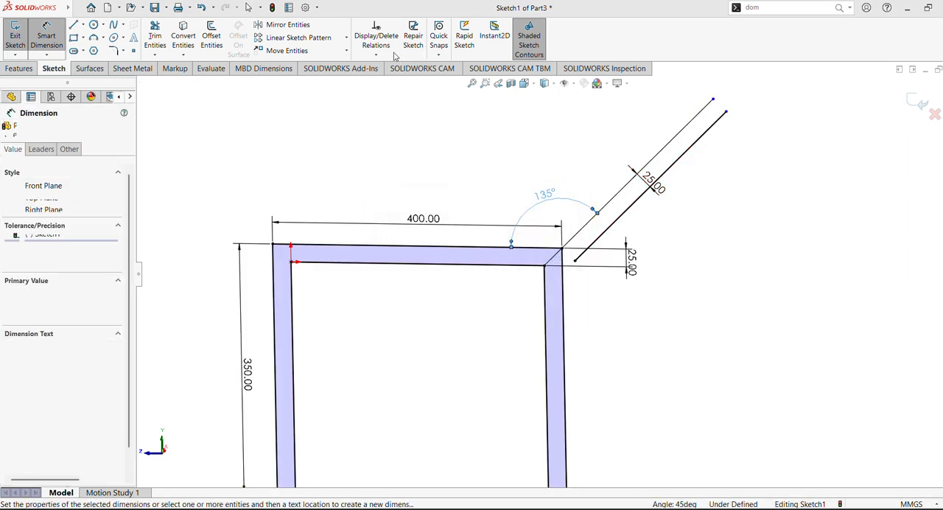
{"action": "key", "text": "Escape"}
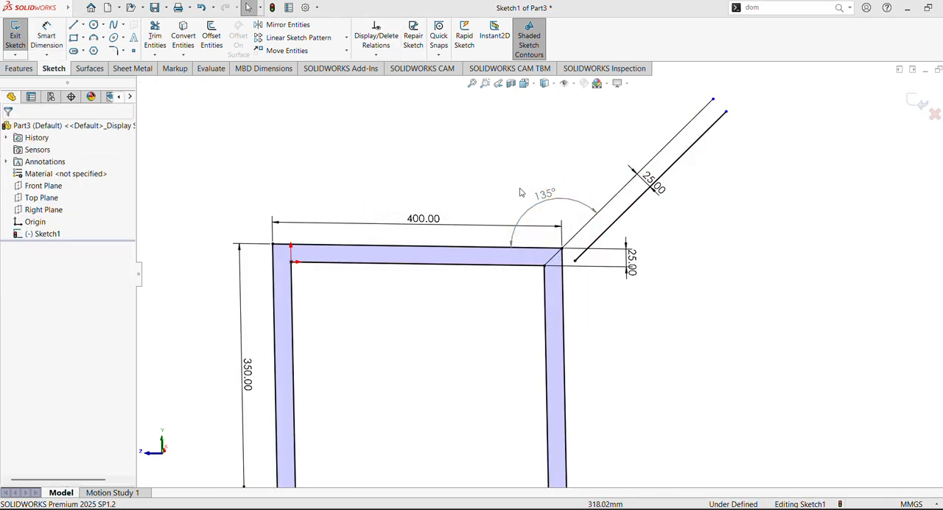
{"action": "left_click", "coordinate": [579, 232]}
{"action": "left_click", "coordinate": [564, 250]}
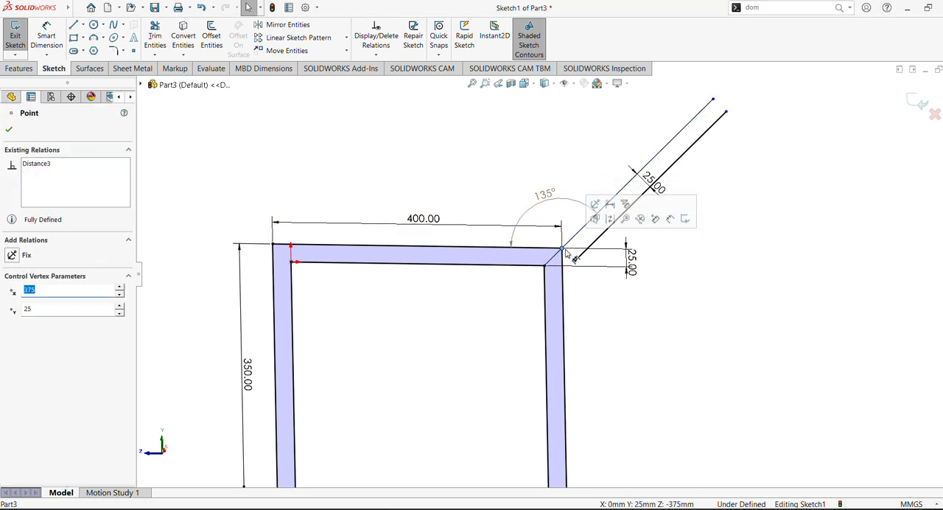
{"action": "left_click", "coordinate": [584, 246]}
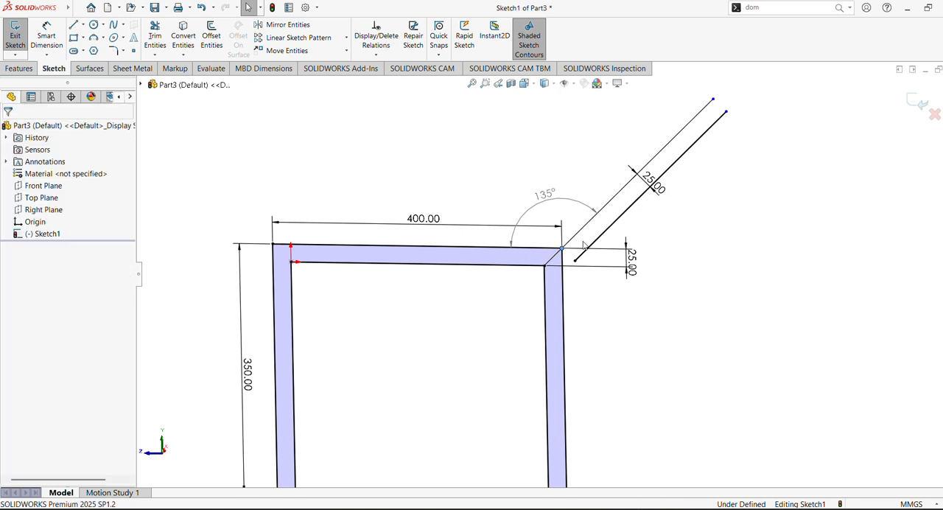
{"action": "left_click", "coordinate": [564, 251]}
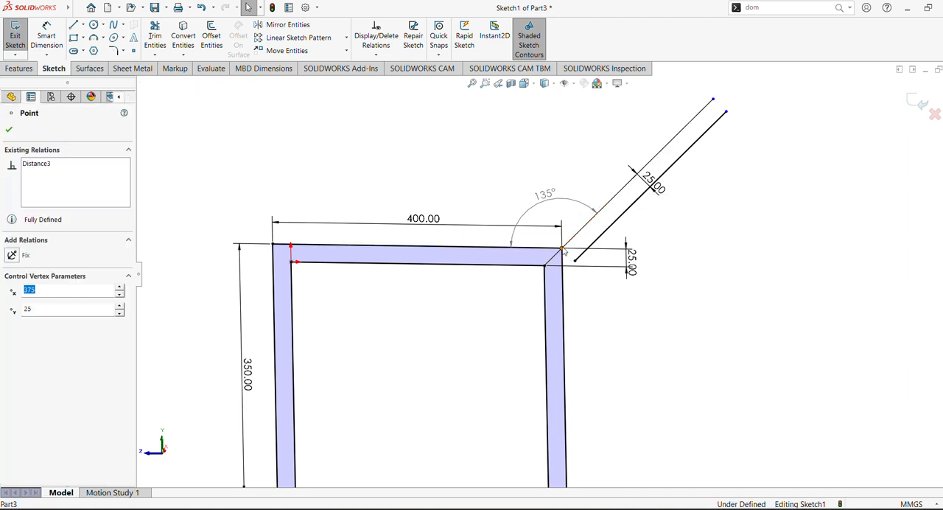
{"action": "key", "text": "Escape"}
{"action": "left_click", "coordinate": [577, 234]}
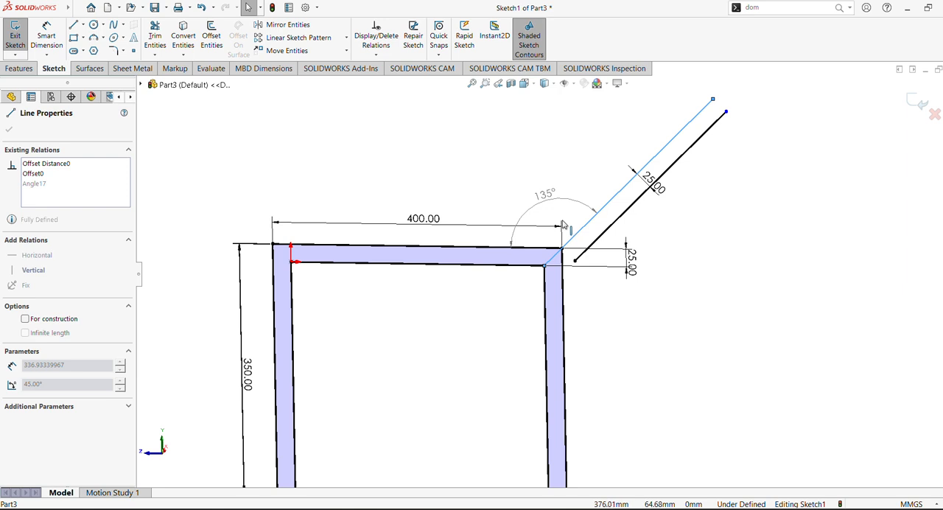
{"action": "left_click", "coordinate": [666, 249]}
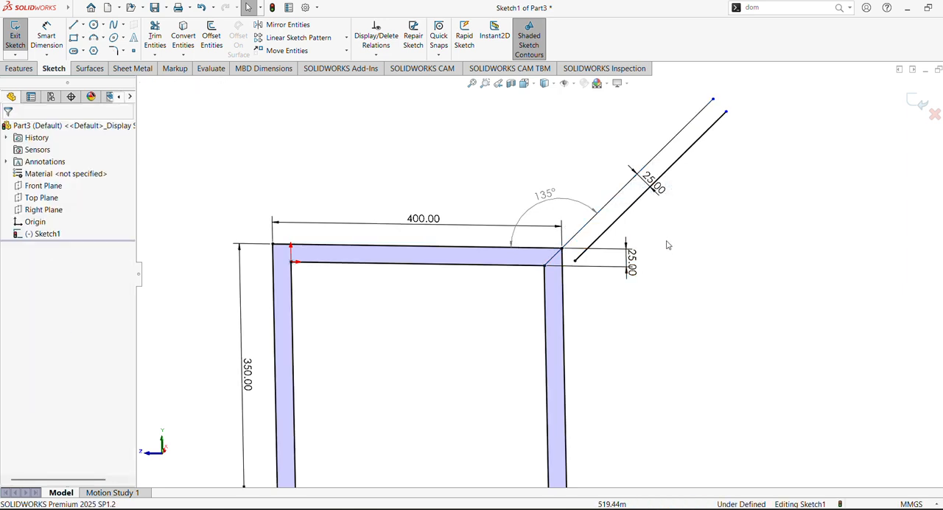
- Try to edit the angle dimension between the slanted line and the top bar
{"action": "scroll", "coordinate": [668, 242], "scroll_direction": "down", "scroll_amount": 5}
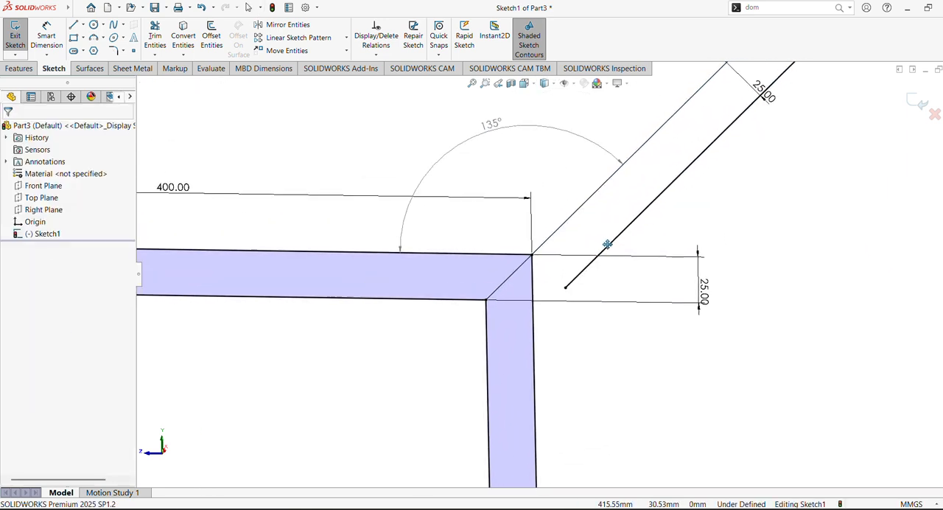
{"action": "left_click", "coordinate": [568, 222]}
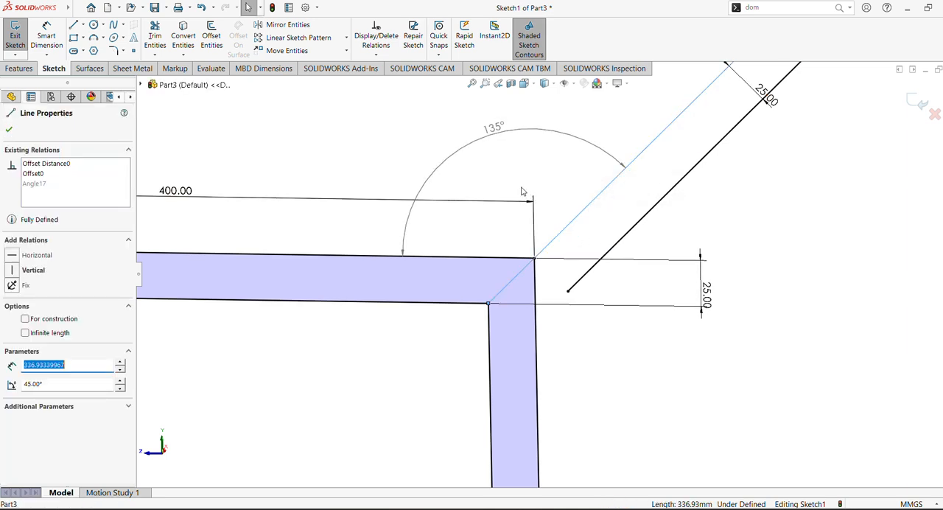
{"action": "left_click", "coordinate": [392, 153]}
{"action": "double_click", "coordinate": [491, 132]}
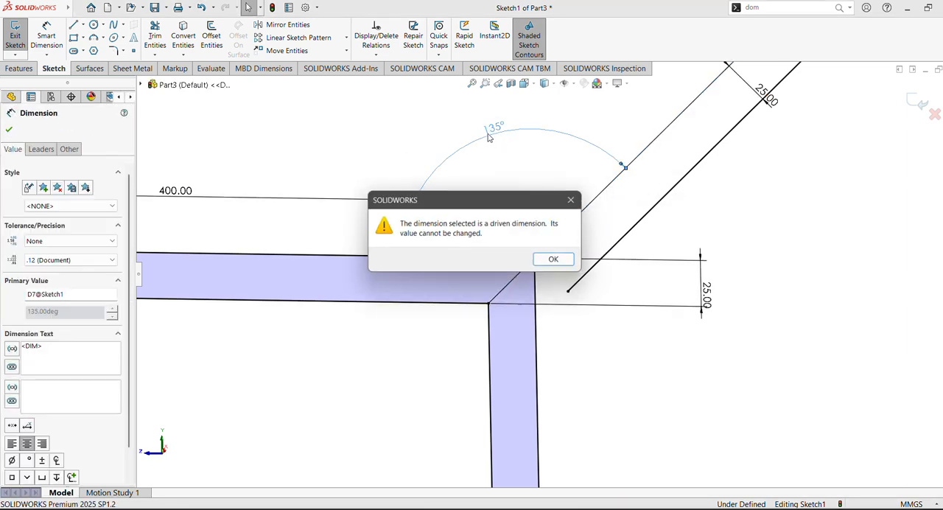
{"action": "left_click", "coordinate": [557, 261]}
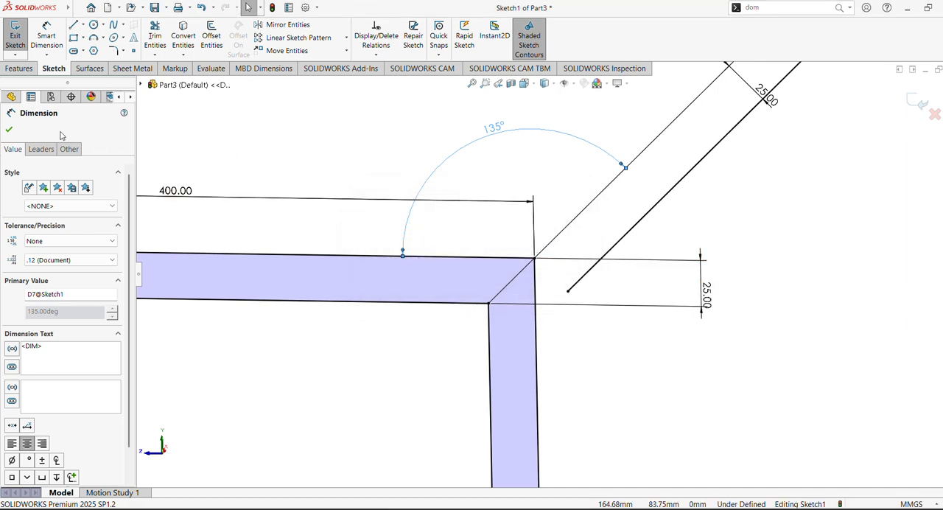
{"action": "left_click", "coordinate": [8, 131]}
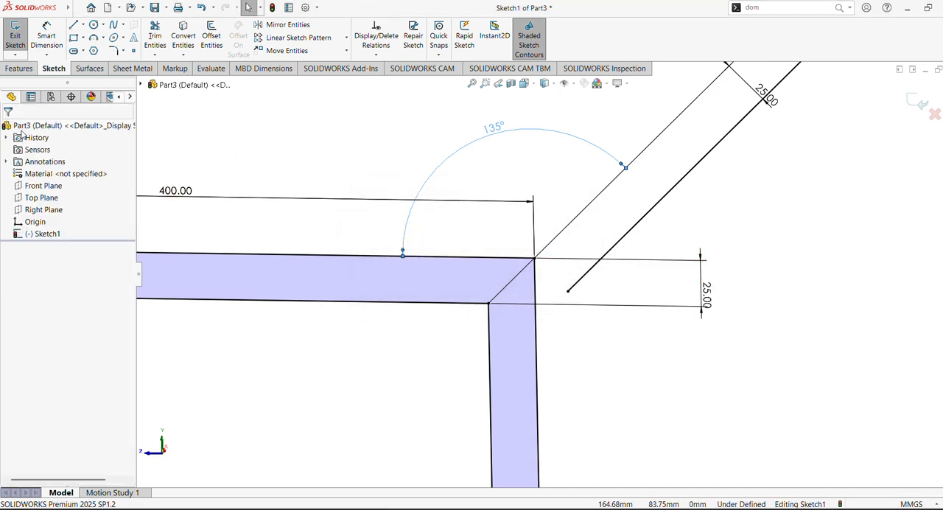
- Delete the slanted line with its associated dimensions, and delete its offset copy
{"action": "left_click", "coordinate": [580, 216]}
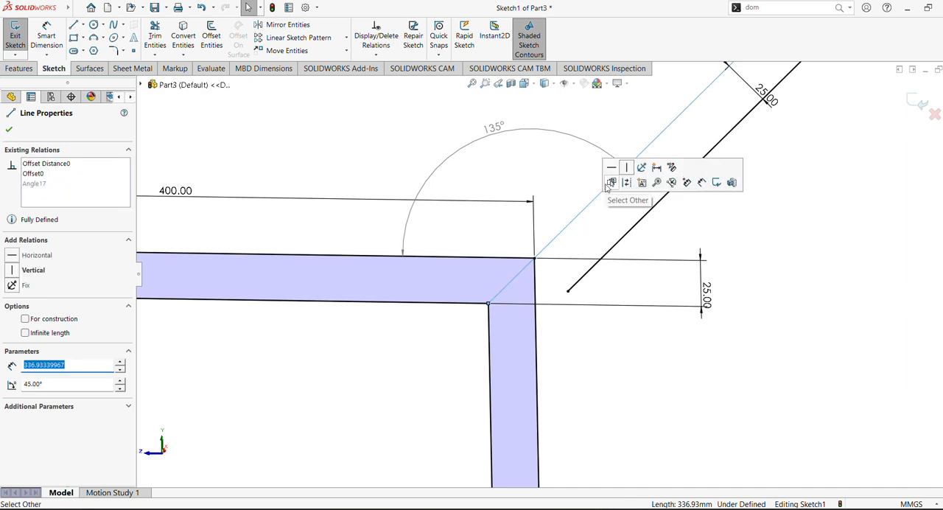
{"action": "key", "text": "Delete"}
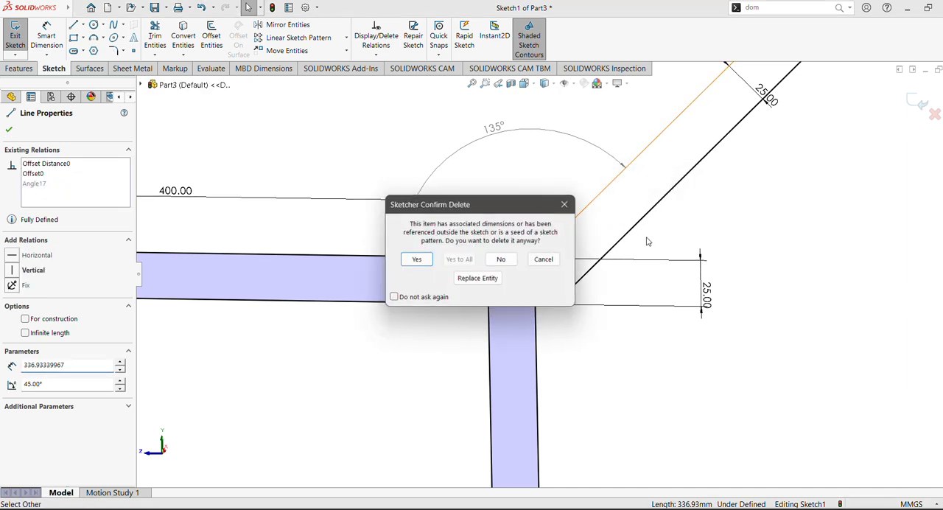
{"action": "left_click", "coordinate": [417, 258]}
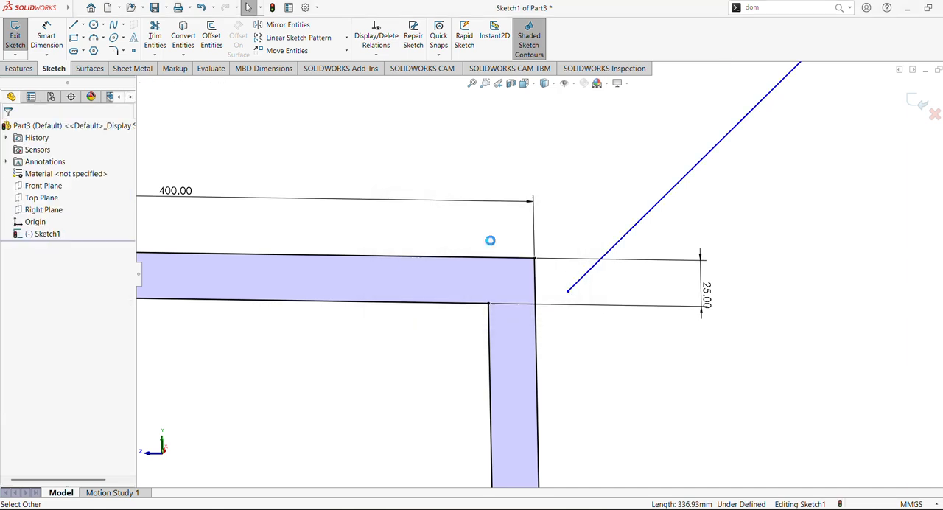
{"action": "left_click", "coordinate": [626, 233]}
{"action": "key", "text": "Delete"}
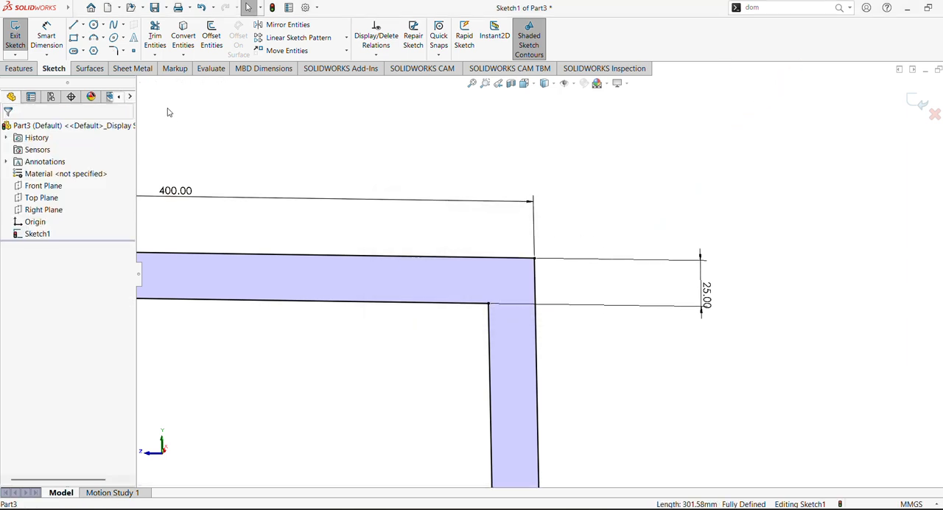
- Sketch a slanted line about 117 mm long from the frame's inner upper-right corner, rising outward past the top bar
{"action": "left_click", "coordinate": [73, 25]}
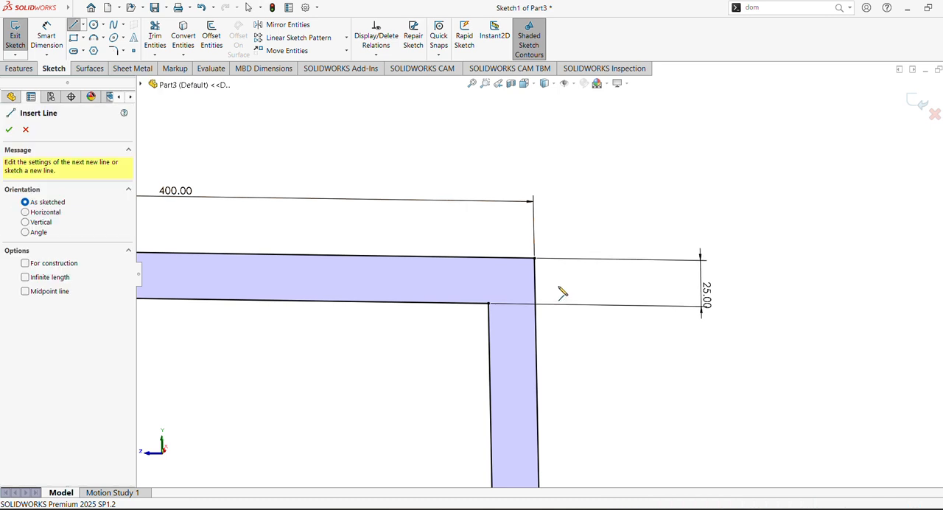
{"action": "left_click", "coordinate": [489, 303]}
{"action": "left_click", "coordinate": [620, 136]}
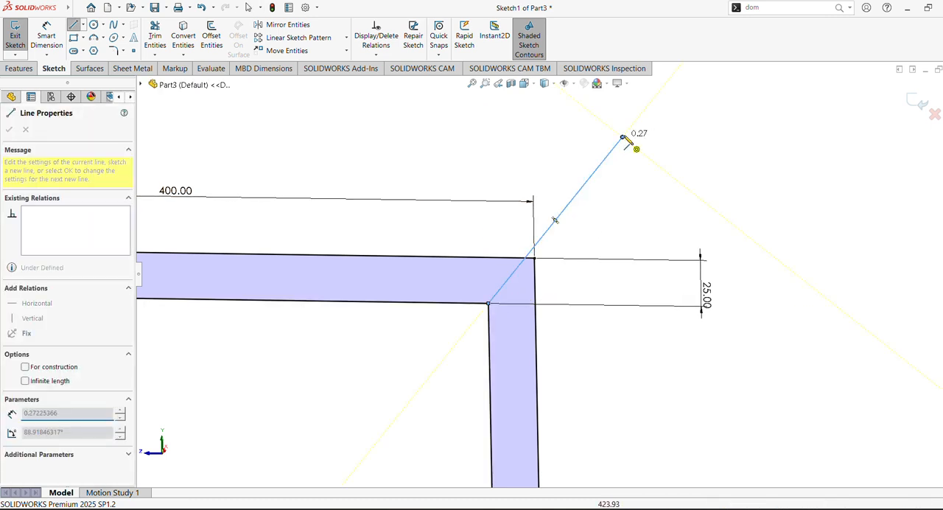
{"action": "key", "text": "Escape"}
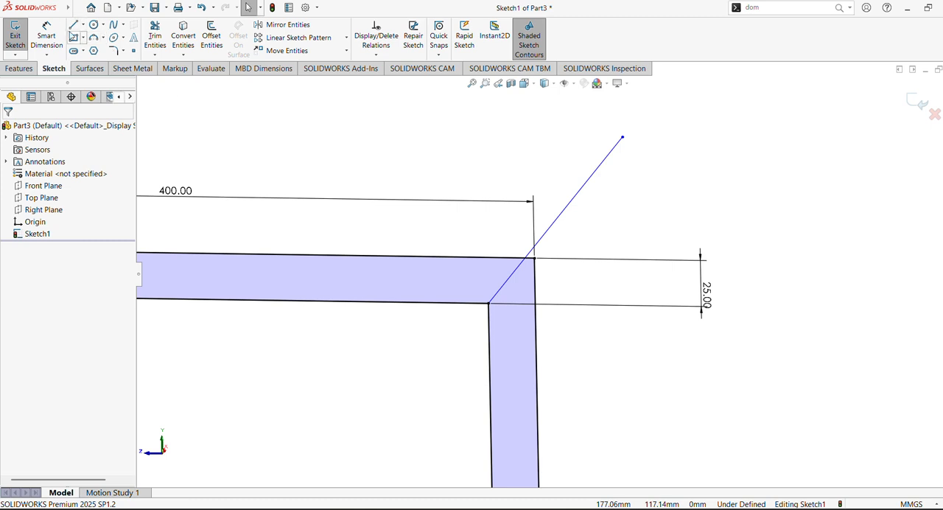
- Dimension the angle between the slanted line and the top bar's outer edge at 100°
{"action": "left_click", "coordinate": [47, 37]}
{"action": "left_click", "coordinate": [569, 212]}
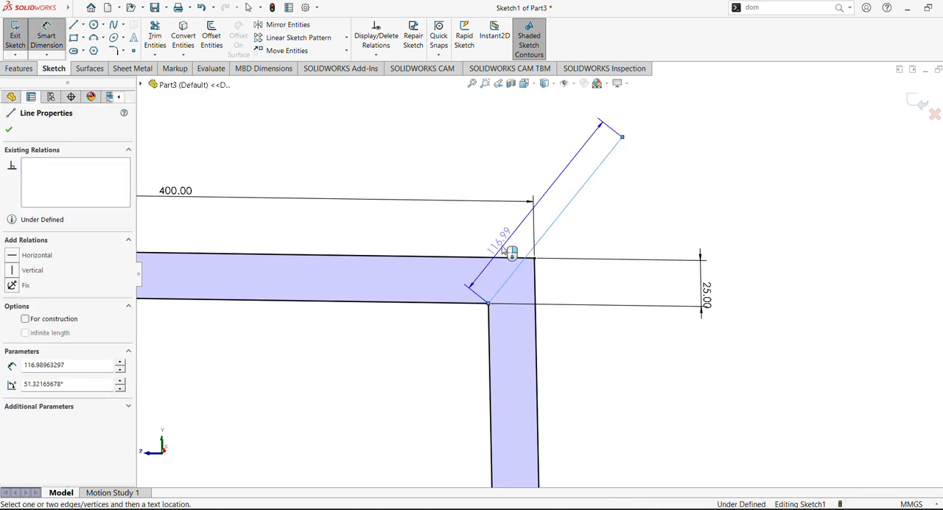
{"action": "left_click", "coordinate": [482, 258]}
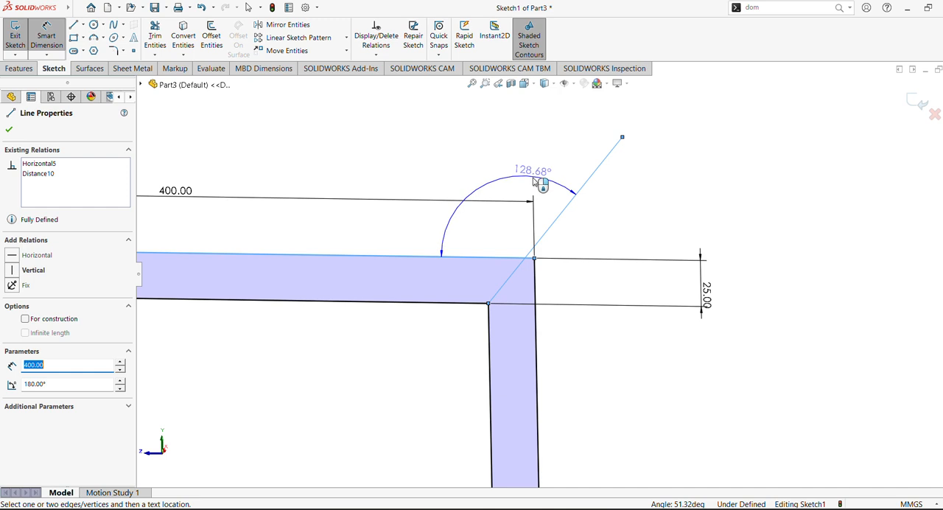
{"action": "left_click", "coordinate": [513, 233]}
{"action": "type", "text": "100.00deg"}
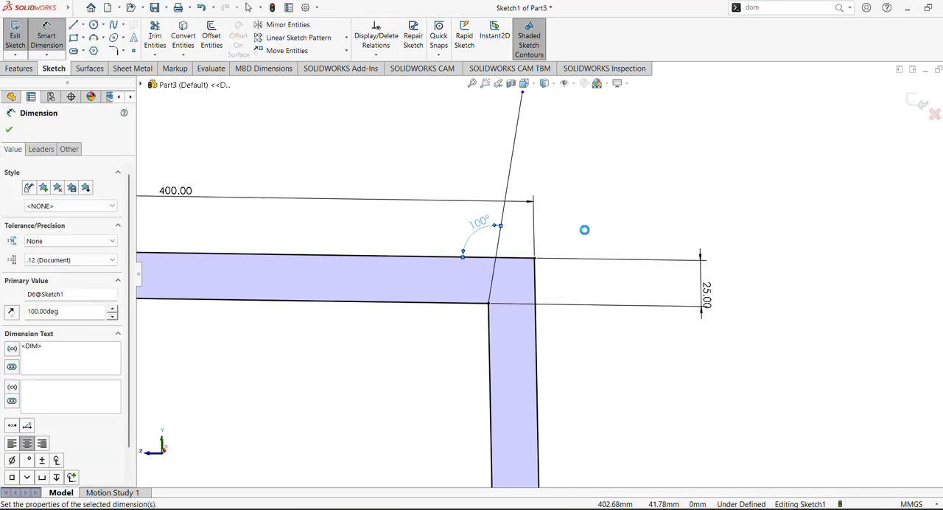
- Offset the slanted line 25 mm toward the frame's outer side, with its dimension added
{"action": "left_click", "coordinate": [210, 42]}
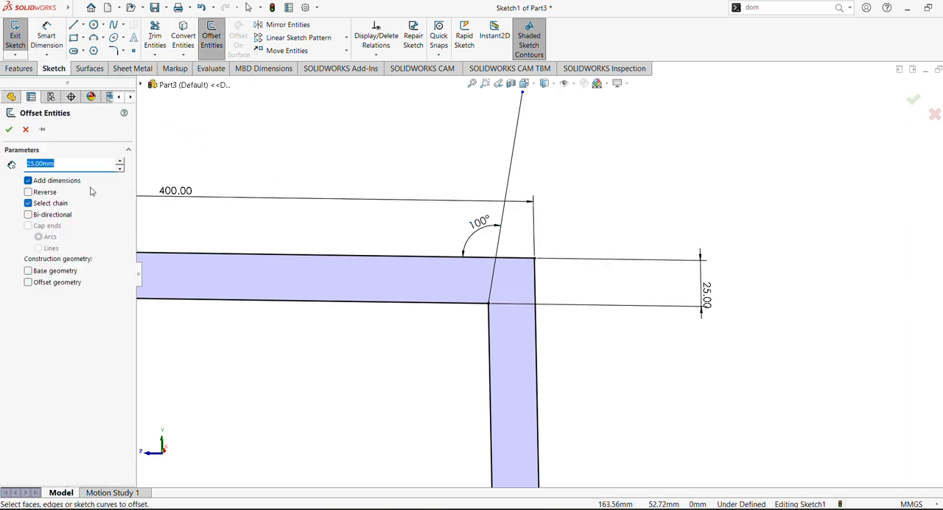
{"action": "left_click", "coordinate": [514, 155]}
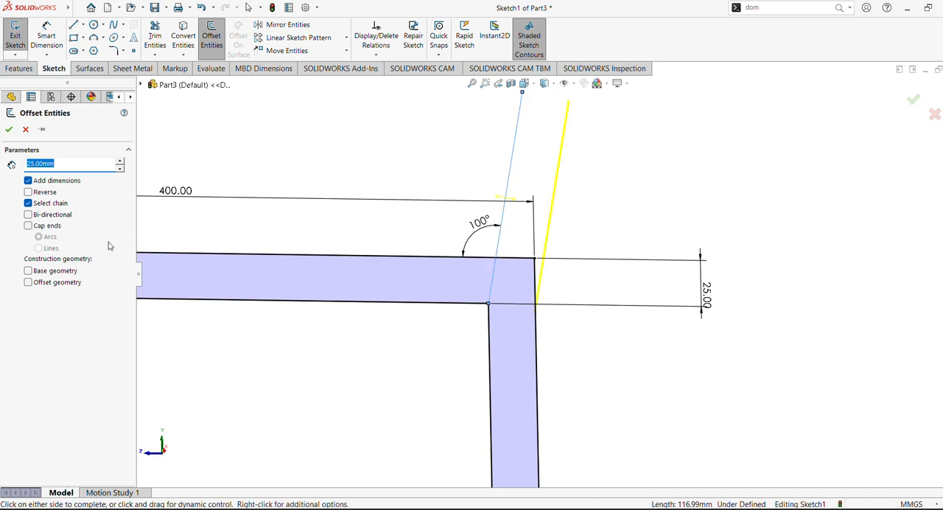
{"action": "left_click", "coordinate": [9, 130]}
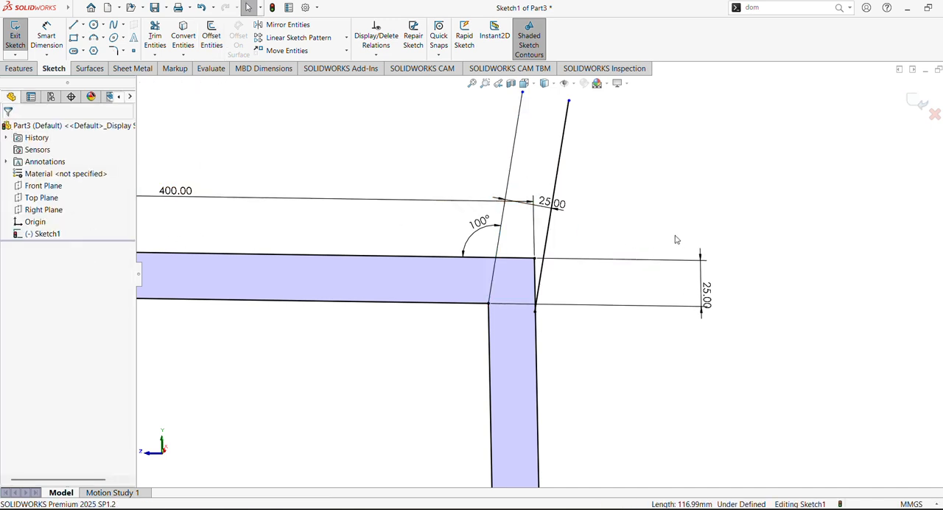
- Close the upper end of the slanted member with a line joining the endpoints of the two parallel lines
{"action": "scroll", "coordinate": [677, 239], "scroll_direction": "up", "scroll_amount": 5}
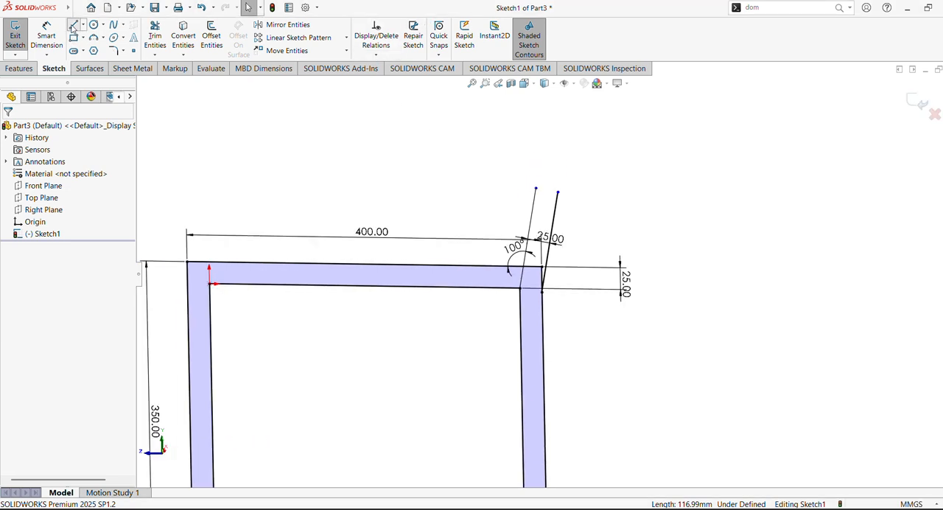
{"action": "left_click", "coordinate": [73, 24]}
{"action": "left_click", "coordinate": [535, 190]}
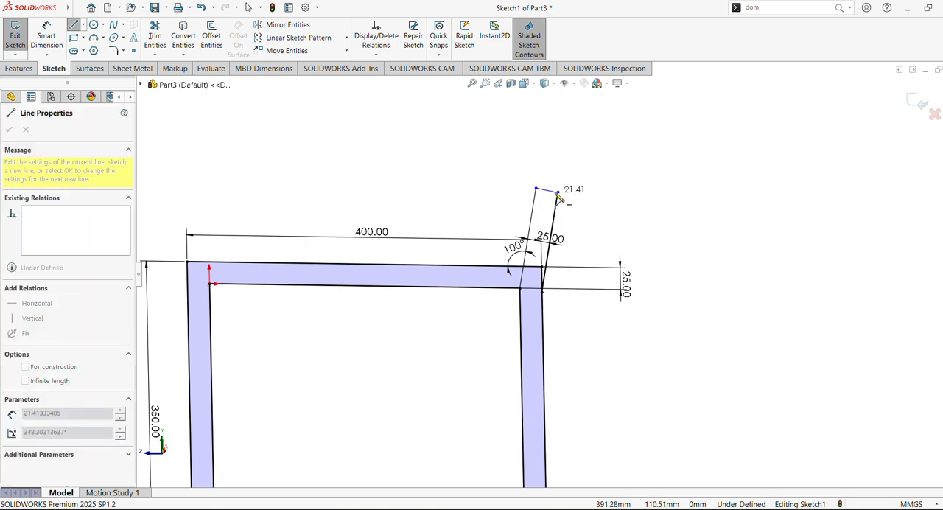
{"action": "left_click", "coordinate": [558, 192]}
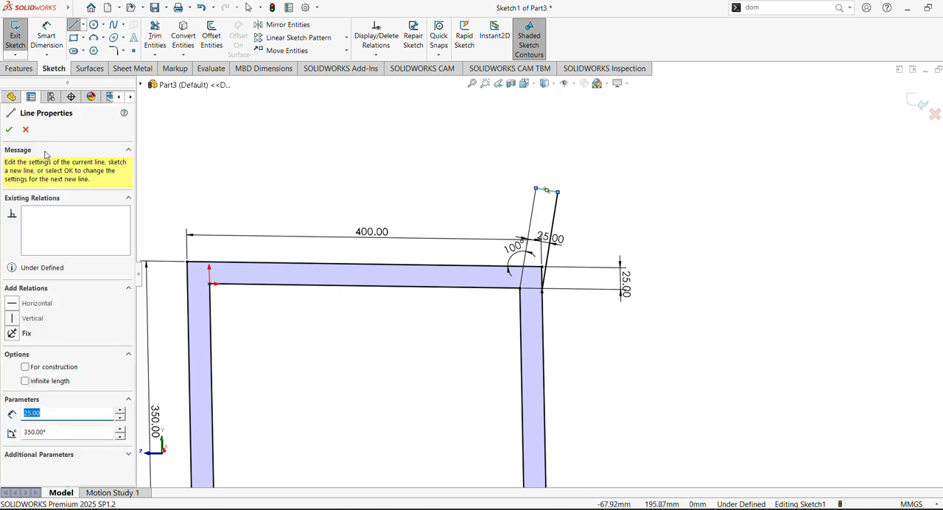
{"action": "left_click", "coordinate": [11, 131]}
{"action": "key", "text": "Escape"}
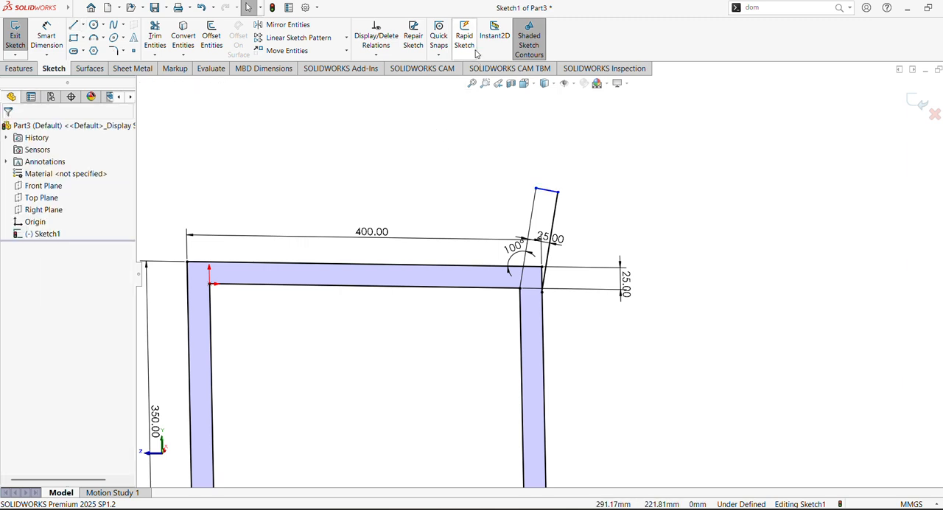
- Dimension the slanted member's upper end 400 mm above the top bar's outer edge, and place that dimension on the member's outer side
{"action": "left_click", "coordinate": [46, 38]}
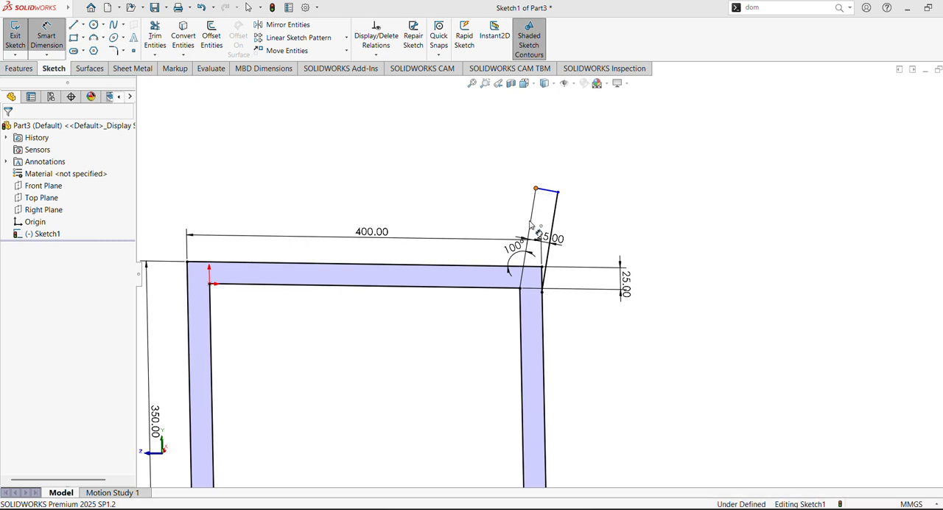
{"action": "left_click", "coordinate": [537, 190]}
{"action": "left_click", "coordinate": [520, 268]}
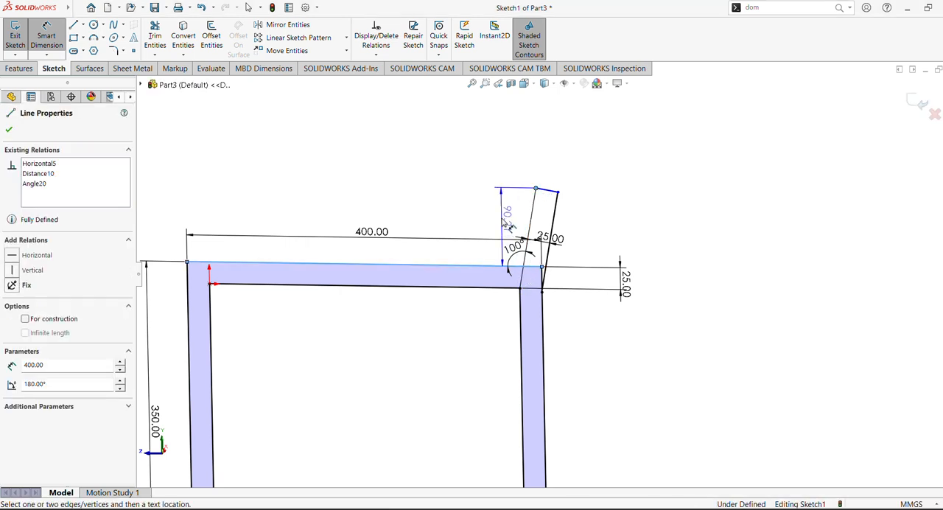
{"action": "left_click", "coordinate": [560, 190]}
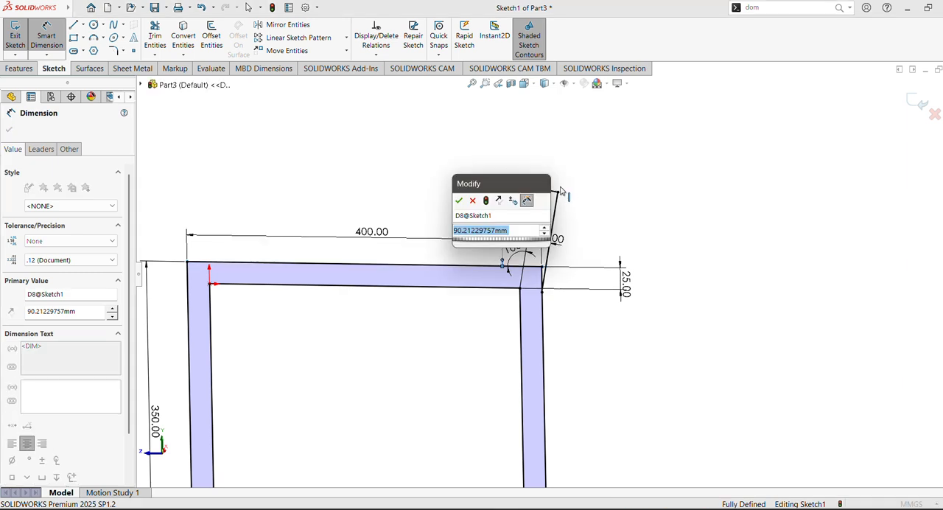
{"action": "type", "text": "400"}
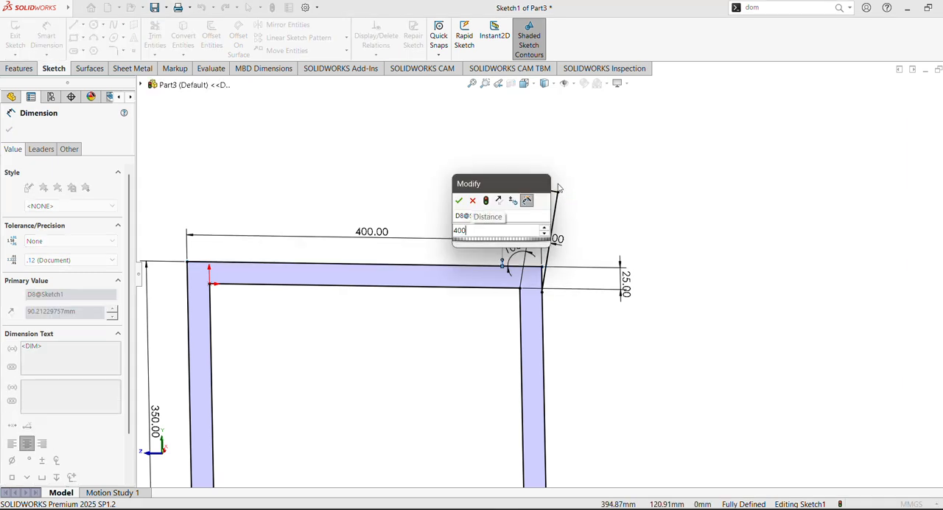
{"action": "key", "text": "Return"}
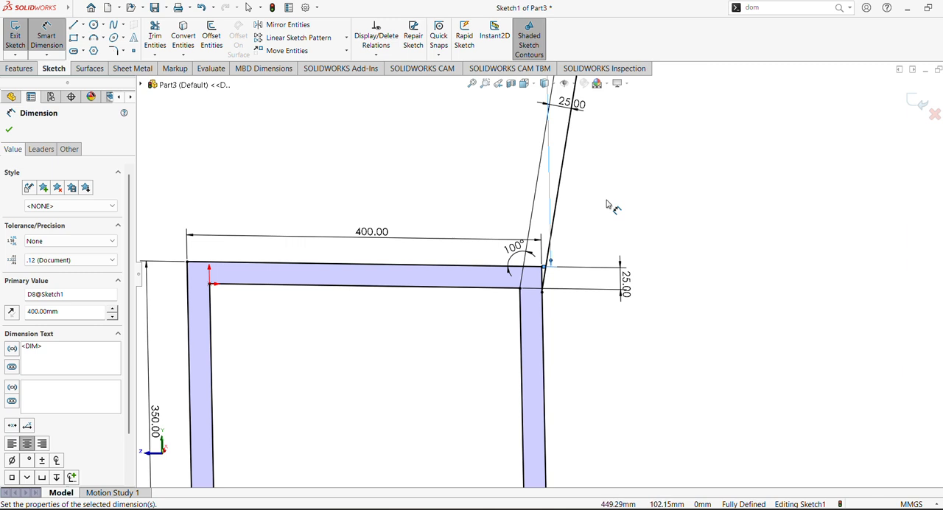
{"action": "scroll", "coordinate": [605, 214], "scroll_direction": "up", "scroll_amount": 5}
{"action": "scroll", "coordinate": [603, 248], "scroll_direction": "down", "scroll_amount": 4}
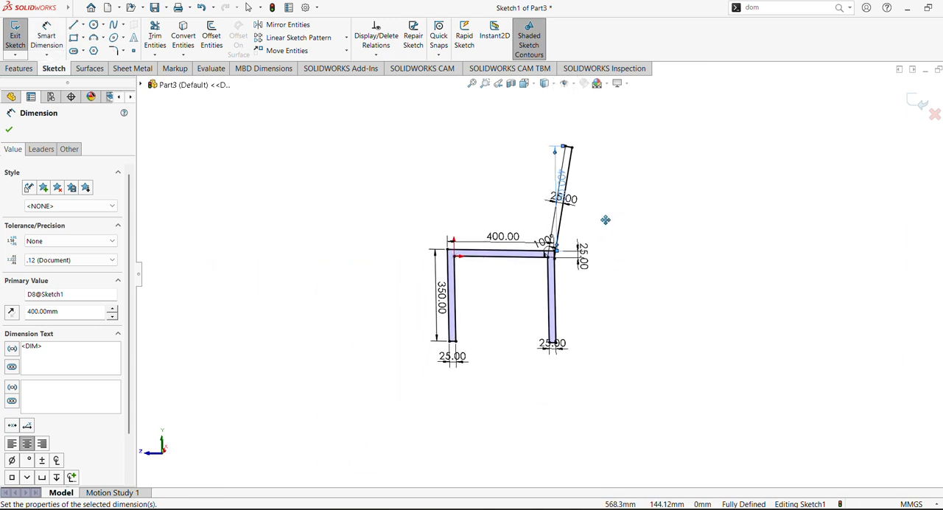
{"action": "scroll", "coordinate": [605, 236], "scroll_direction": "down", "scroll_amount": 4}
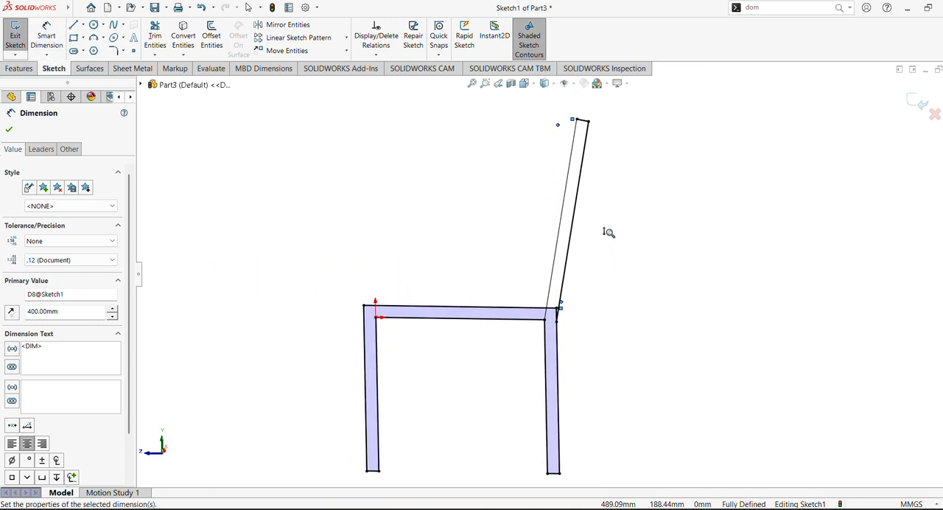
{"action": "left_click", "coordinate": [9, 131]}
{"action": "left_click_drag", "start_coordinate": [566, 177], "coordinate": [627, 174]}
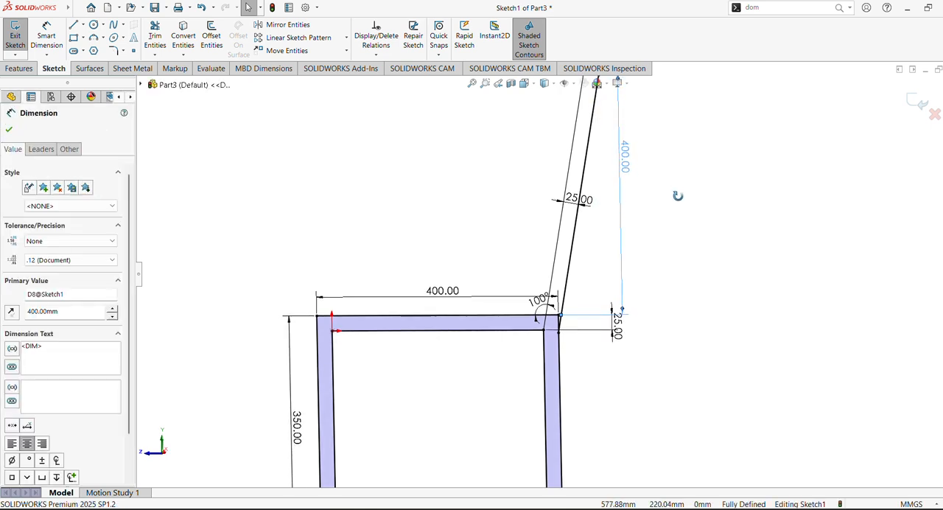
{"action": "left_click", "coordinate": [9, 131]}
- Trim the top bar's outer edge beyond the slanted member and the right leg's outer edge above the offset line
{"action": "right_click", "coordinate": [35, 234]}
{"action": "left_click", "coordinate": [67, 226]}
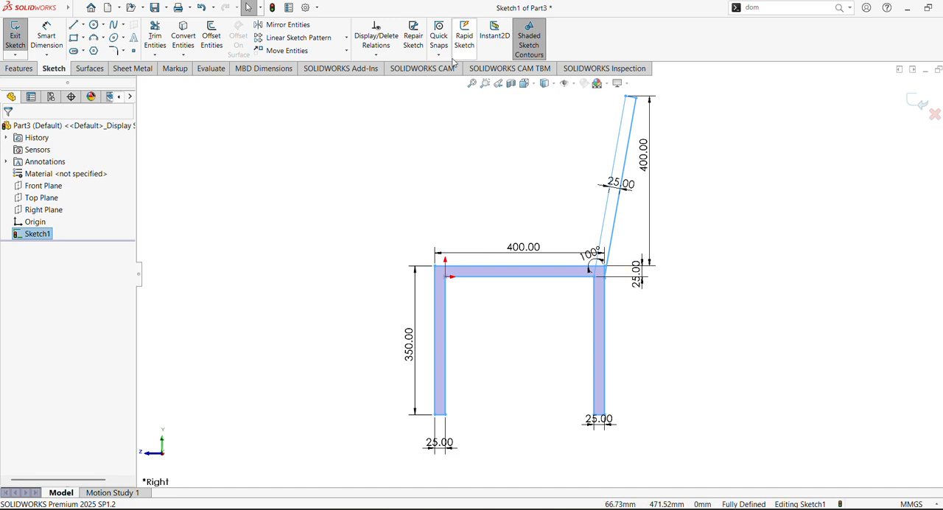
{"action": "left_click", "coordinate": [342, 159]}
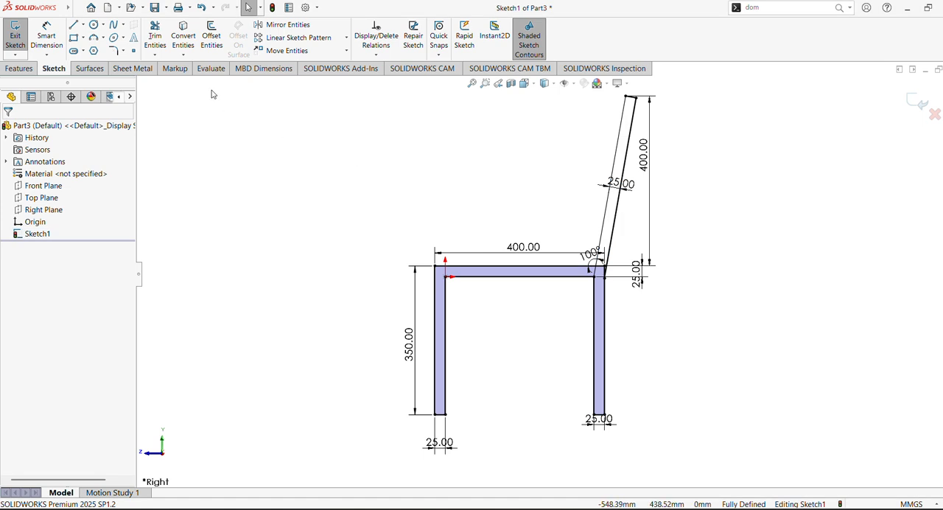
{"action": "left_click", "coordinate": [155, 36]}
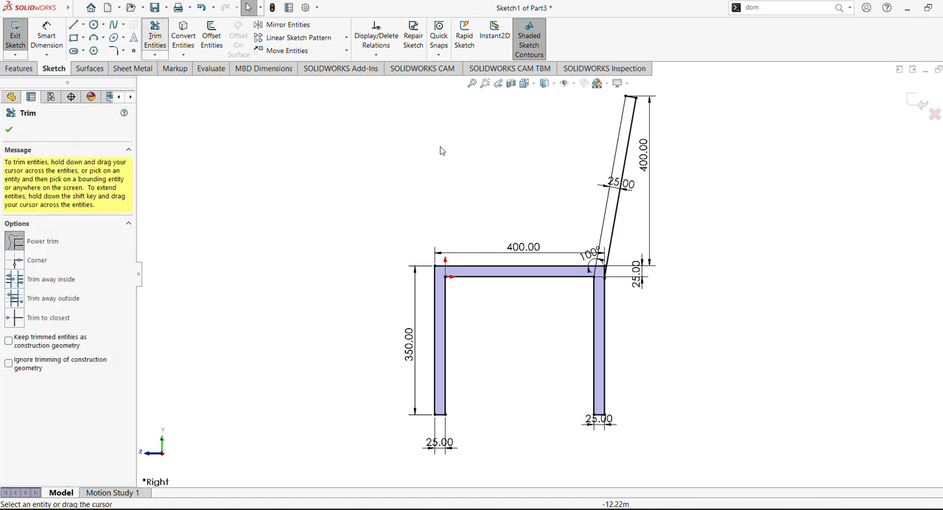
{"action": "left_click", "coordinate": [486, 84]}
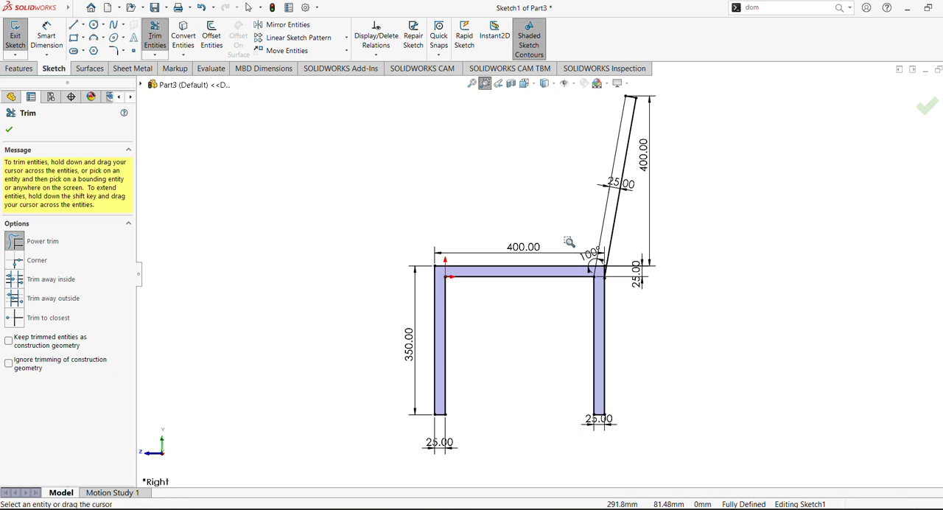
{"action": "left_click_drag", "start_coordinate": [564, 230], "coordinate": [638, 305]}
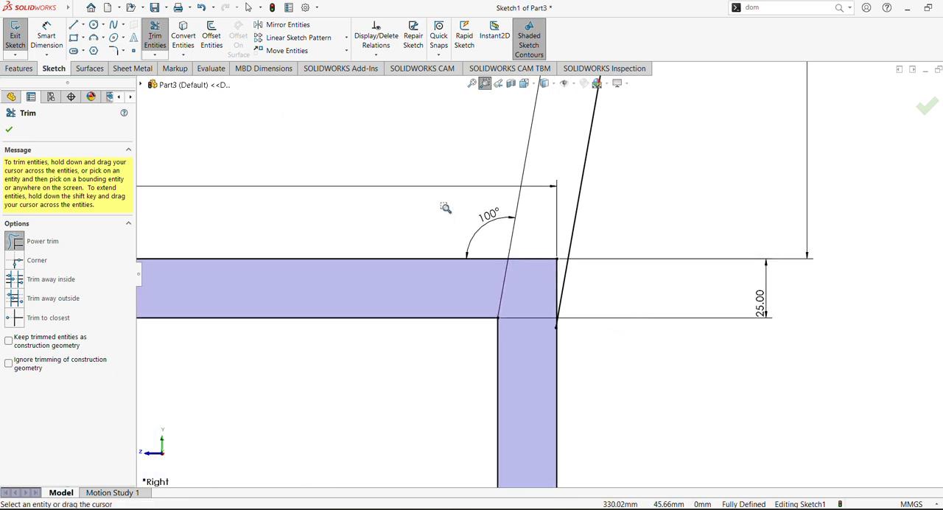
{"action": "left_click_drag", "start_coordinate": [537, 247], "coordinate": [558, 277]}
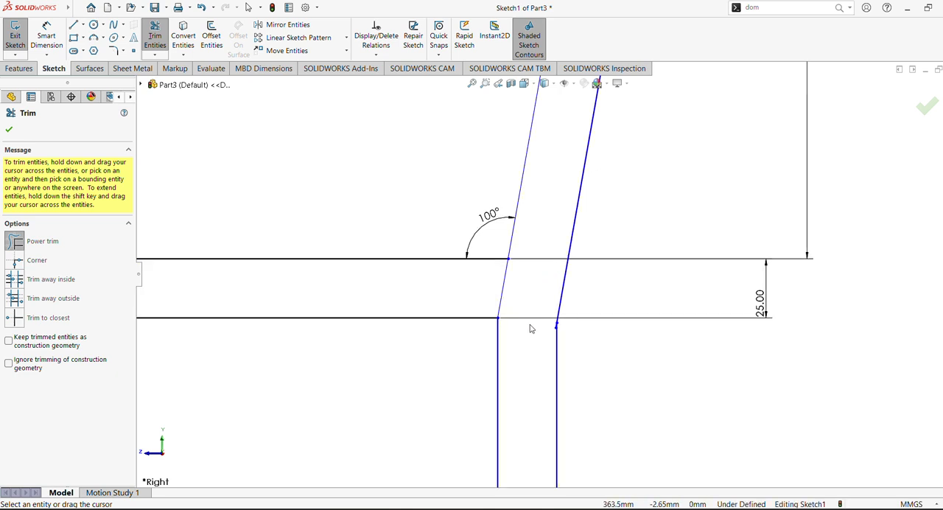
{"action": "scroll", "coordinate": [531, 317], "scroll_direction": "down", "scroll_amount": 3}
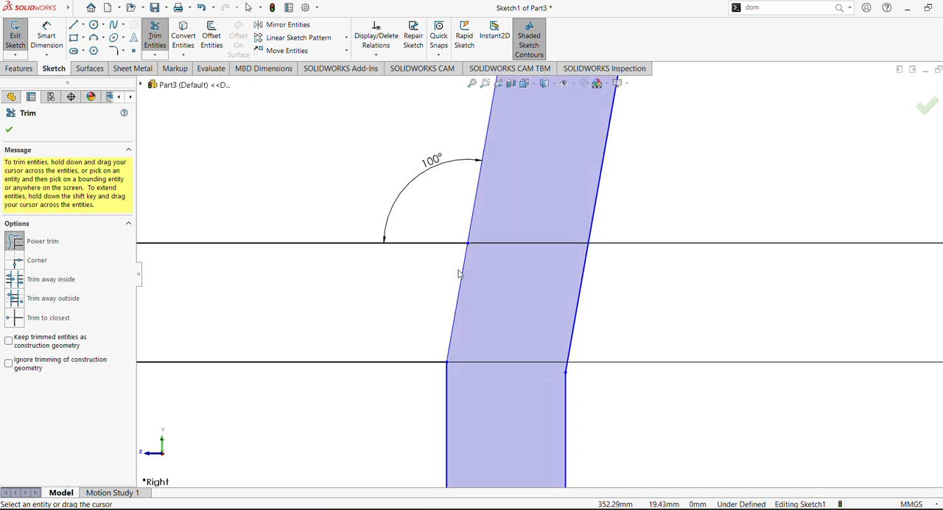
{"action": "scroll", "coordinate": [458, 274], "scroll_direction": "up", "scroll_amount": 2}
{"action": "left_click", "coordinate": [9, 130]}
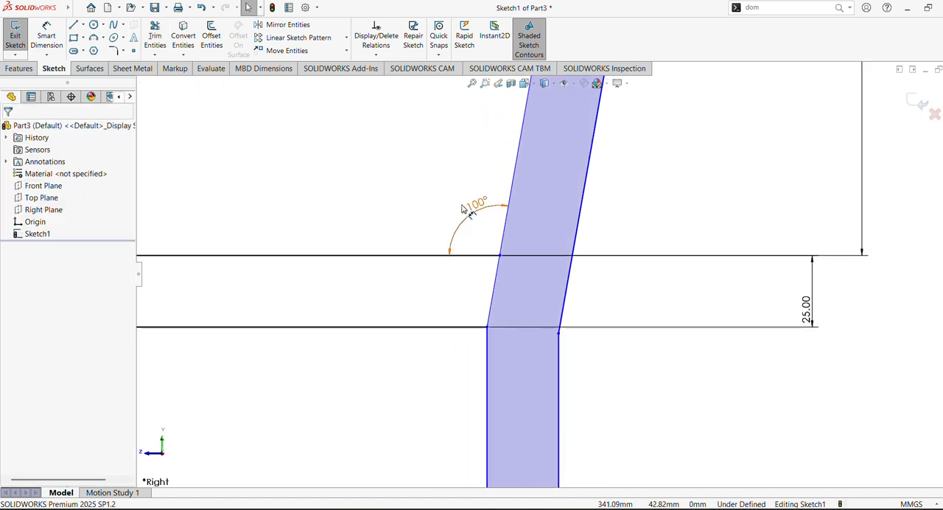
- Sketch a corner rectangle as a crossbar between the inner edges of both legs, its upper edge about 192 mm below the origin
{"action": "scroll", "coordinate": [479, 265], "scroll_direction": "up", "scroll_amount": 4}
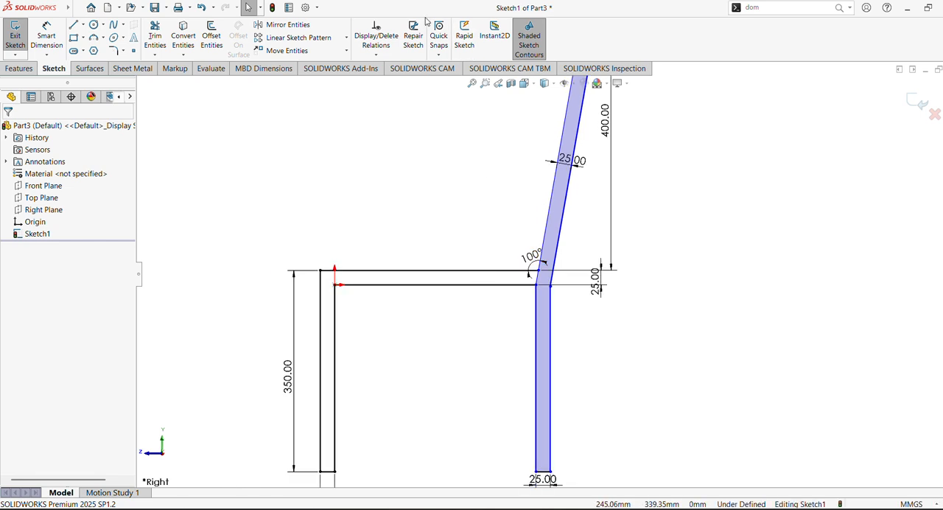
{"action": "left_click", "coordinate": [83, 38]}
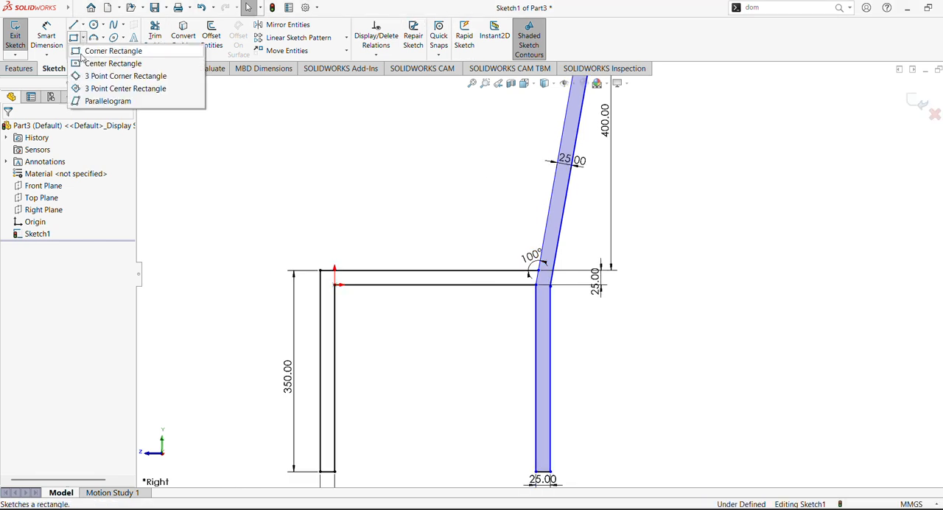
{"action": "left_click", "coordinate": [104, 47]}
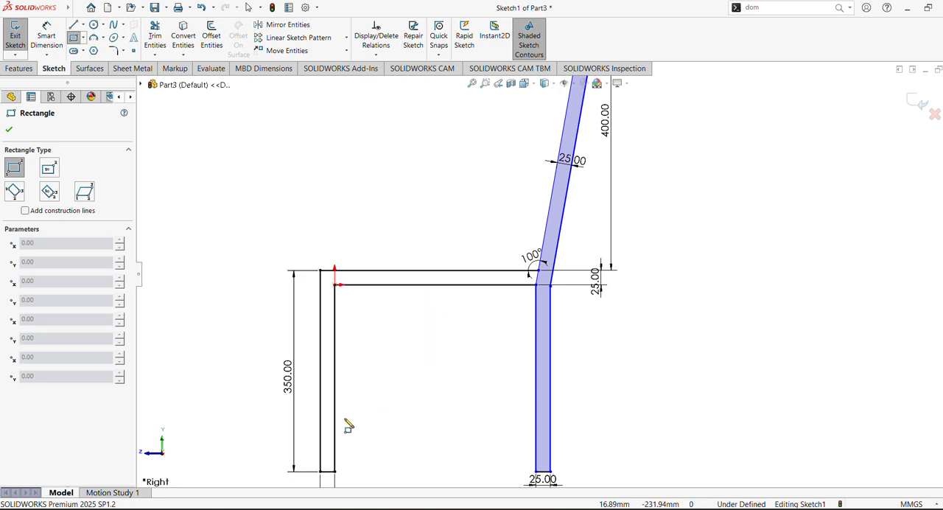
{"action": "left_click", "coordinate": [340, 397]}
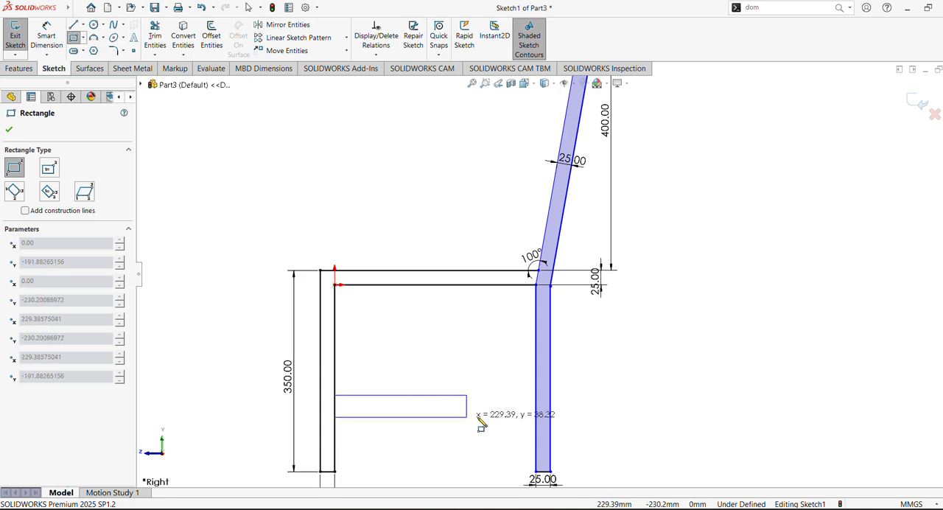
{"action": "left_click", "coordinate": [537, 411]}
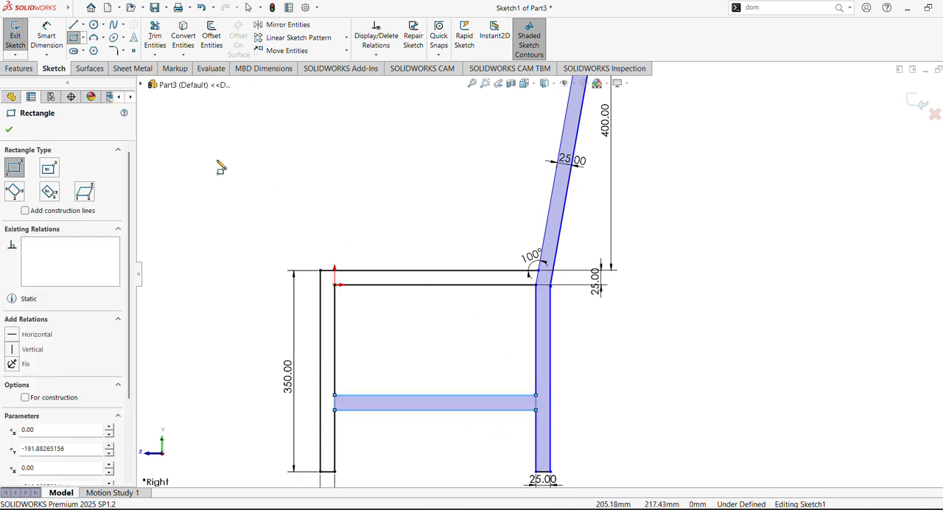
- Dimension the crossbar's thickness between its upper and lower edges as 25 mm
{"action": "left_click", "coordinate": [47, 37]}
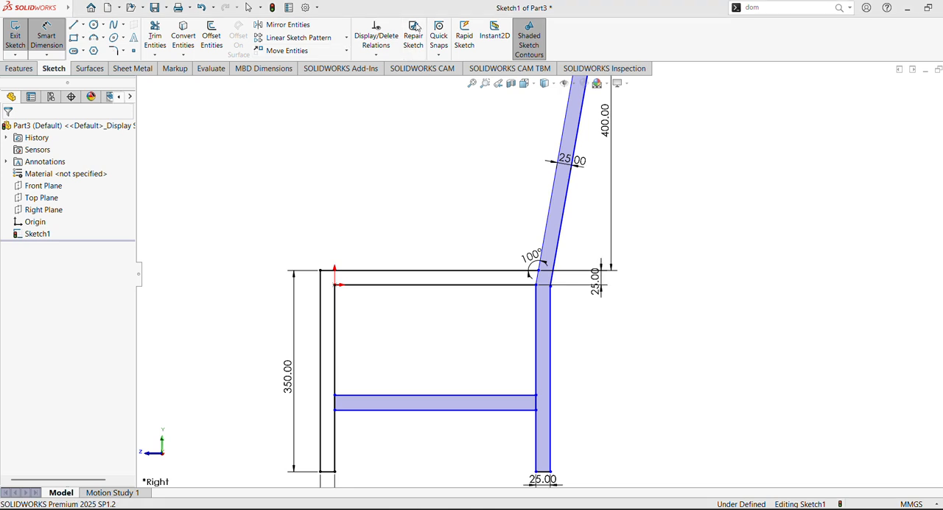
{"action": "left_click", "coordinate": [435, 410]}
{"action": "left_click", "coordinate": [450, 396]}
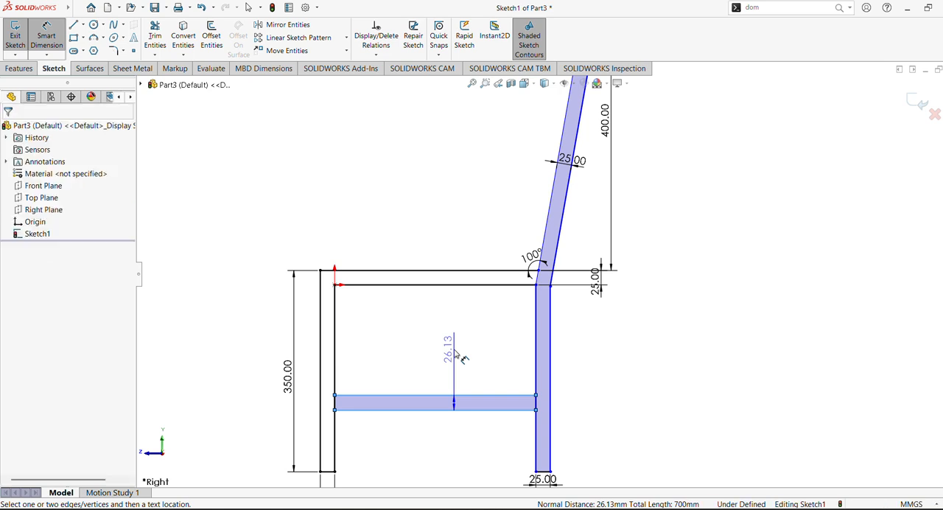
{"action": "left_click", "coordinate": [459, 350]}
{"action": "type", "text": "25"}
{"action": "key", "text": "Return"}
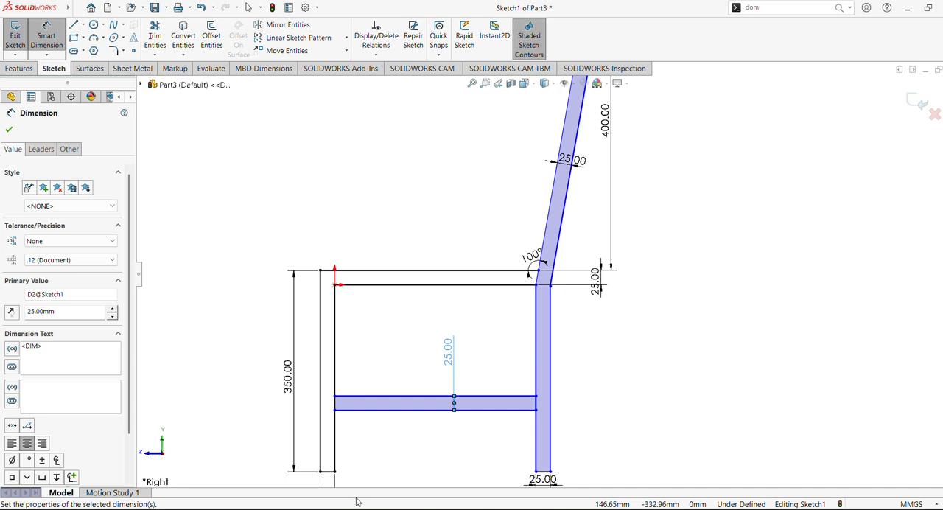
- Dimension the crossbar's lower edge 100 mm above the bottom of the front leg
{"action": "left_click", "coordinate": [342, 410]}
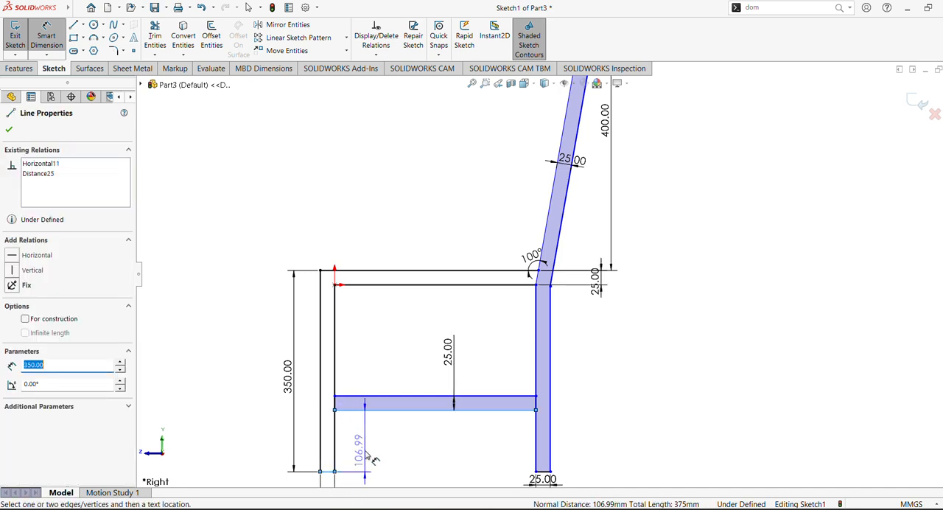
{"action": "left_click", "coordinate": [372, 458]}
{"action": "type", "text": "100"}
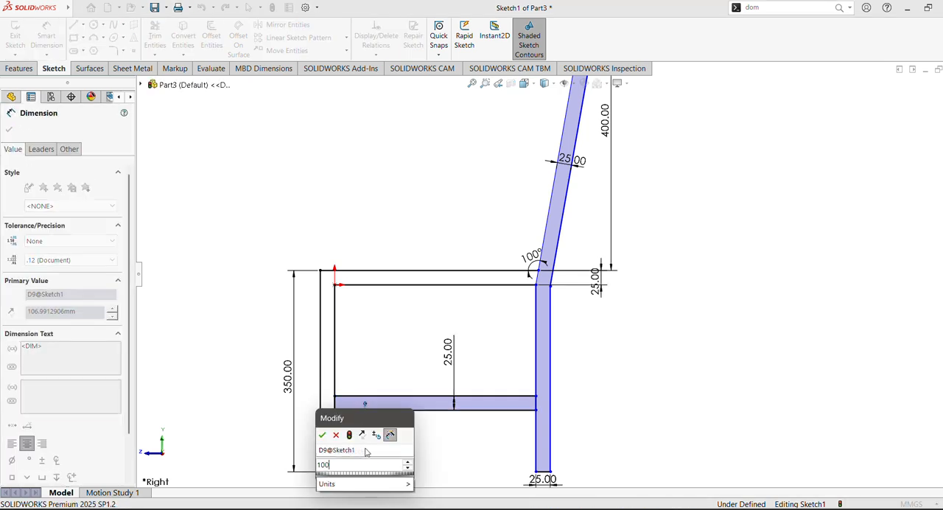
{"action": "key", "text": "Return"}
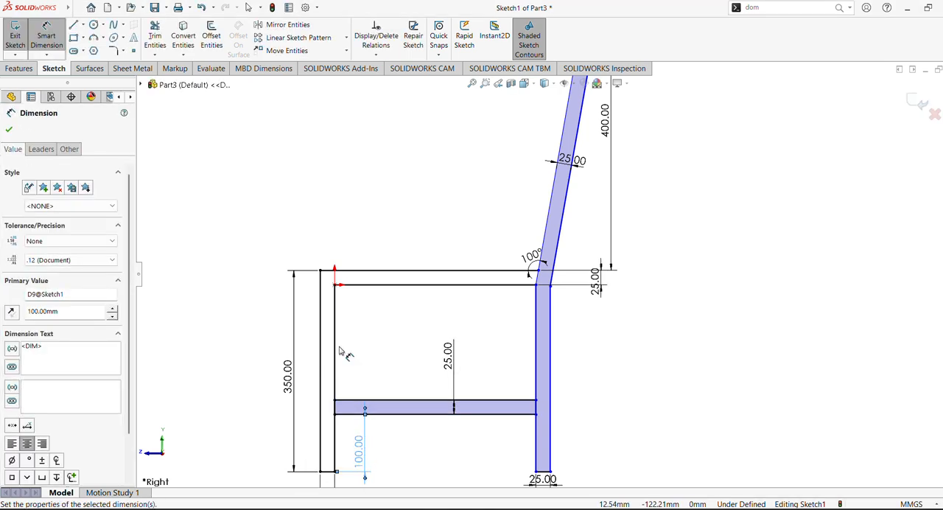
- Trim the overlapping segments where the crossbar meets both legs and the slanted member's inner line between the top bar's edges
{"action": "left_click", "coordinate": [156, 37]}
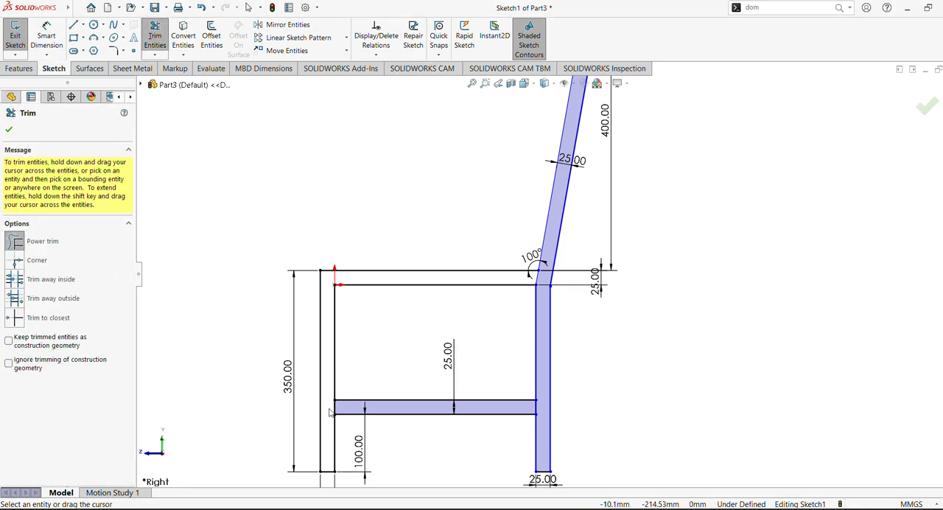
{"action": "left_click_drag", "start_coordinate": [330, 413], "coordinate": [344, 412]}
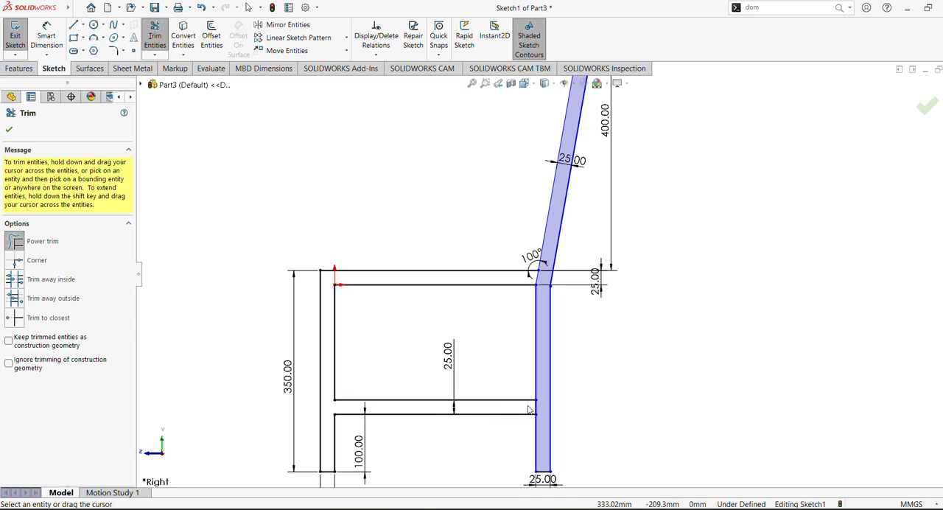
{"action": "left_click_drag", "start_coordinate": [529, 410], "coordinate": [544, 407]}
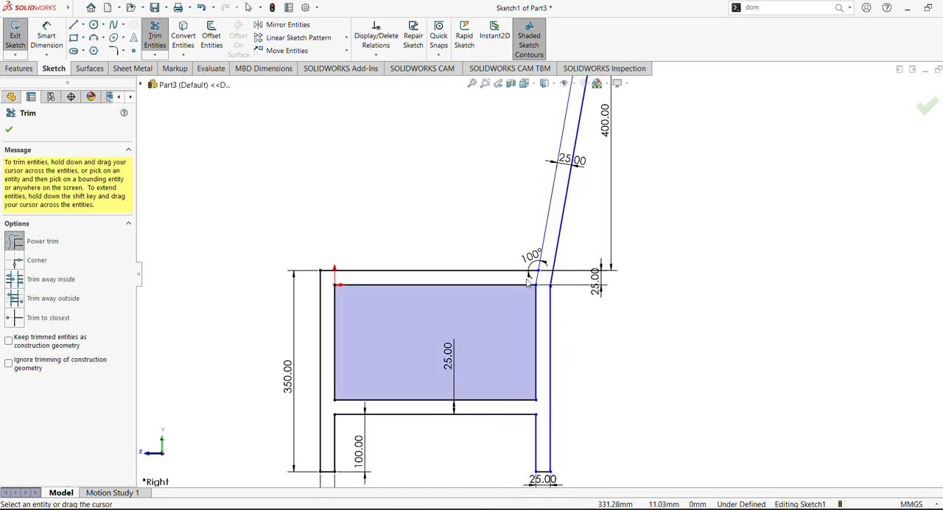
{"action": "left_click_drag", "start_coordinate": [529, 282], "coordinate": [544, 279]}
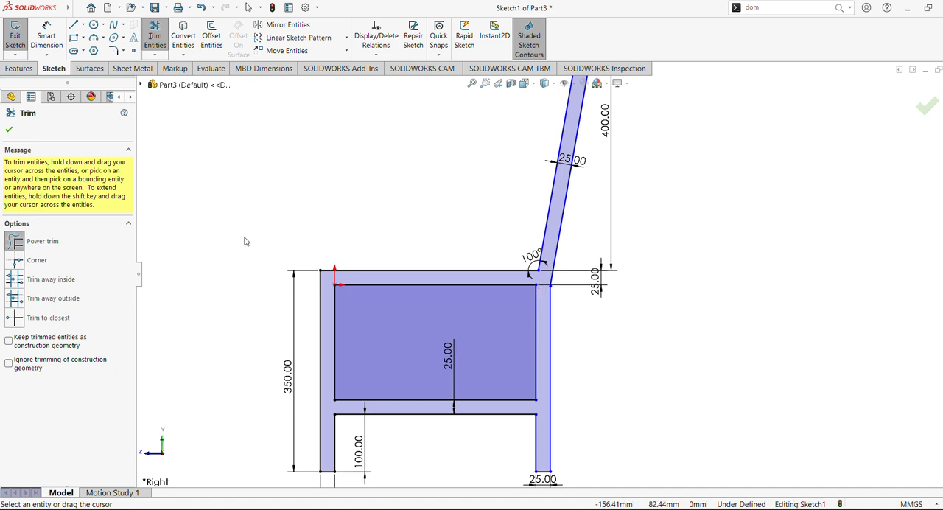
{"action": "left_click", "coordinate": [9, 129]}
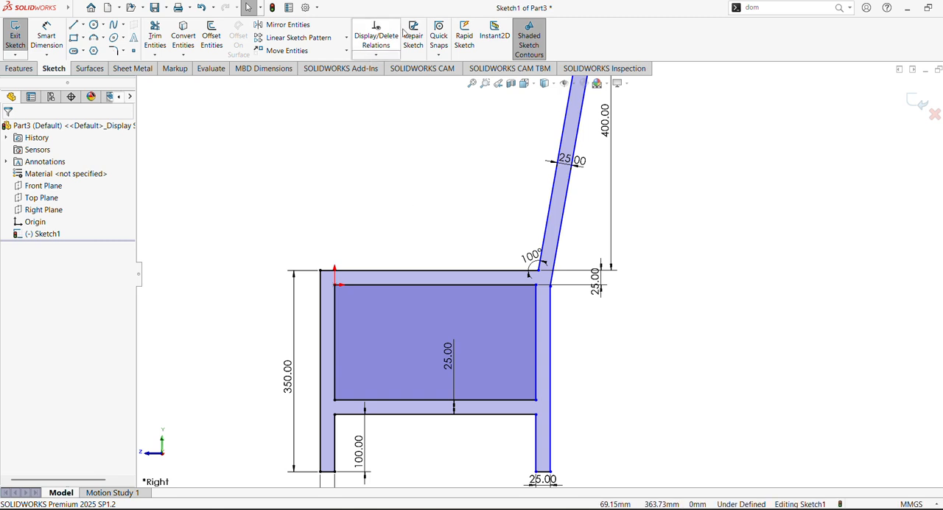
- Extrude the chair side-frame profile as a 25 mm blind boss from the sketch plane
{"action": "left_click", "coordinate": [18, 67]}
{"action": "left_click", "coordinate": [20, 37]}
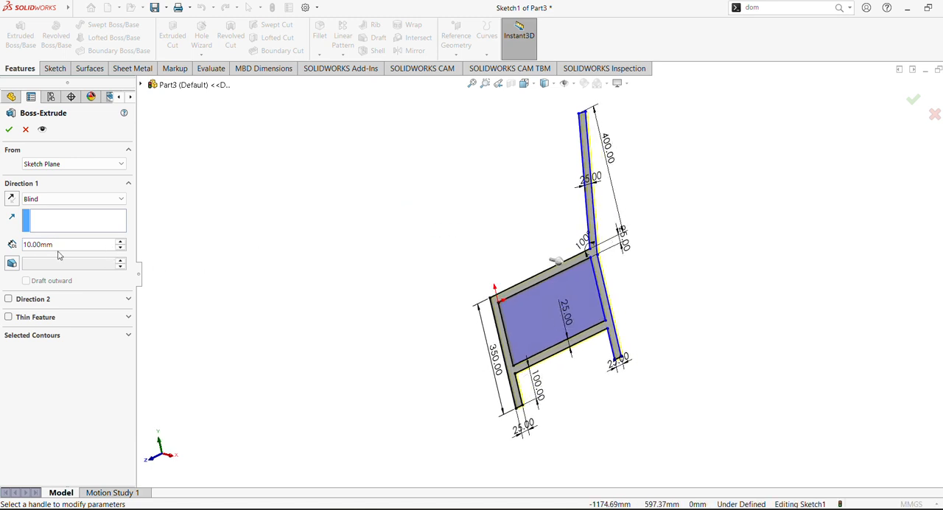
{"action": "type", "text": "2"}
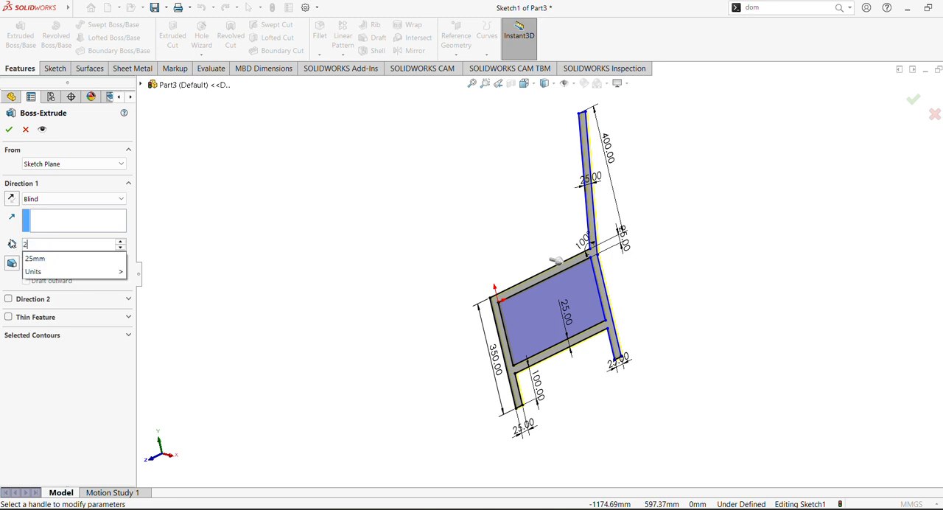
{"action": "type", "text": "5"}
{"action": "key", "text": "Return"}
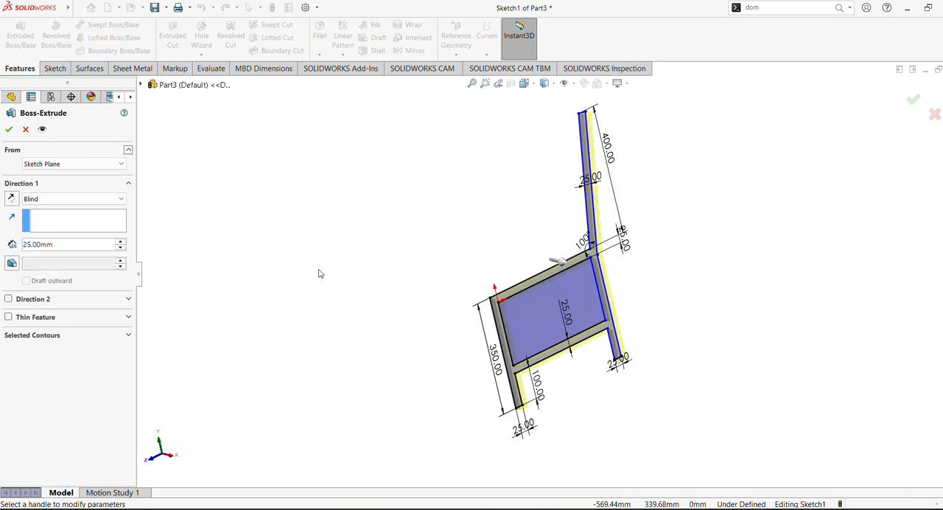
{"action": "left_click", "coordinate": [9, 130]}
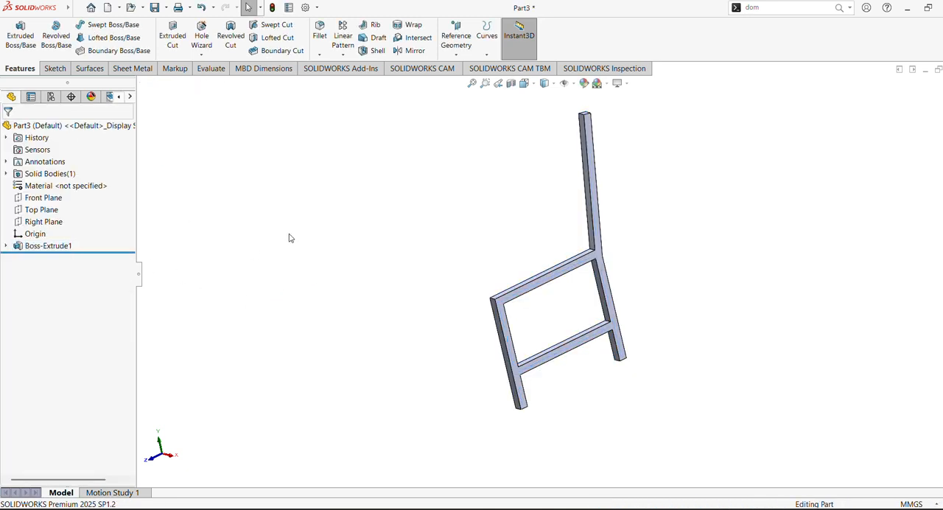
- Start a new sketch on the large flat side face of the extruded frame
{"action": "middle_click_drag", "start_coordinate": [326, 248], "coordinate": [274, 176]}
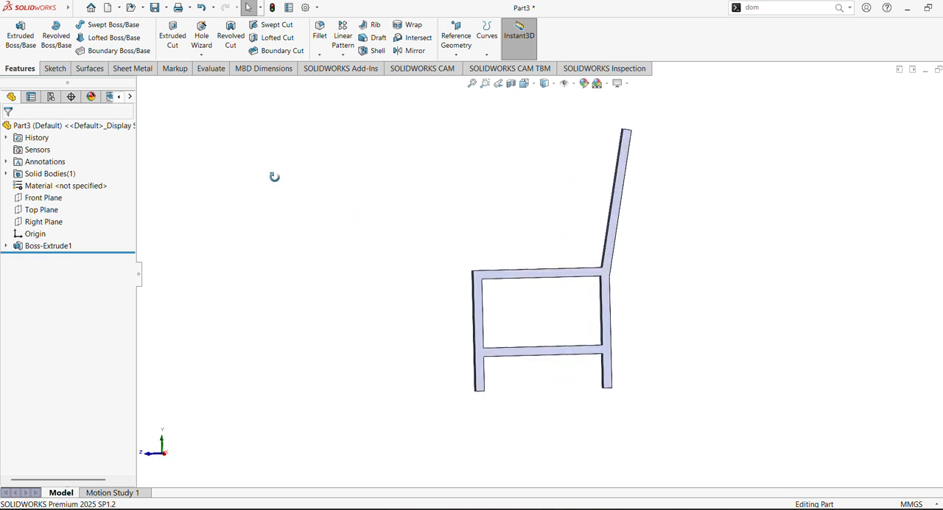
{"action": "left_click", "coordinate": [547, 276]}
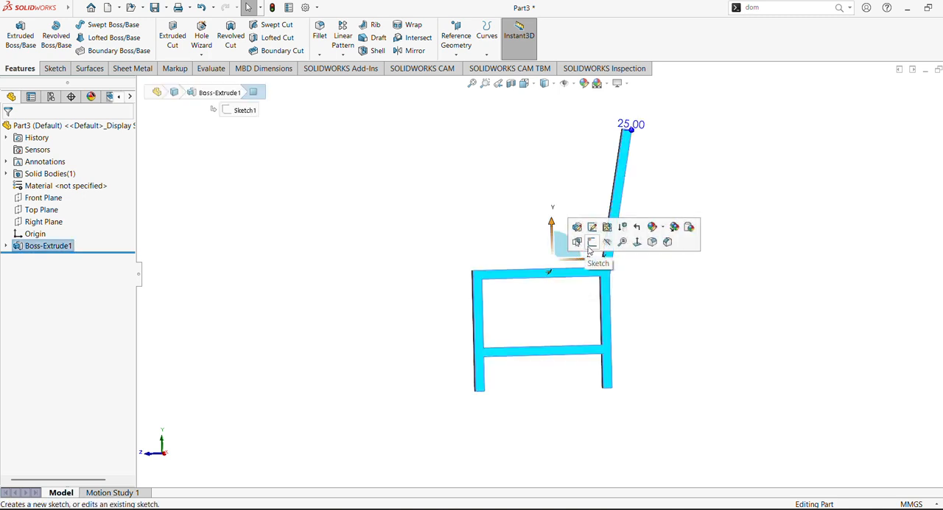
{"action": "left_click", "coordinate": [592, 244]}
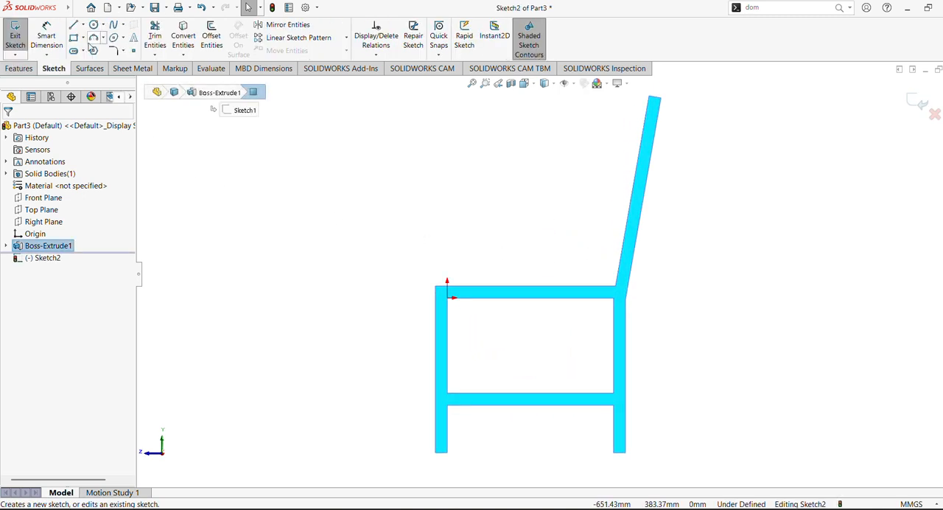
- Draw a vertical centerline across the lower crossbar, joining the midpoints of its upper and lower edges
{"action": "left_click", "coordinate": [74, 38]}
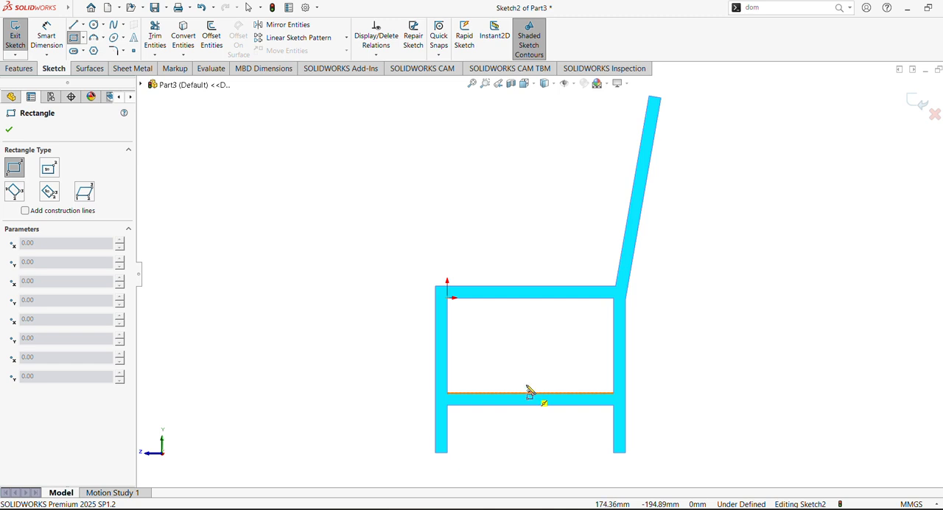
{"action": "left_click", "coordinate": [82, 25]}
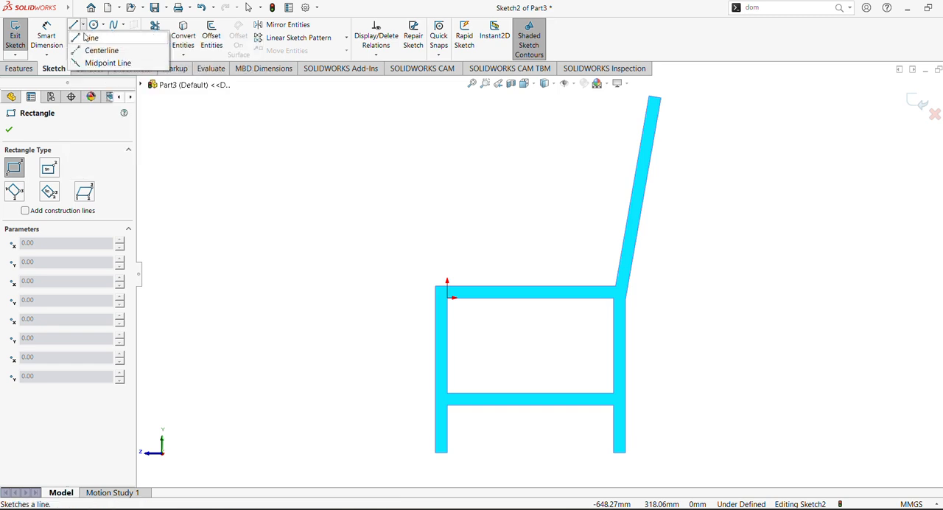
{"action": "left_click", "coordinate": [98, 49]}
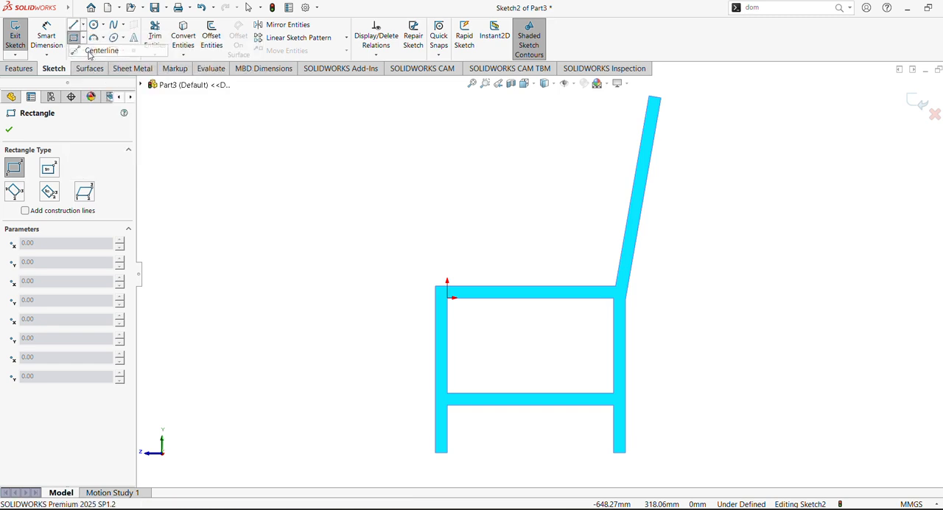
{"action": "left_click", "coordinate": [530, 398]}
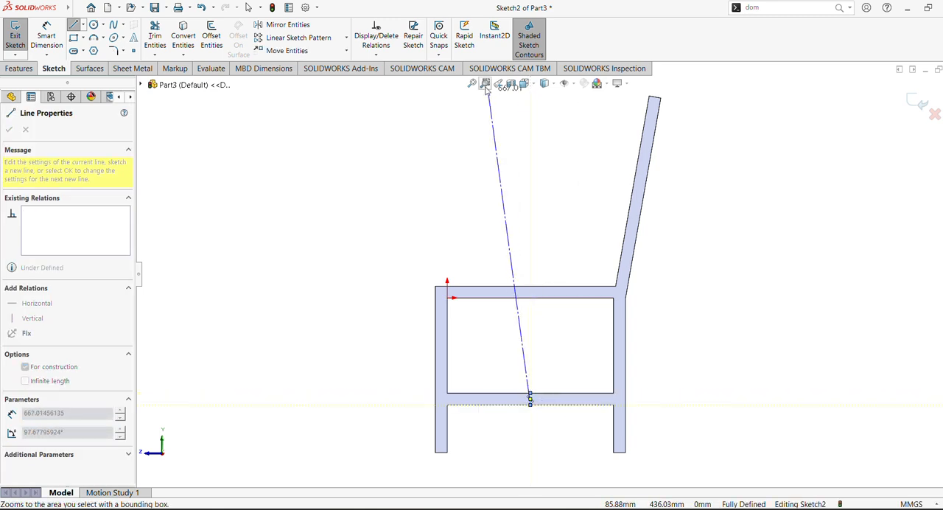
{"action": "key", "text": "Escape"}
{"action": "key", "text": "Escape"}
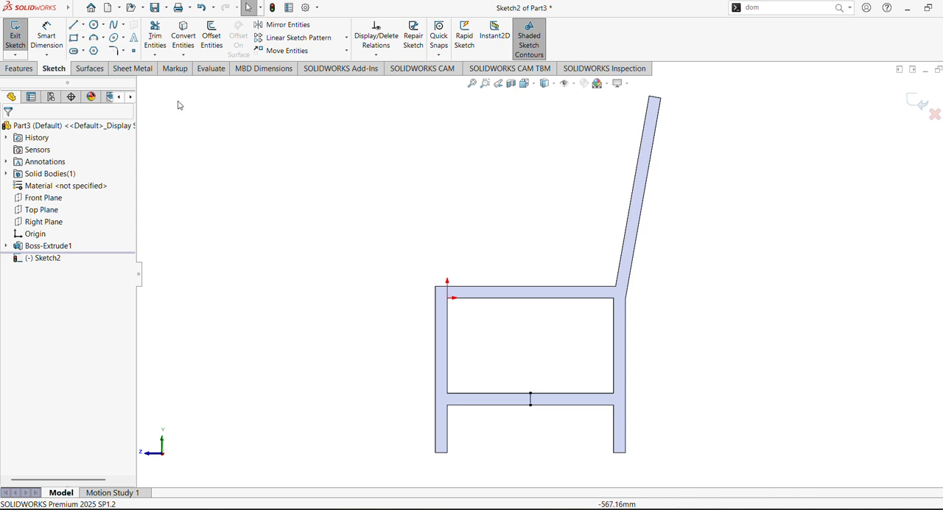
{"action": "left_click", "coordinate": [73, 39]}
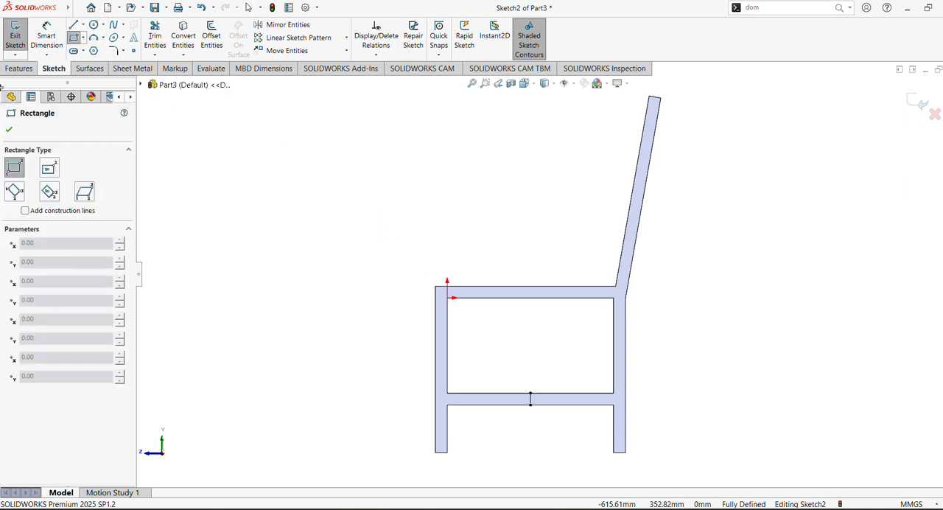
{"action": "left_click", "coordinate": [9, 130]}
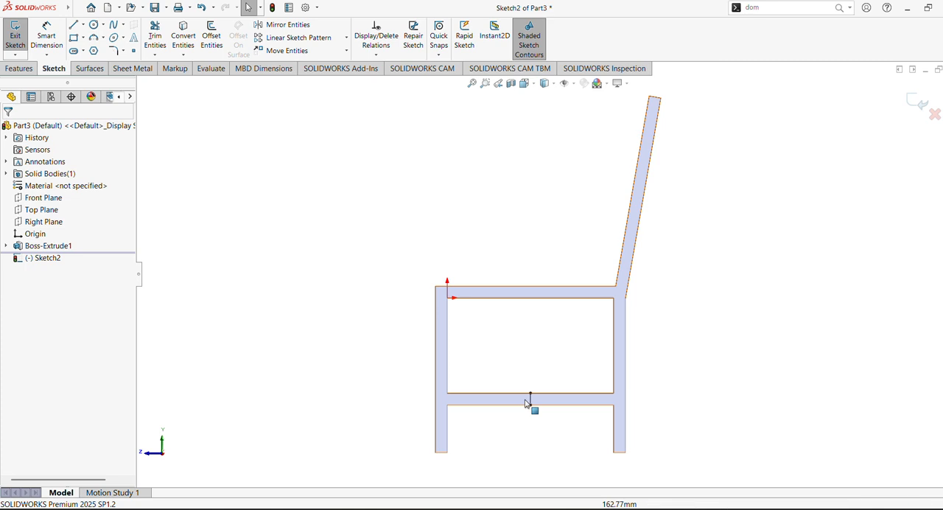
{"action": "left_click", "coordinate": [531, 401]}
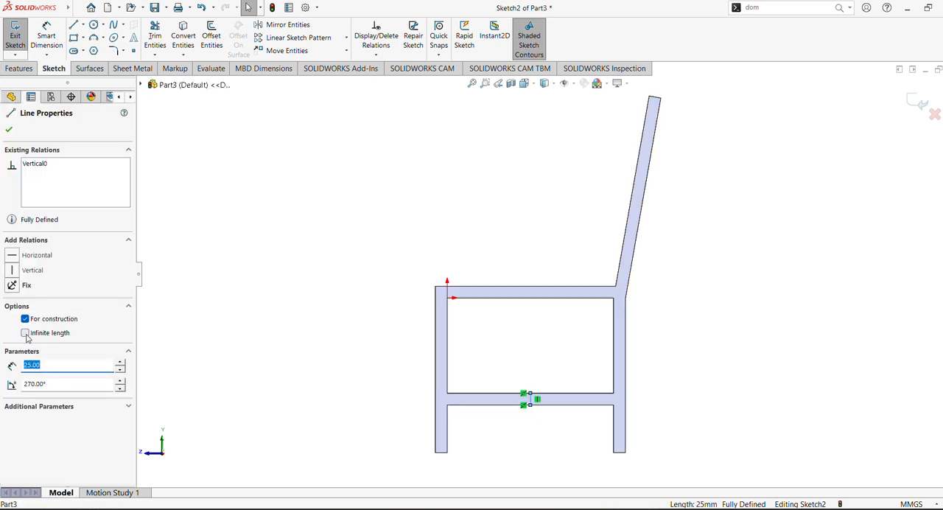
{"action": "left_click", "coordinate": [208, 305]}
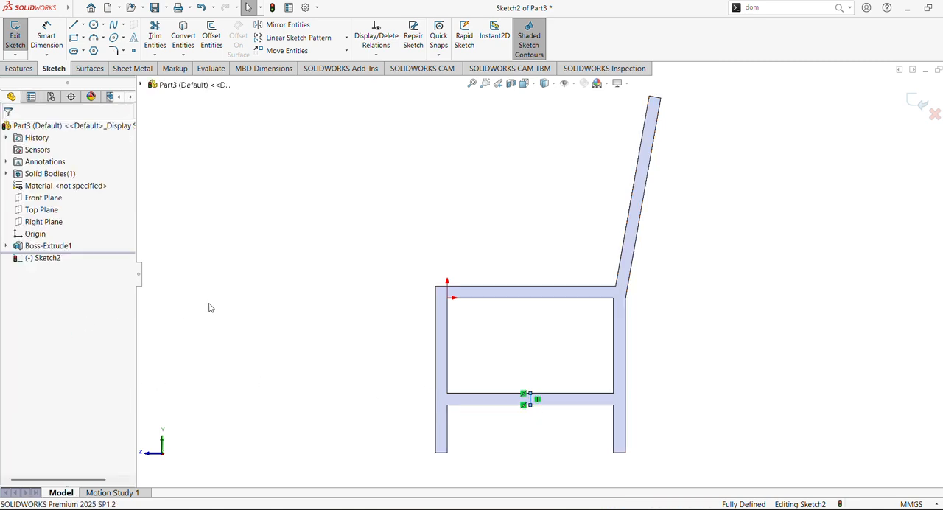
- Sketch a corner rectangle about 25 mm wide from the centerline's upper endpoint to the crossbar's lower edge, on the backrest side
{"action": "left_click", "coordinate": [73, 39]}
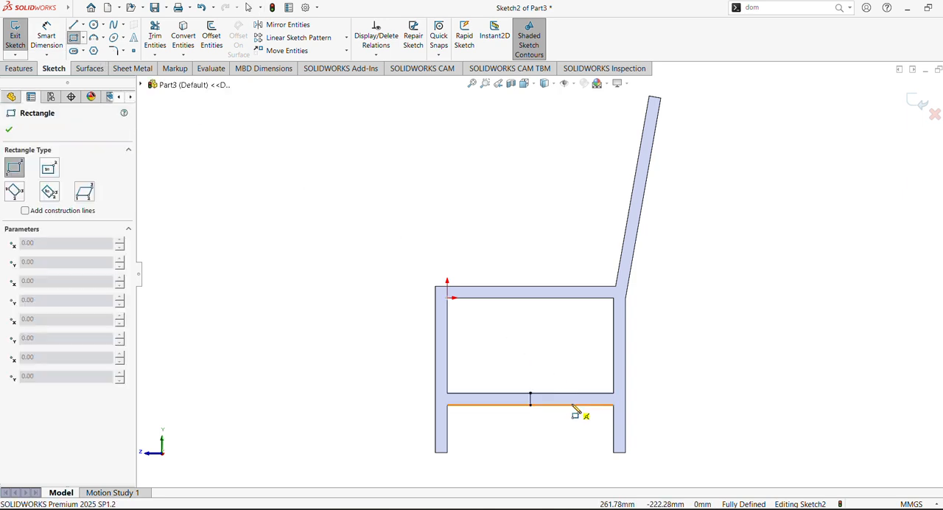
{"action": "scroll", "coordinate": [591, 433], "scroll_direction": "down", "scroll_amount": 10}
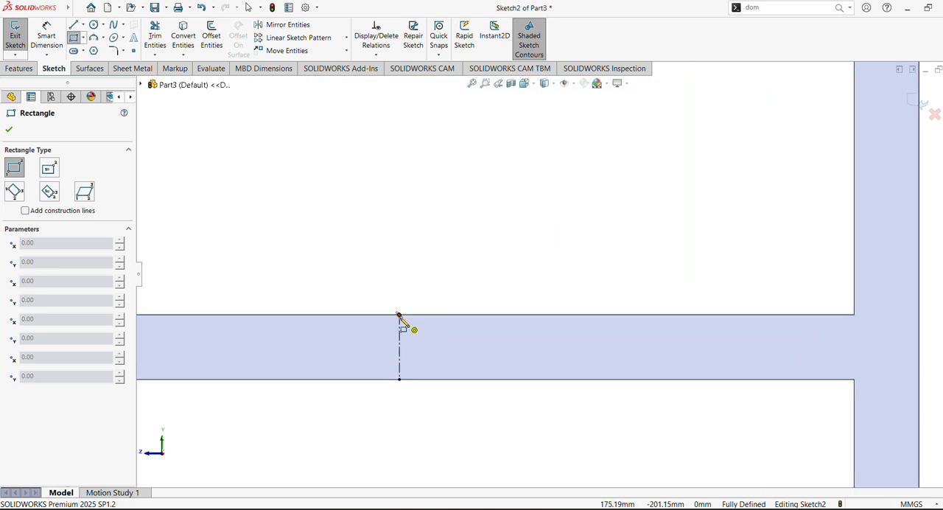
{"action": "left_click", "coordinate": [399, 316]}
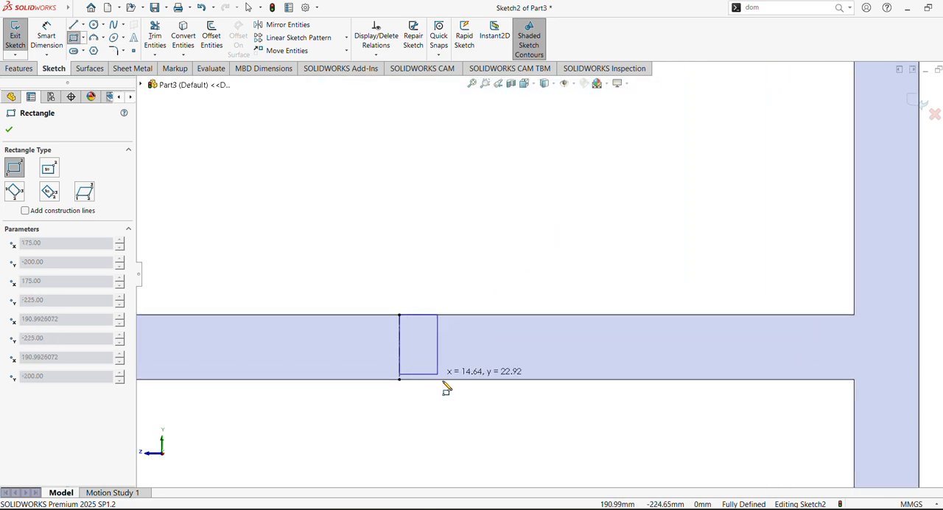
{"action": "left_click", "coordinate": [465, 379]}
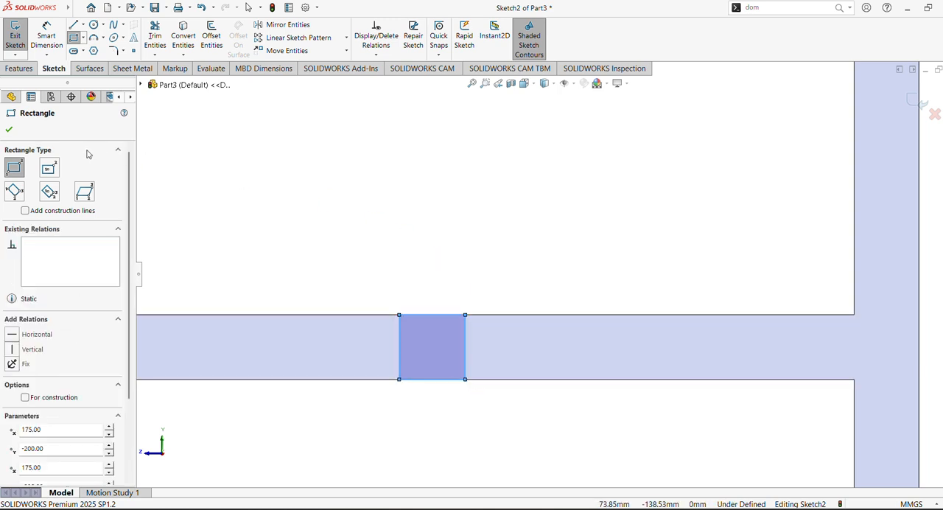
{"action": "left_click", "coordinate": [9, 129]}
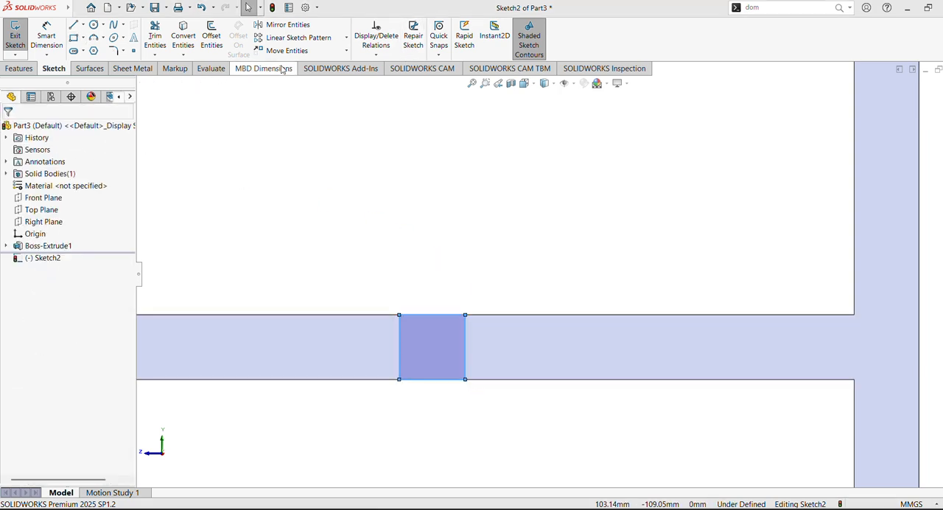
- Dimension the width of the rectangle on the crossbar as 25 mm
{"action": "left_click", "coordinate": [46, 37]}
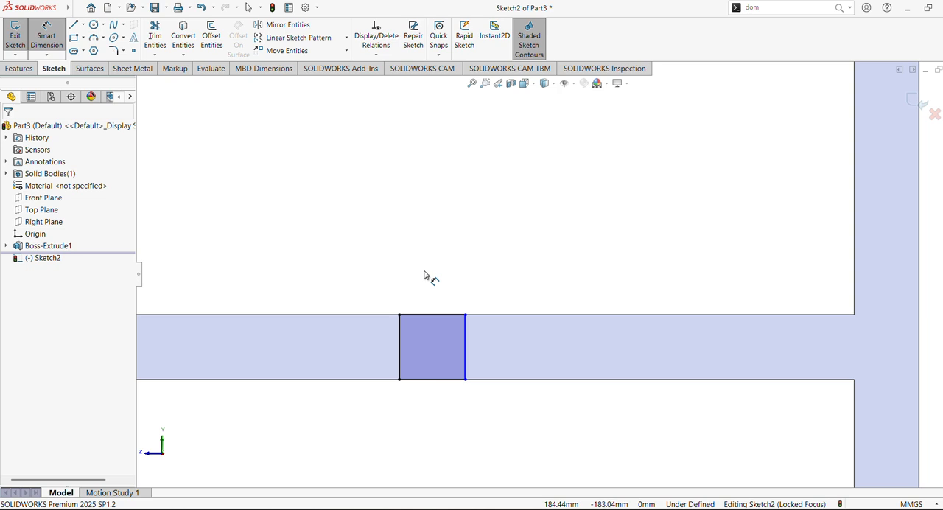
{"action": "left_click", "coordinate": [432, 319]}
{"action": "left_click", "coordinate": [435, 272]}
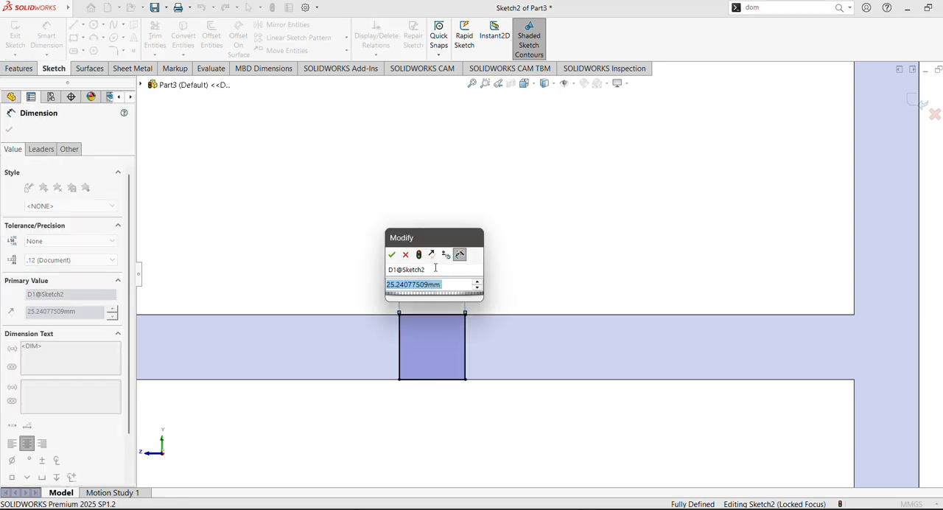
{"action": "type", "text": "25"}
{"action": "key", "text": "Return"}
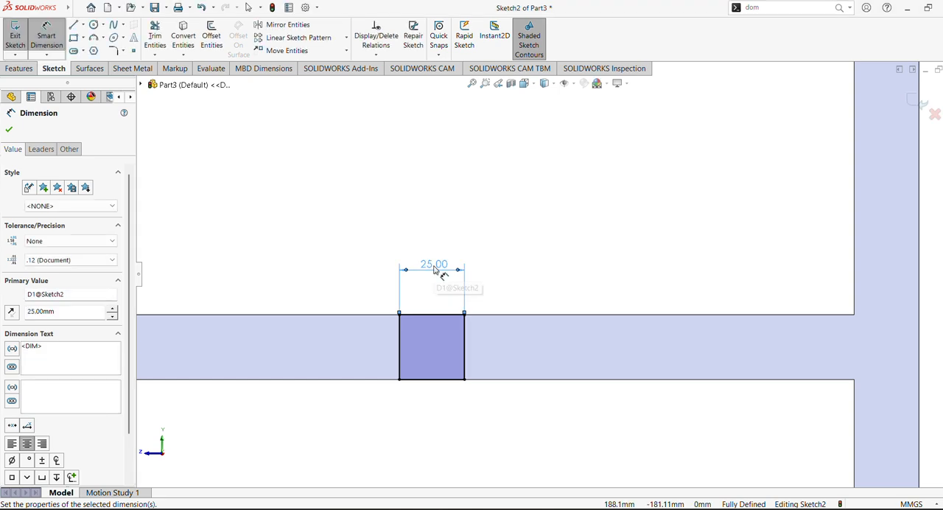
- Sketch a corner rectangle about 25 mm wide and 18 mm high across the rear leg, just below the seat rail
{"action": "left_click", "coordinate": [10, 130]}
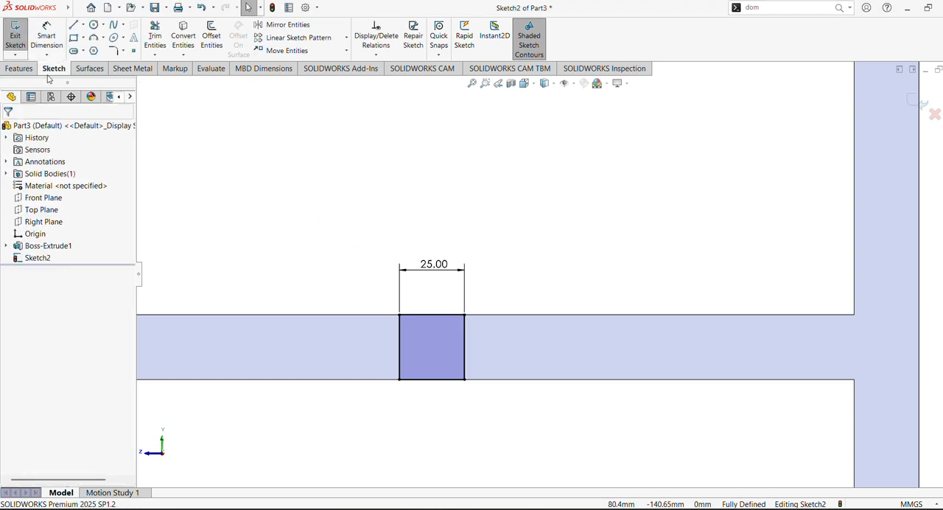
{"action": "left_click", "coordinate": [74, 37]}
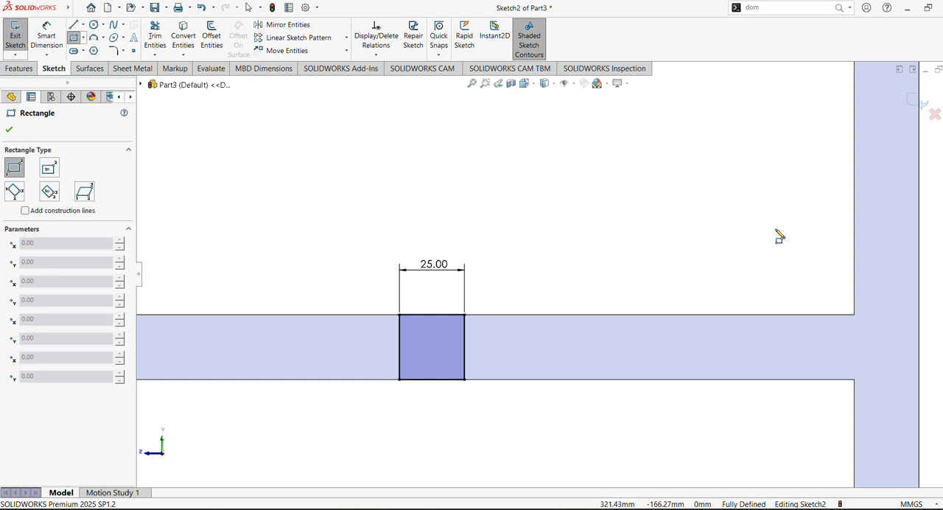
{"action": "scroll", "coordinate": [748, 247], "scroll_direction": "up", "scroll_amount": 5}
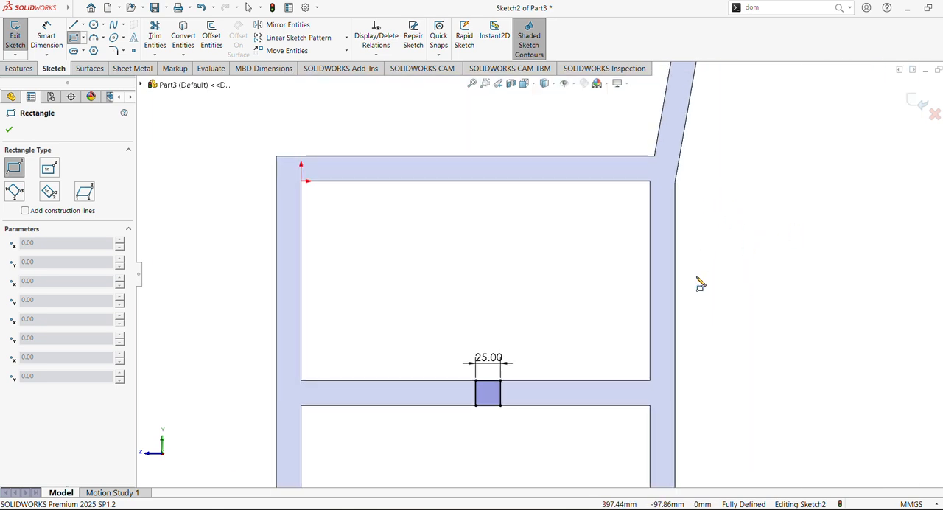
{"action": "left_click", "coordinate": [652, 199]}
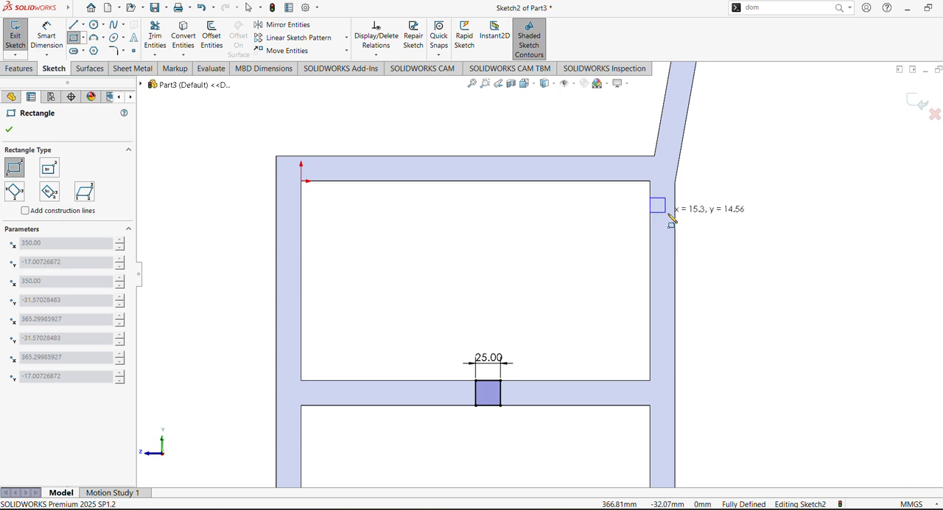
{"action": "left_click", "coordinate": [676, 215]}
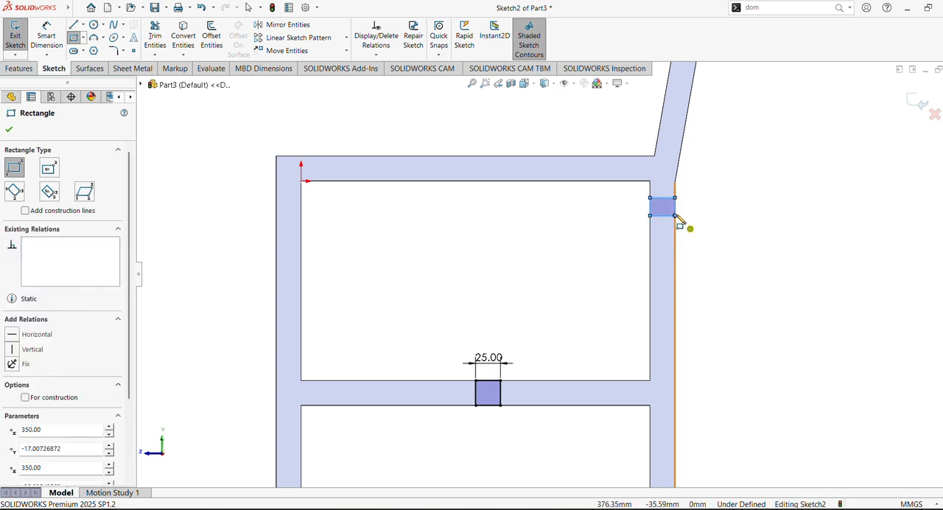
- Dimension the distance from the seat rail's lower edge to the rear-leg rectangle's upper edge as 25 mm
{"action": "left_click", "coordinate": [41, 42]}
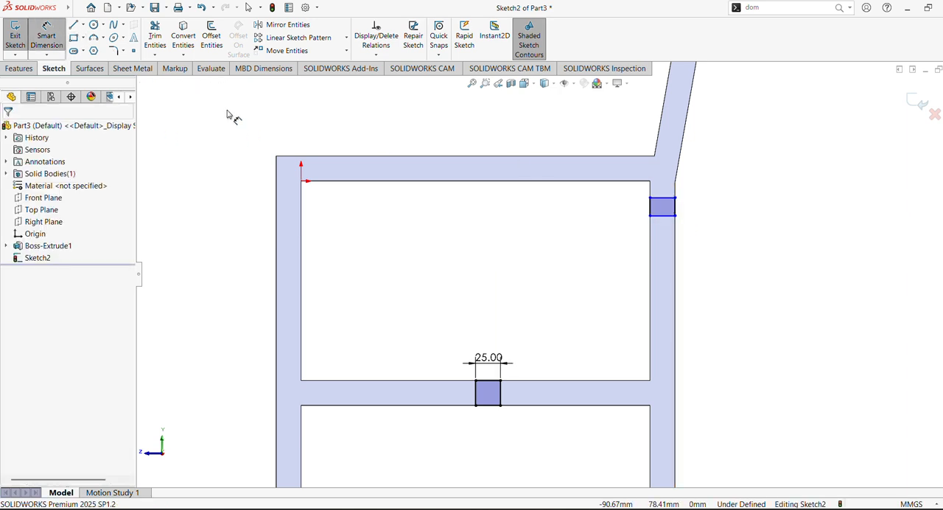
{"action": "scroll", "coordinate": [566, 215], "scroll_direction": "down", "scroll_amount": 5}
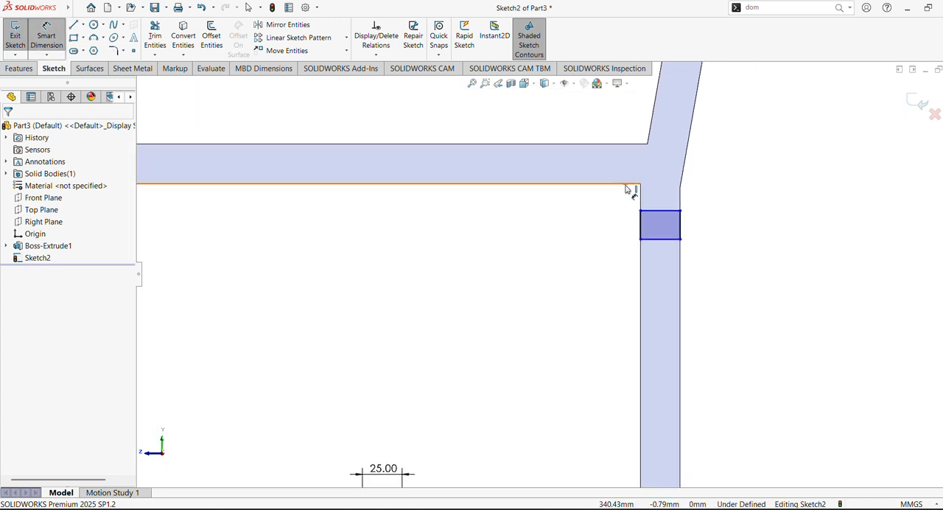
{"action": "left_click", "coordinate": [626, 184]}
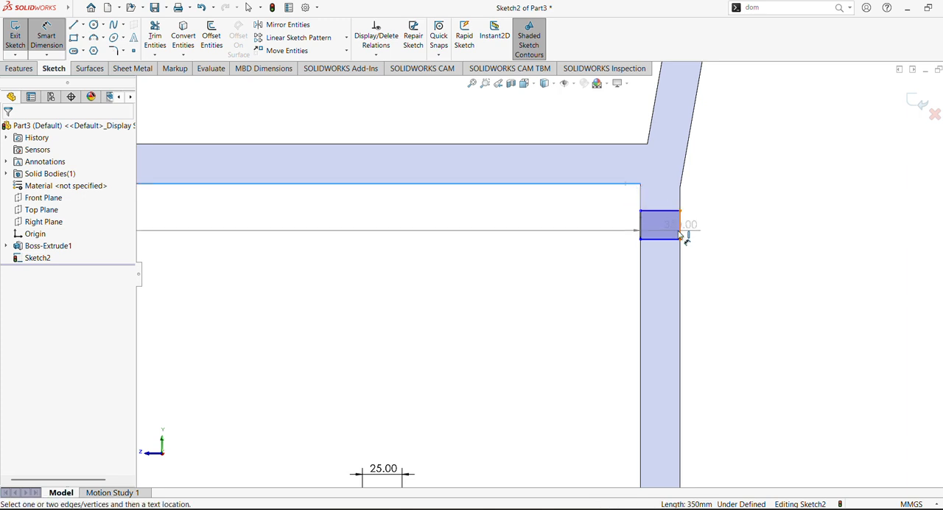
{"action": "left_click", "coordinate": [621, 204]}
{"action": "type", "text": "25"}
{"action": "key", "text": "Return"}
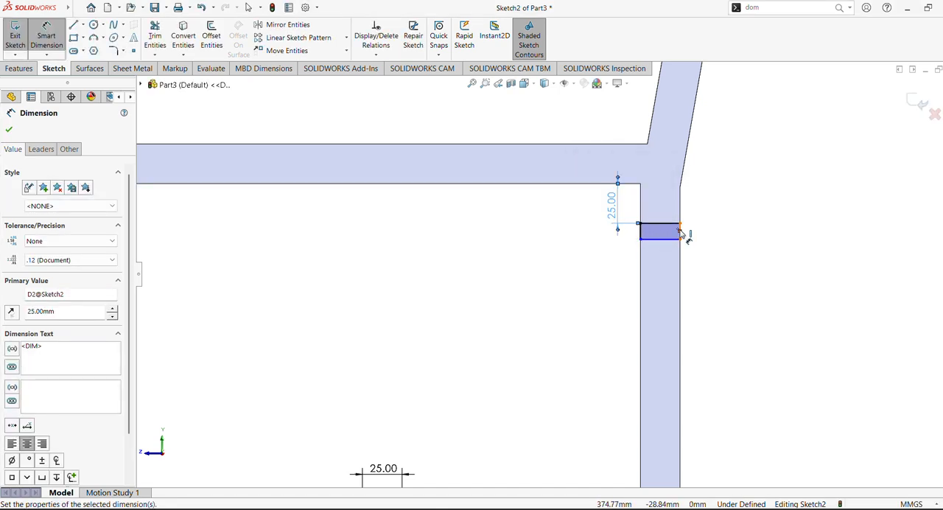
{"action": "left_click", "coordinate": [681, 233]}
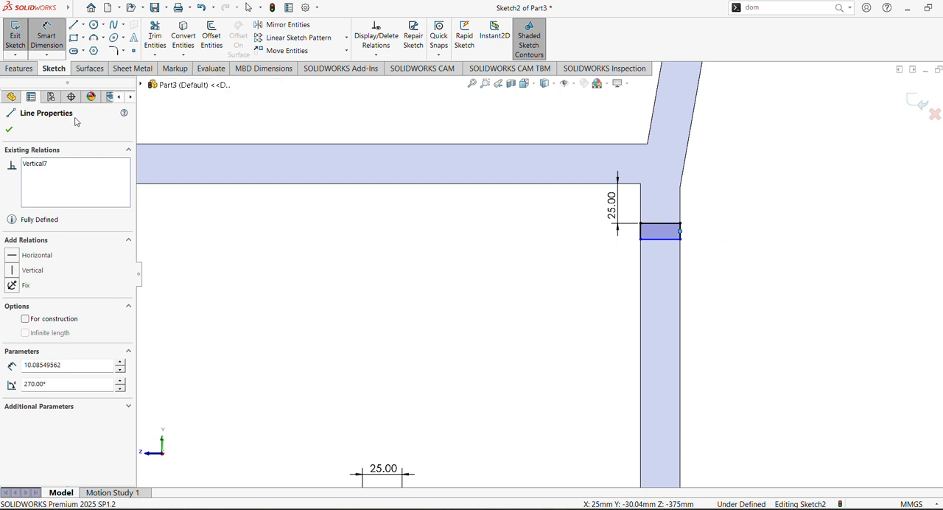
{"action": "left_click", "coordinate": [682, 233]}
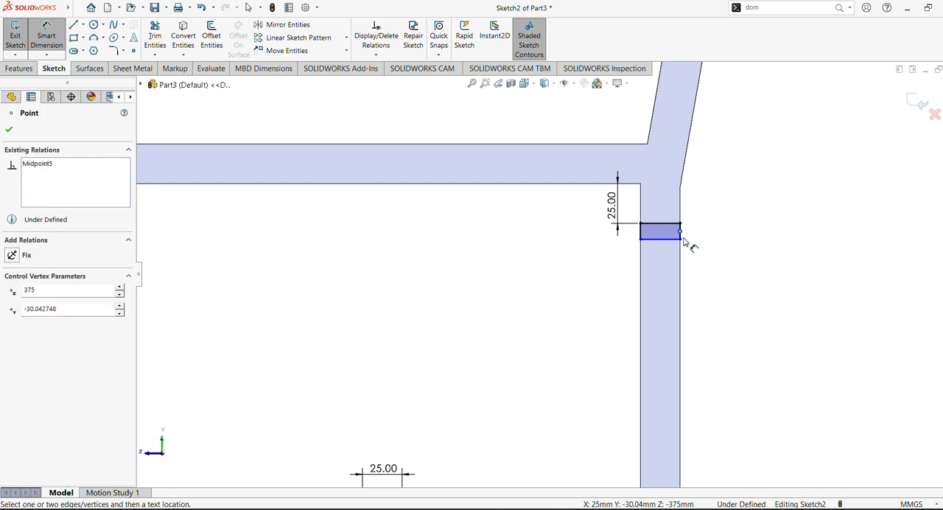
{"action": "left_click", "coordinate": [43, 44]}
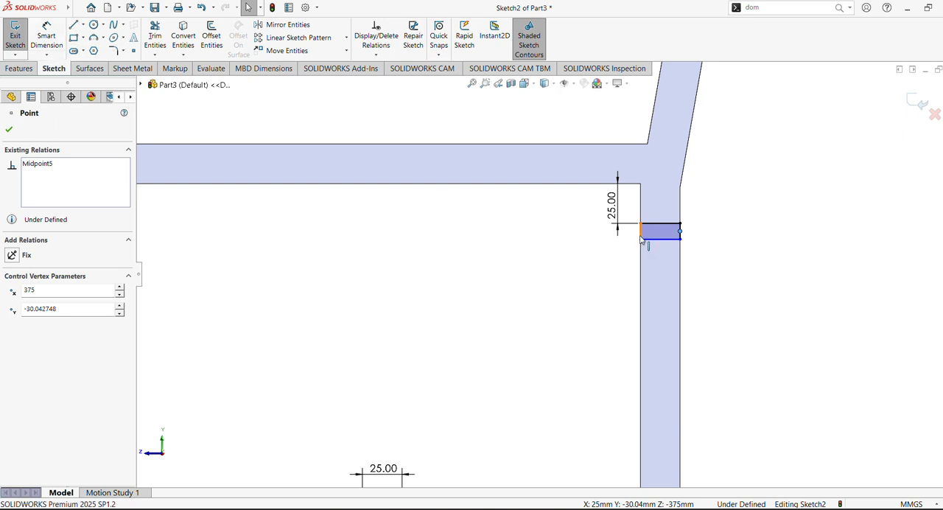
{"action": "left_click", "coordinate": [328, 286]}
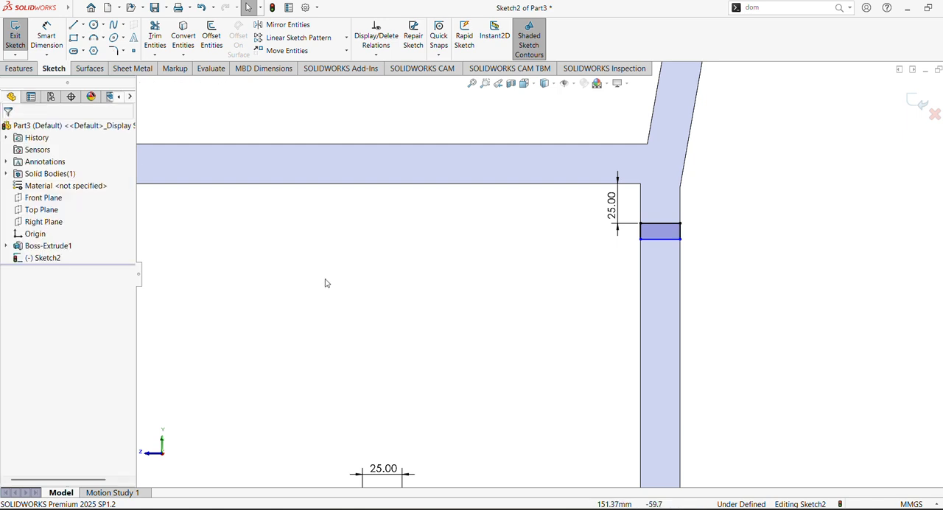
- Dimension the height of the rear-leg rectangle as 25 mm
{"action": "left_click", "coordinate": [46, 38]}
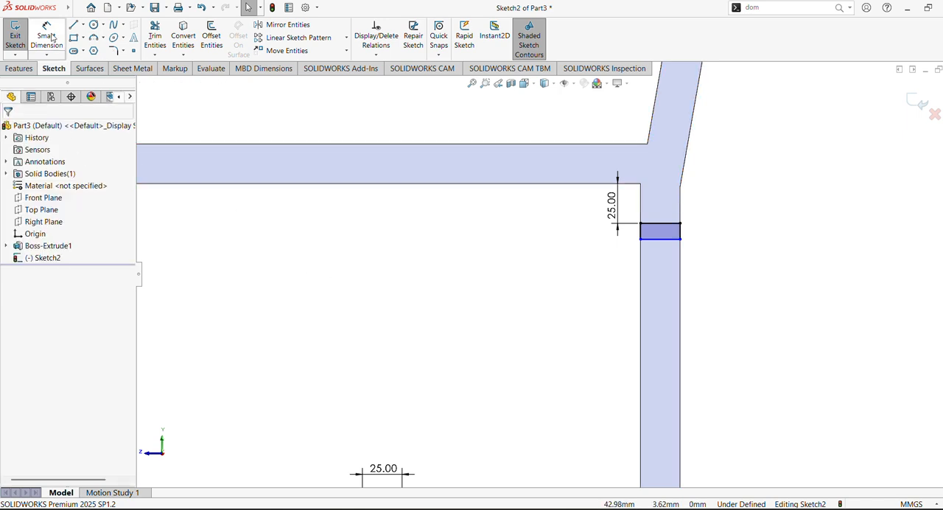
{"action": "left_click", "coordinate": [684, 236]}
{"action": "left_click", "coordinate": [704, 237]}
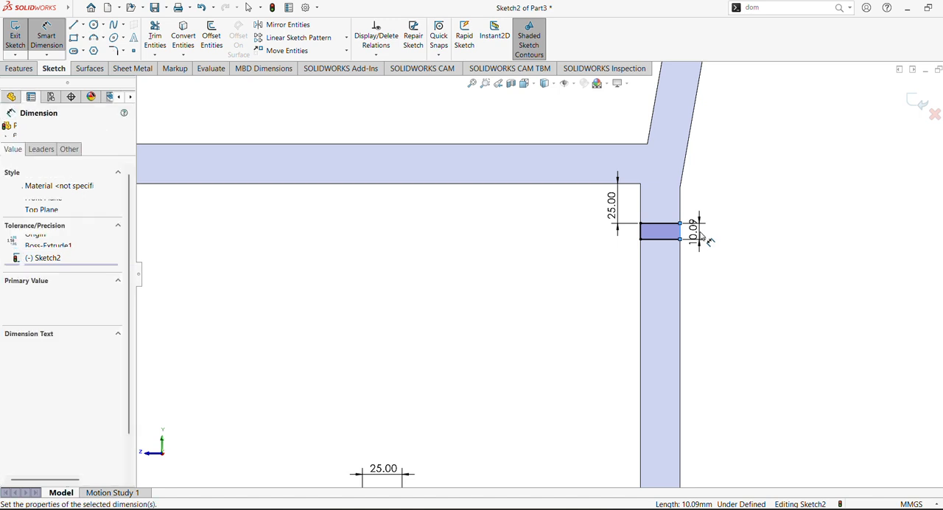
{"action": "type", "text": "25"}
{"action": "key", "text": "Return"}
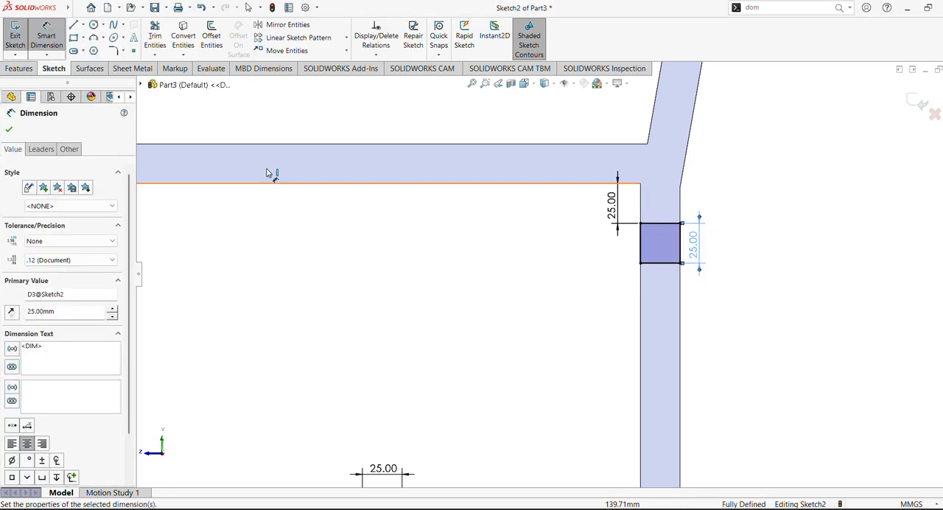
{"action": "left_click", "coordinate": [8, 129]}
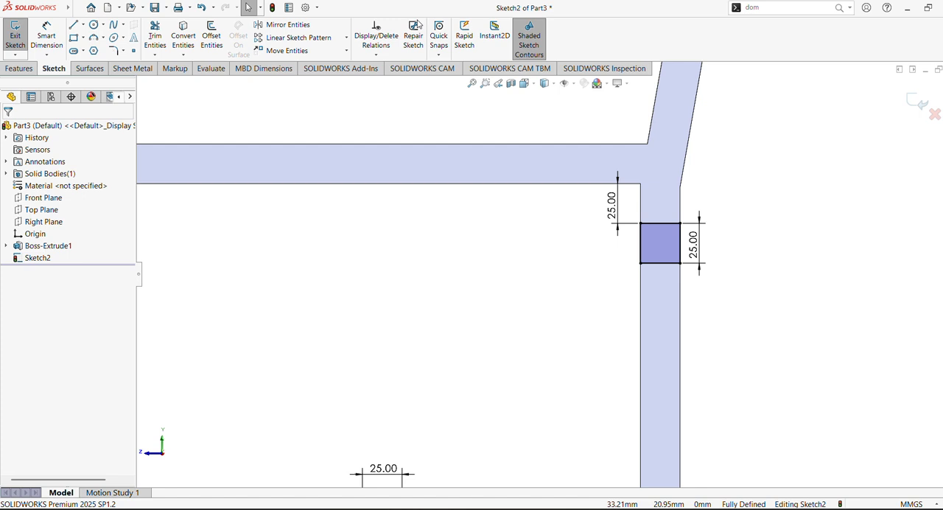
- Extrude both sketched squares as a blind boss 1500 mm outward from the side frame, merged with the body
{"action": "left_click", "coordinate": [20, 68]}
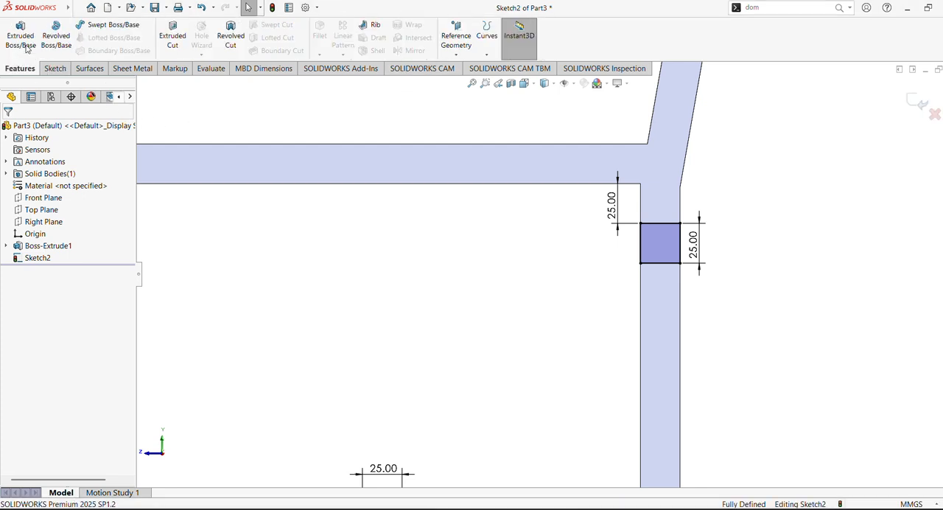
{"action": "left_click", "coordinate": [25, 44]}
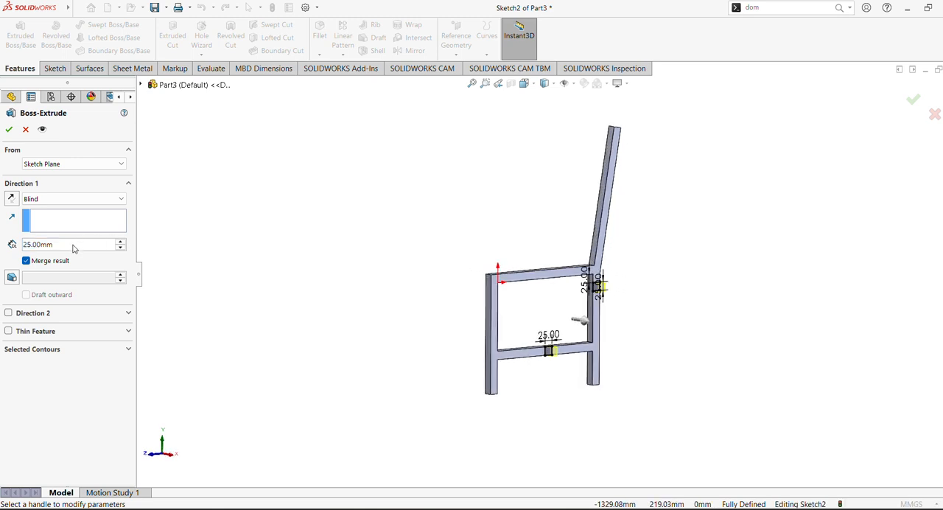
{"action": "type", "text": "1500"}
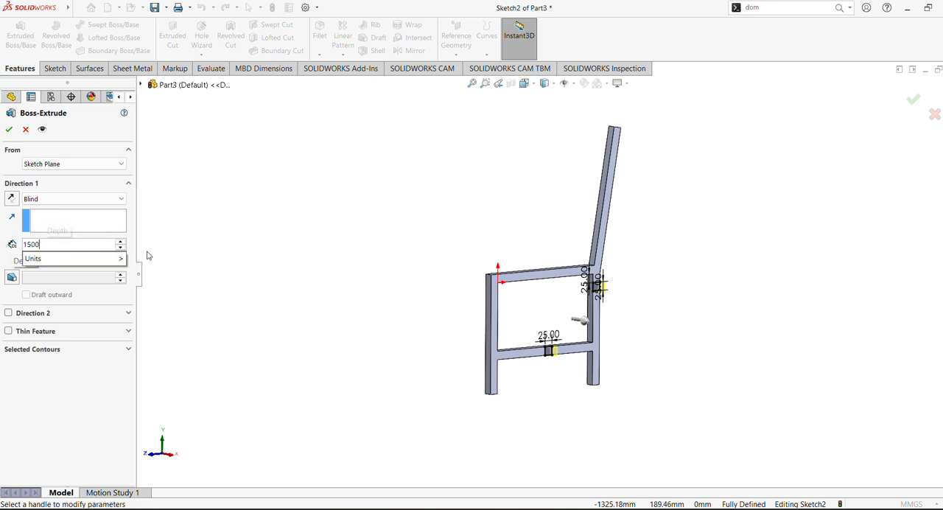
{"action": "key", "text": "Return"}
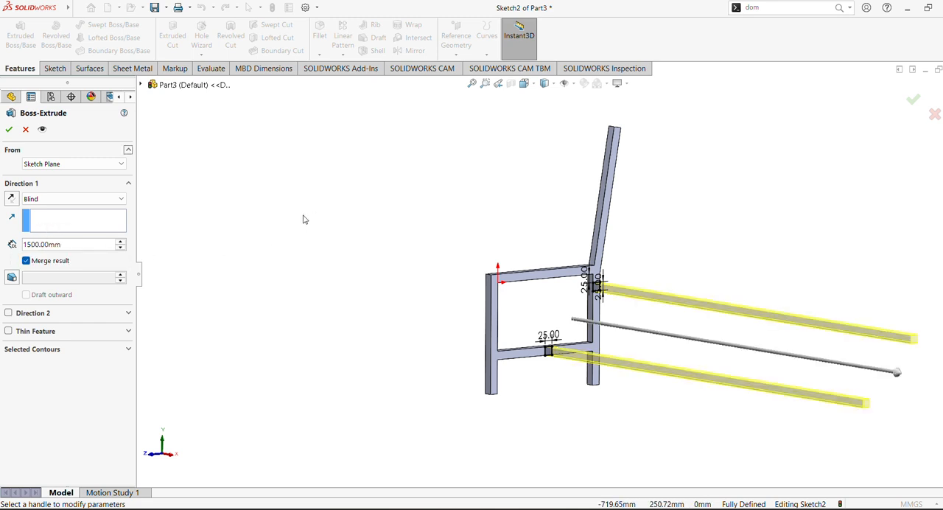
{"action": "left_click", "coordinate": [9, 129]}
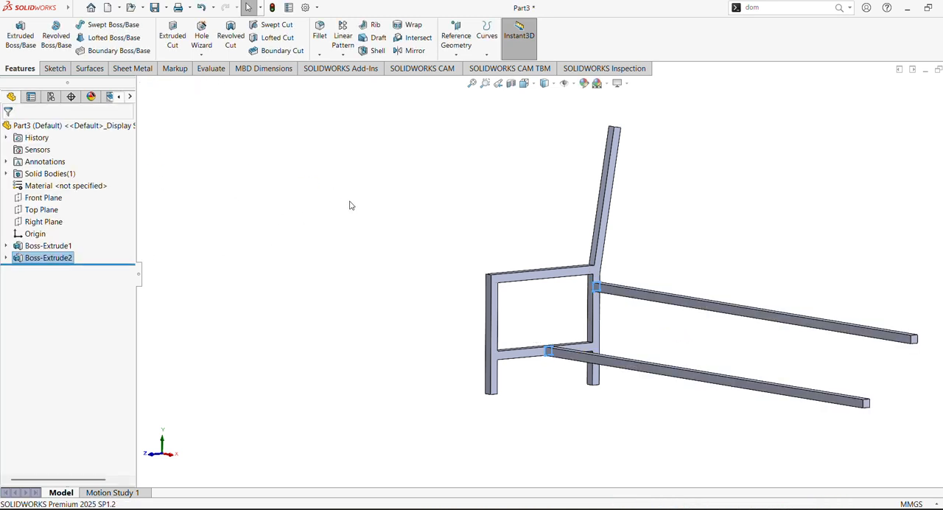
- Create a reference plane offset 750 mm from the side frame's flat face, toward the cross members' free ends
{"action": "left_click", "coordinate": [568, 272]}
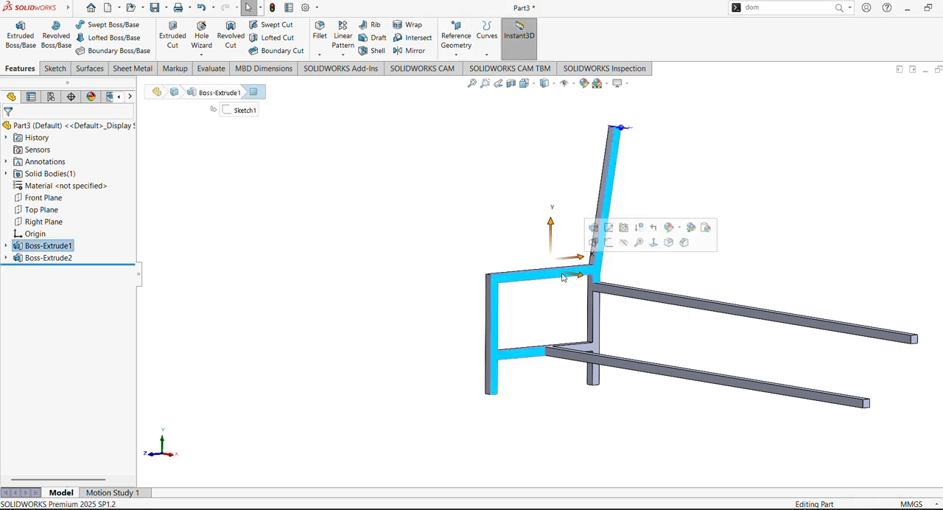
{"action": "left_click", "coordinate": [457, 56]}
{"action": "left_click", "coordinate": [465, 66]}
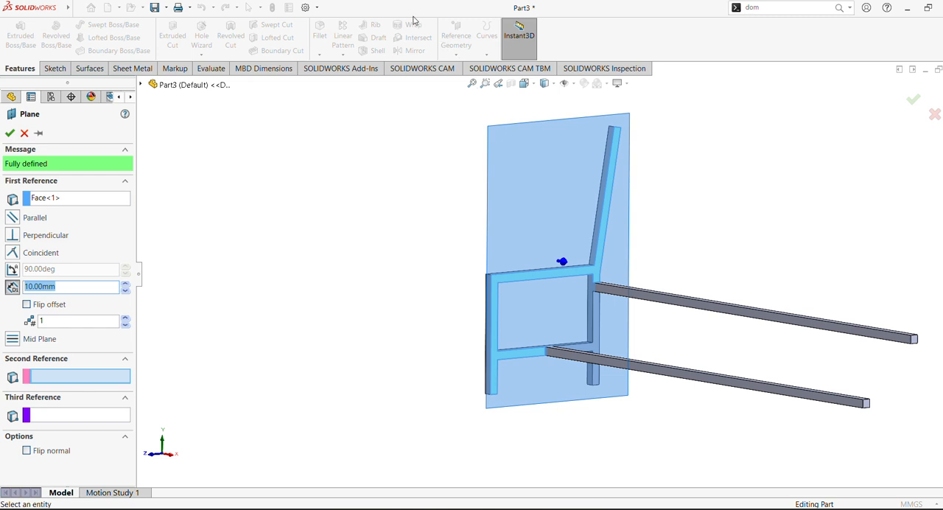
{"action": "left_click", "coordinate": [65, 286]}
{"action": "key", "text": "Return"}
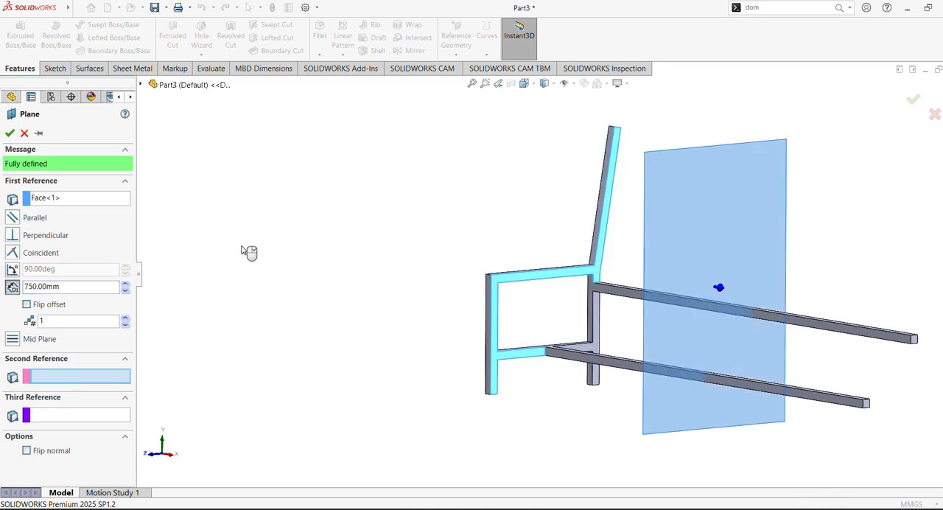
{"action": "left_click", "coordinate": [10, 133]}
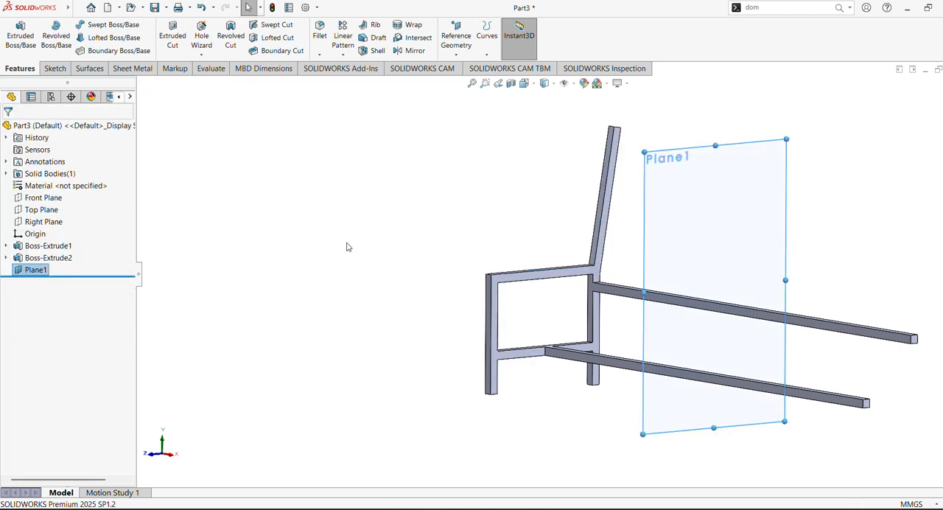
- Mirror the side frame extrusion (Boss-Extrude1) about the offset plane Plane1
{"action": "left_click", "coordinate": [410, 50]}
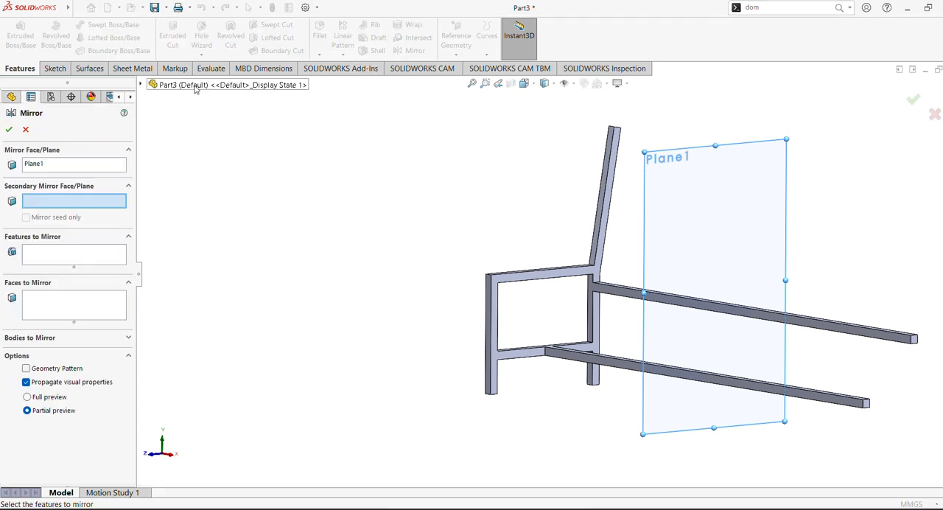
{"action": "left_click", "coordinate": [196, 87]}
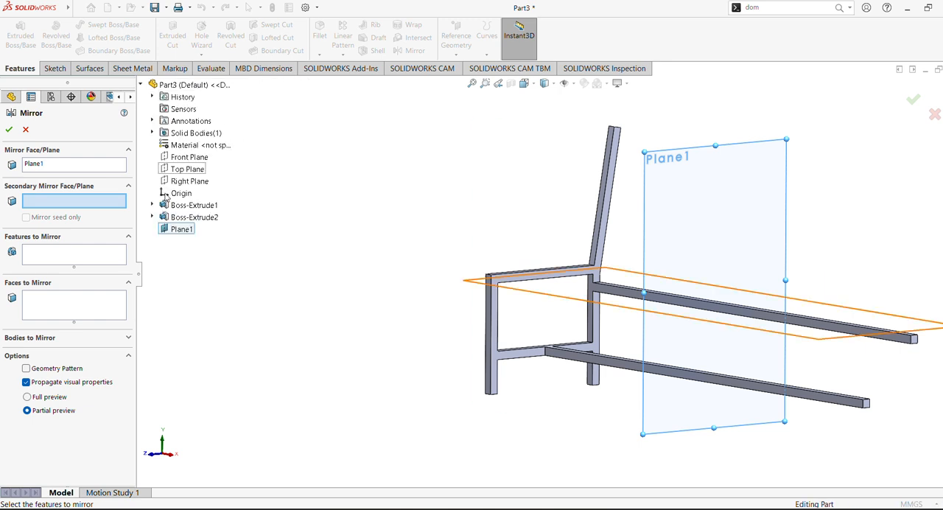
{"action": "left_click", "coordinate": [80, 257]}
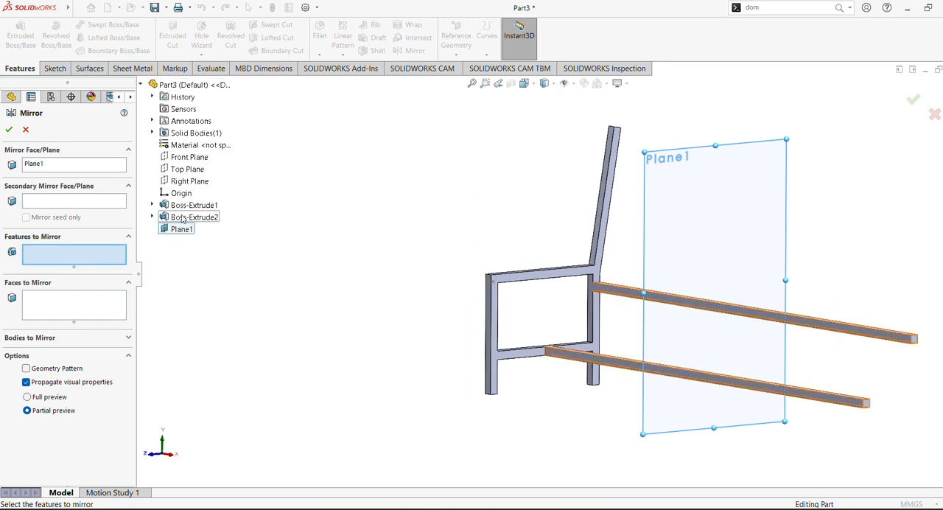
{"action": "left_click", "coordinate": [183, 205]}
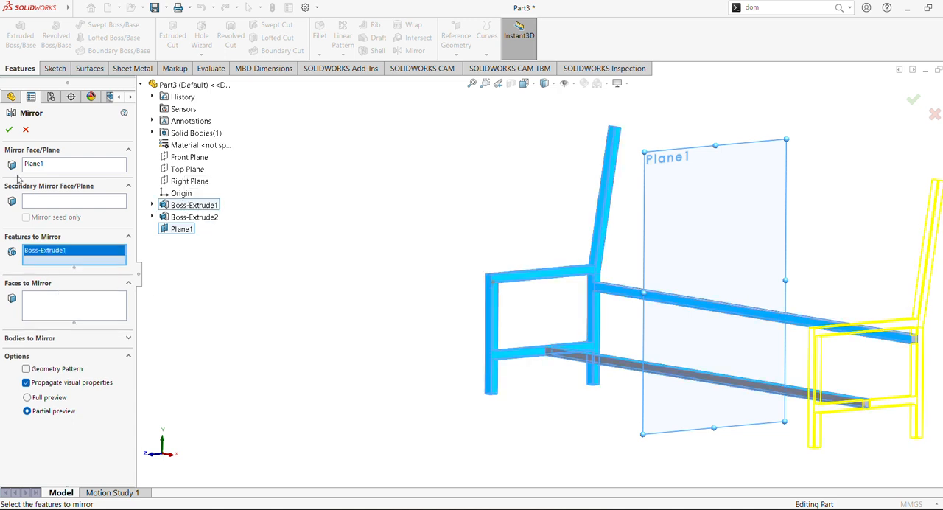
{"action": "left_click", "coordinate": [14, 129]}
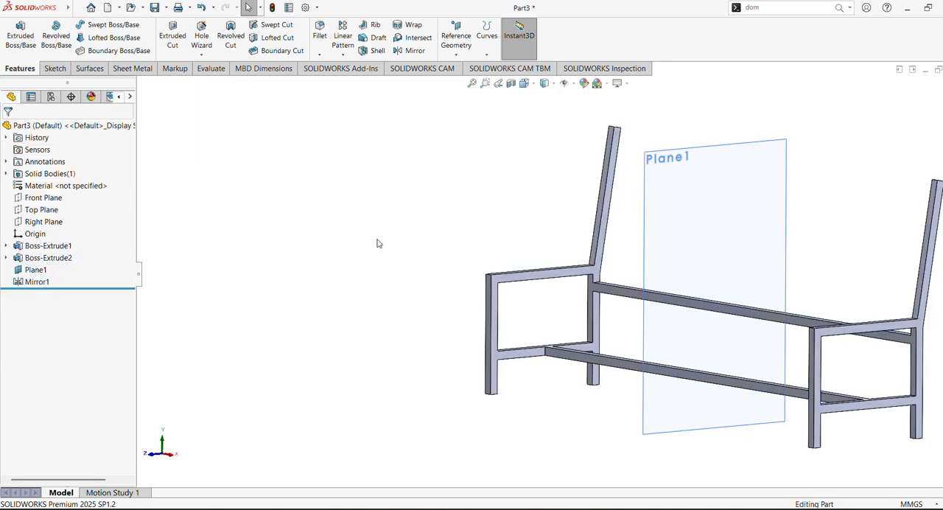
- Hide the reference plane Plane1 between the two side frames
{"action": "scroll", "coordinate": [424, 258], "scroll_direction": "up", "scroll_amount": 3}
{"action": "middle_click_drag", "start_coordinate": [432, 272], "coordinate": [464, 313]}
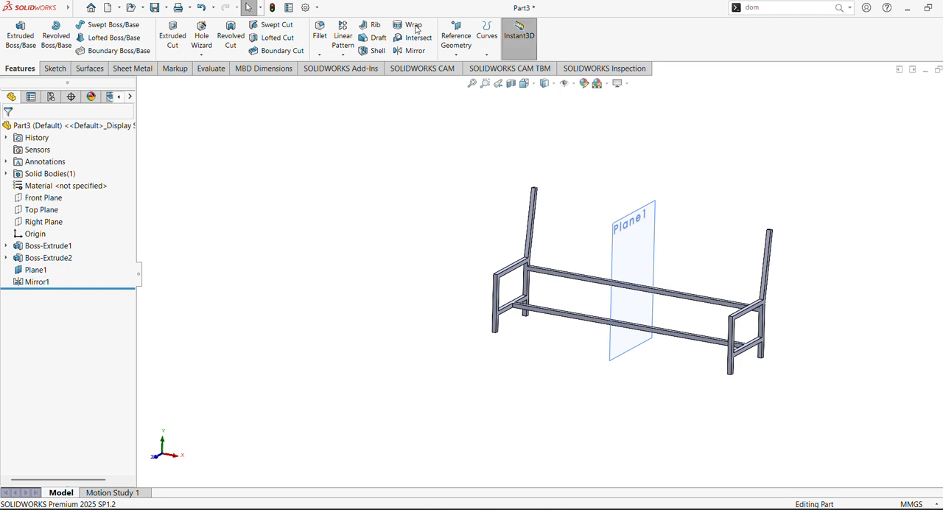
{"action": "right_click", "coordinate": [40, 273]}
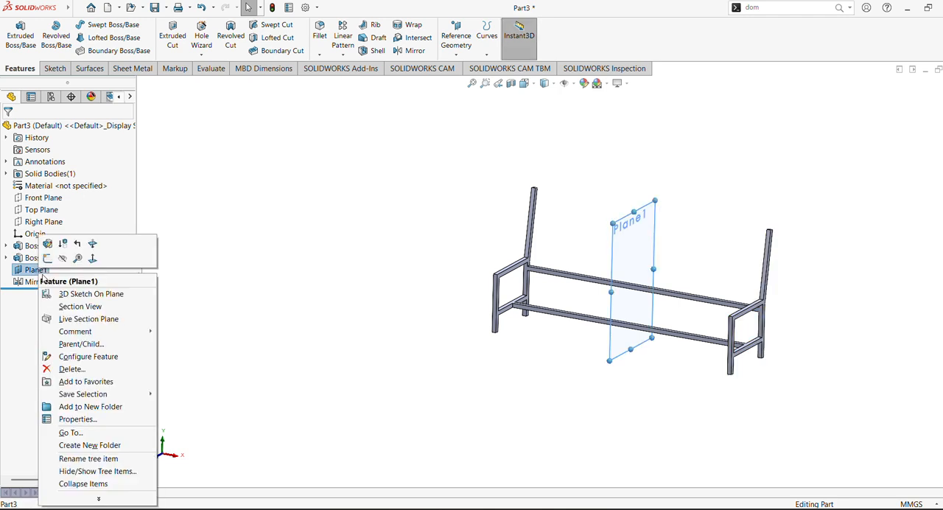
{"action": "left_click", "coordinate": [61, 260]}
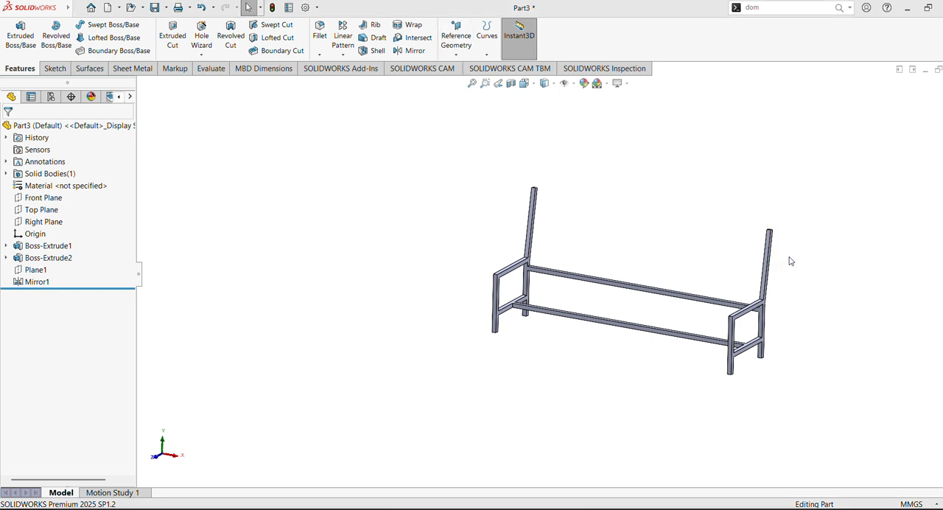
{"action": "scroll", "coordinate": [800, 237], "scroll_direction": "down", "scroll_amount": 4}
{"action": "middle_click_drag", "start_coordinate": [809, 214], "coordinate": [635, 244], "text": "ctrl"}
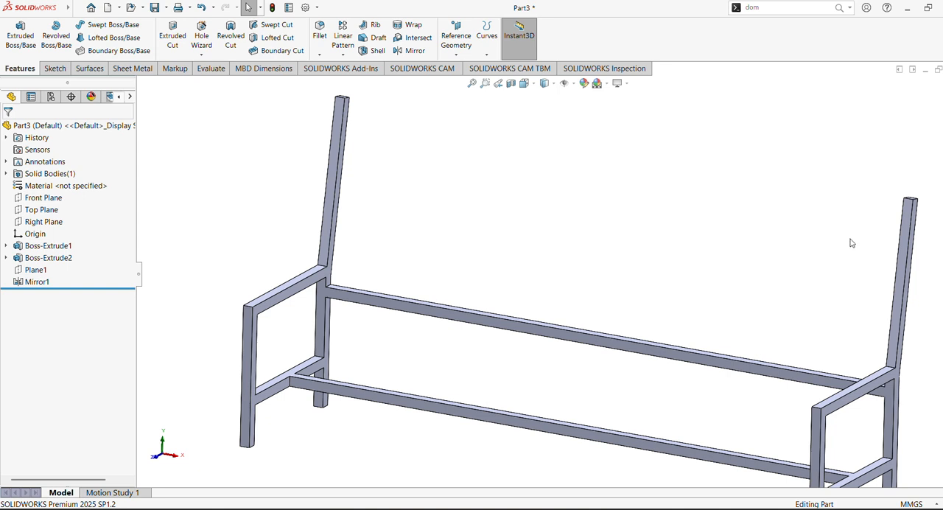
- Sketch a corner rectangle about 1653 mm by 109 mm on the sloped back upright's front face, spanning past both uprights near their tops
{"action": "left_click", "coordinate": [907, 234]}
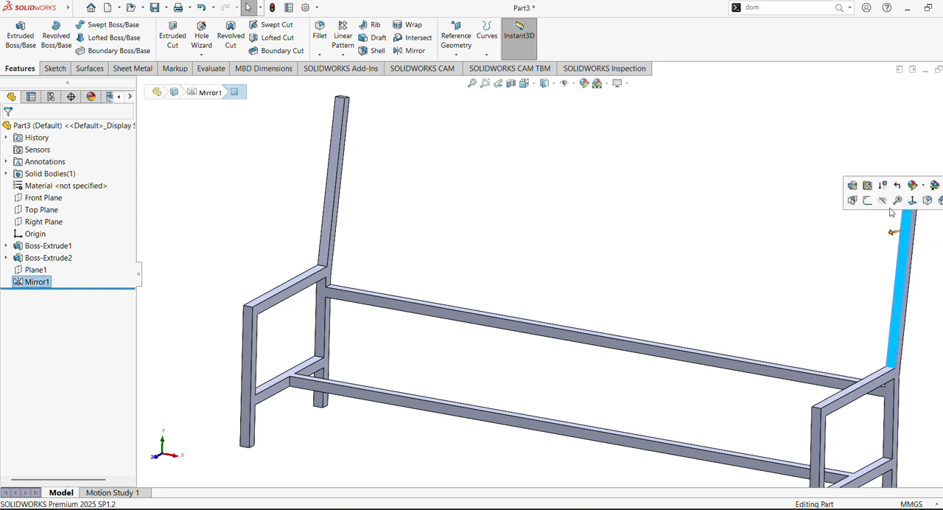
{"action": "left_click", "coordinate": [853, 207]}
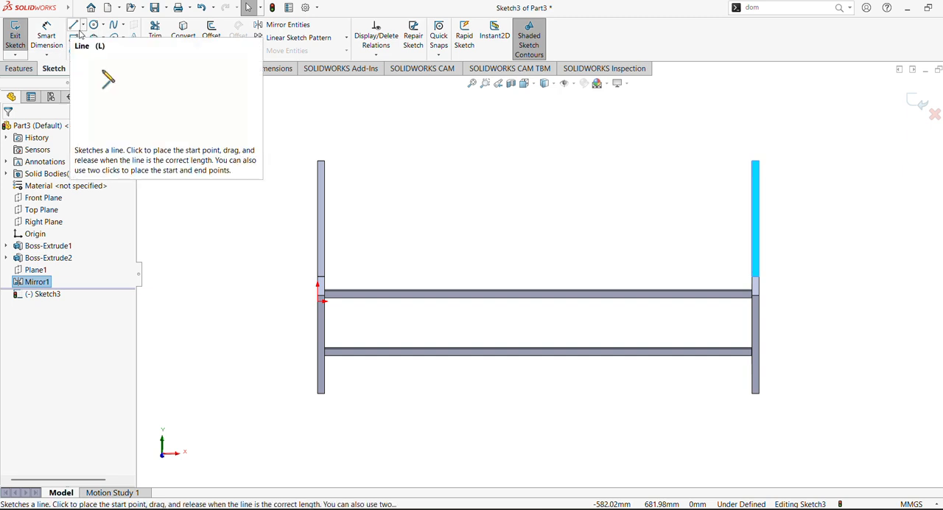
{"action": "left_click", "coordinate": [82, 38]}
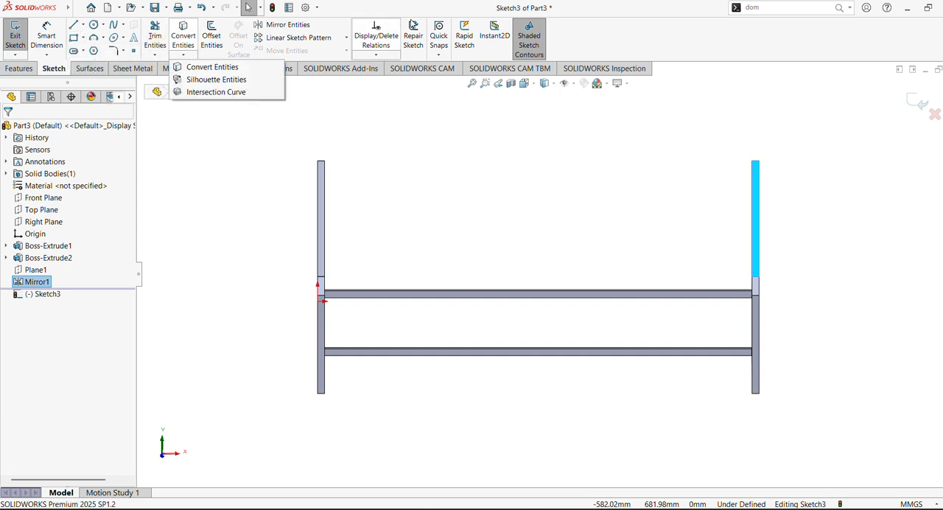
{"action": "left_click", "coordinate": [74, 38]}
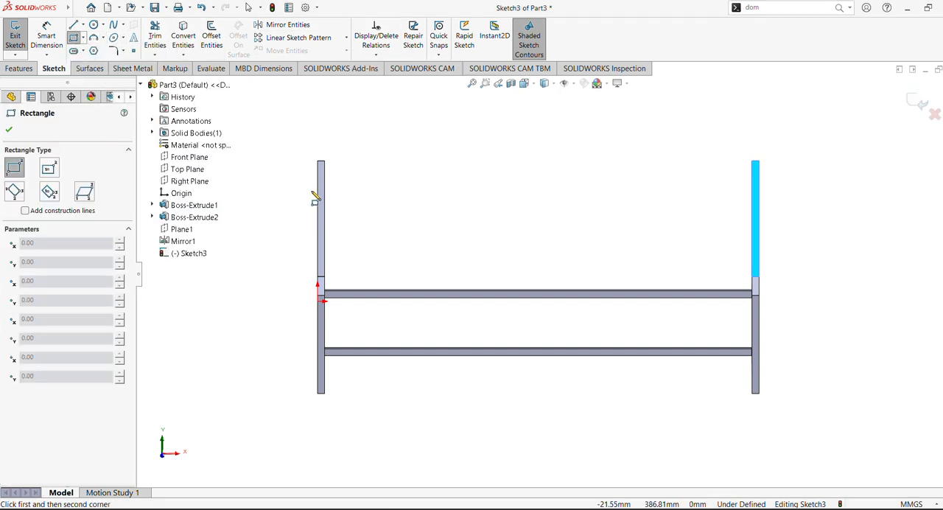
{"action": "left_click", "coordinate": [311, 180]}
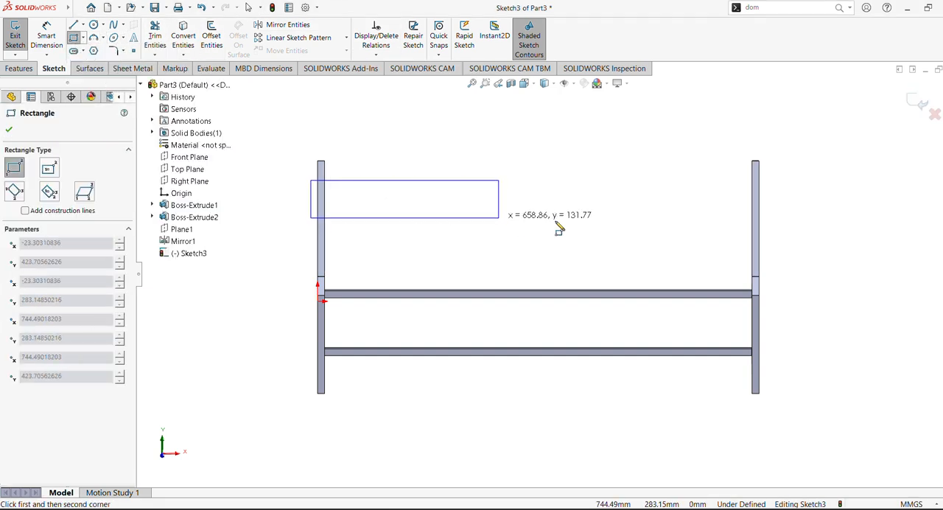
{"action": "left_click", "coordinate": [782, 211]}
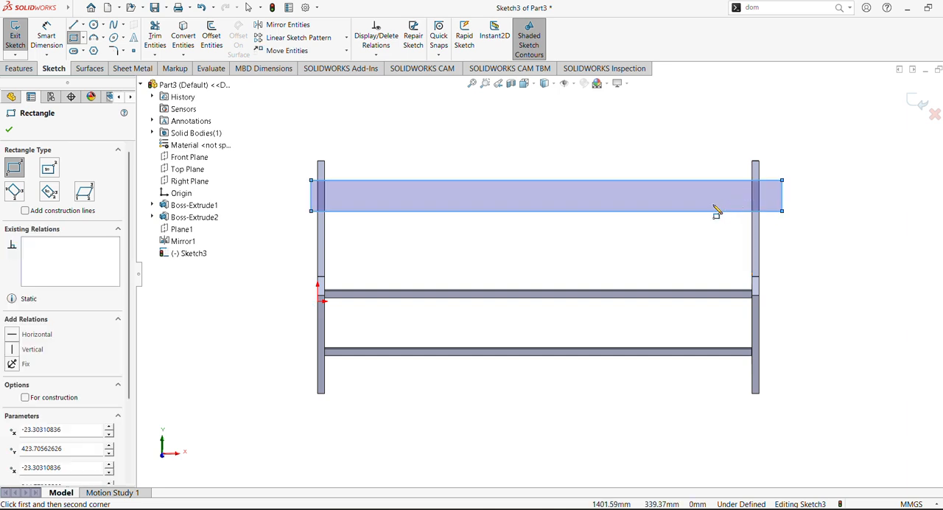
- Dimension the rectangle's top edge 20 mm below the top of the left back upright
{"action": "left_click", "coordinate": [54, 40]}
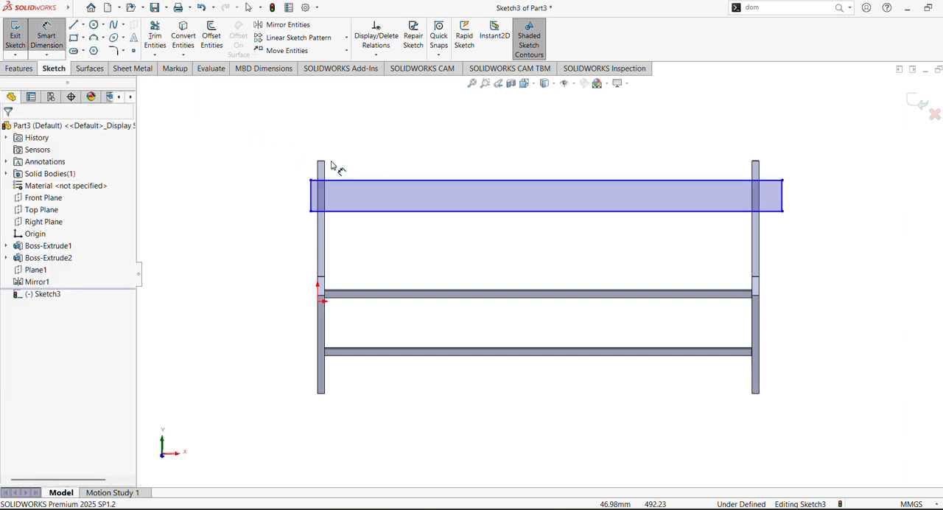
{"action": "left_click", "coordinate": [316, 180]}
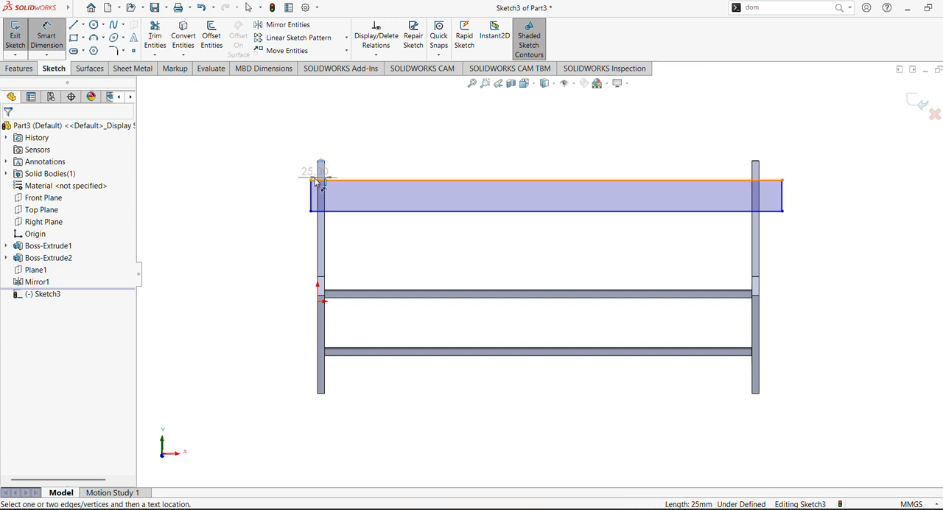
{"action": "left_click", "coordinate": [315, 180]}
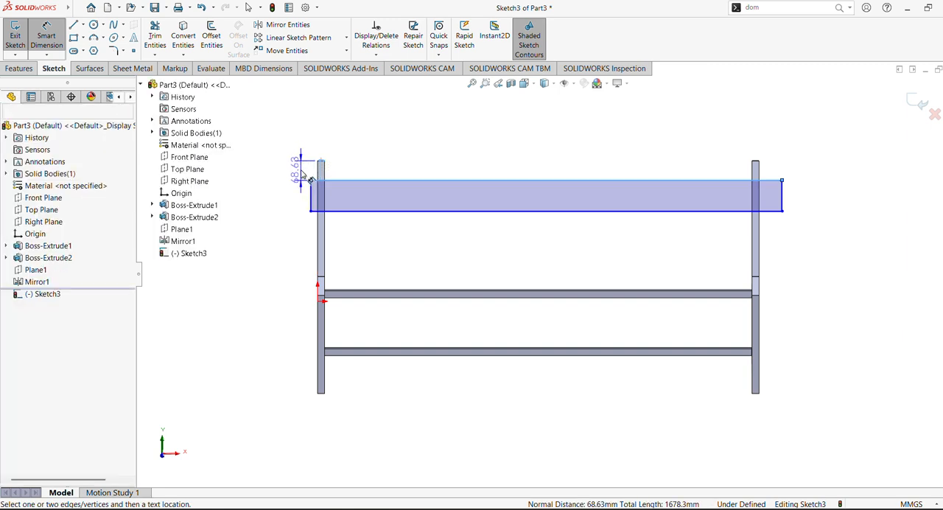
{"action": "left_click", "coordinate": [302, 173]}
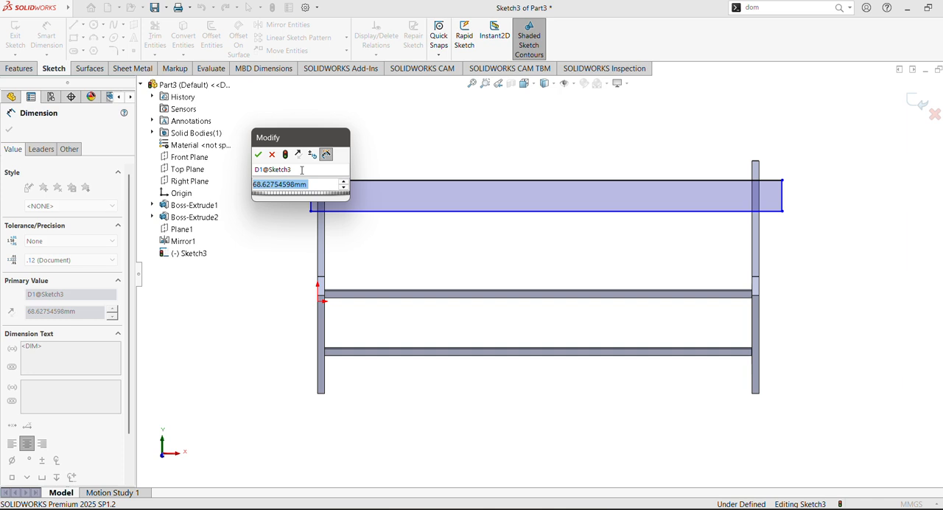
{"action": "type", "text": "20"}
{"action": "key", "text": "Return"}
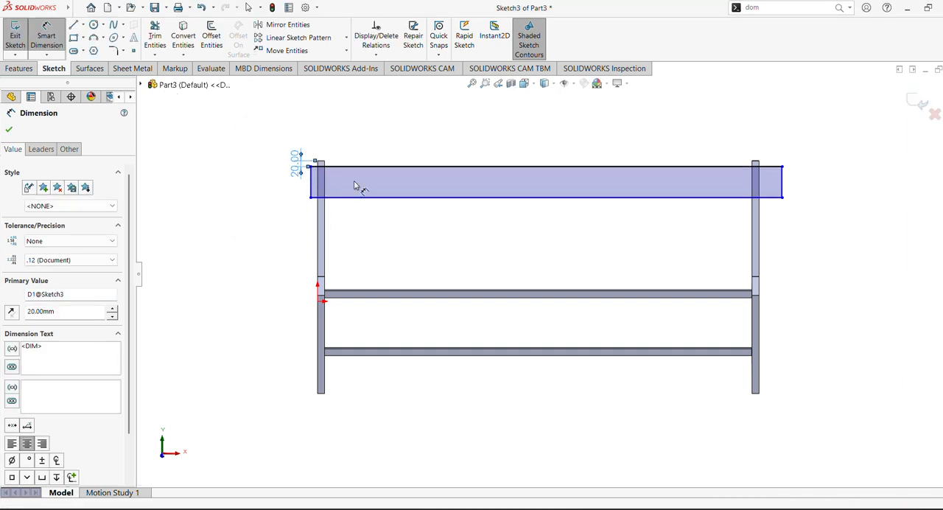
- Dimension the rectangle's left edge 20 mm outside the outer edge of the left upright
{"action": "left_click", "coordinate": [485, 82]}
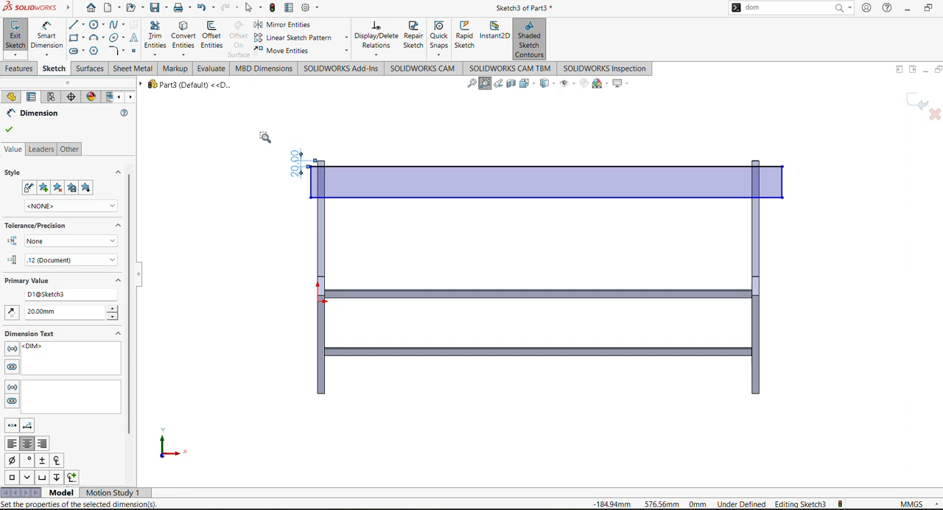
{"action": "left_click_drag", "start_coordinate": [265, 138], "coordinate": [340, 203]}
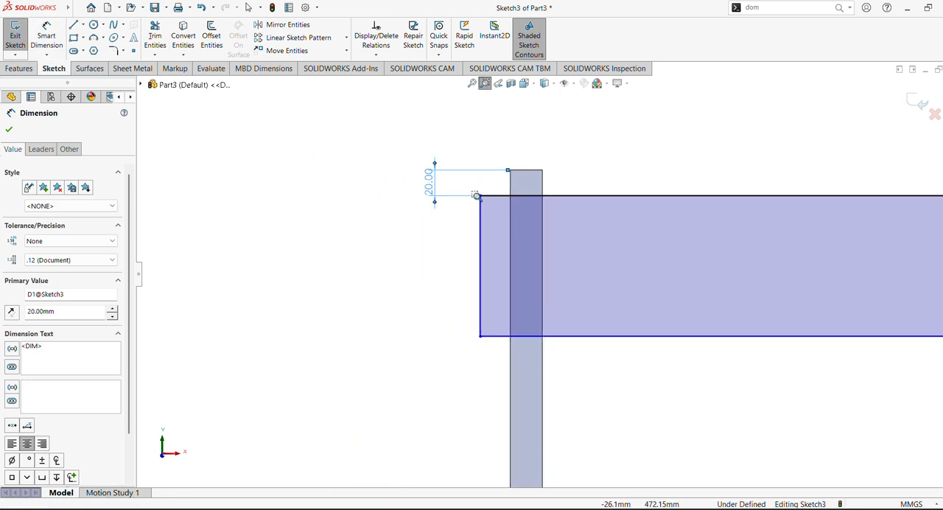
{"action": "key", "text": "Escape"}
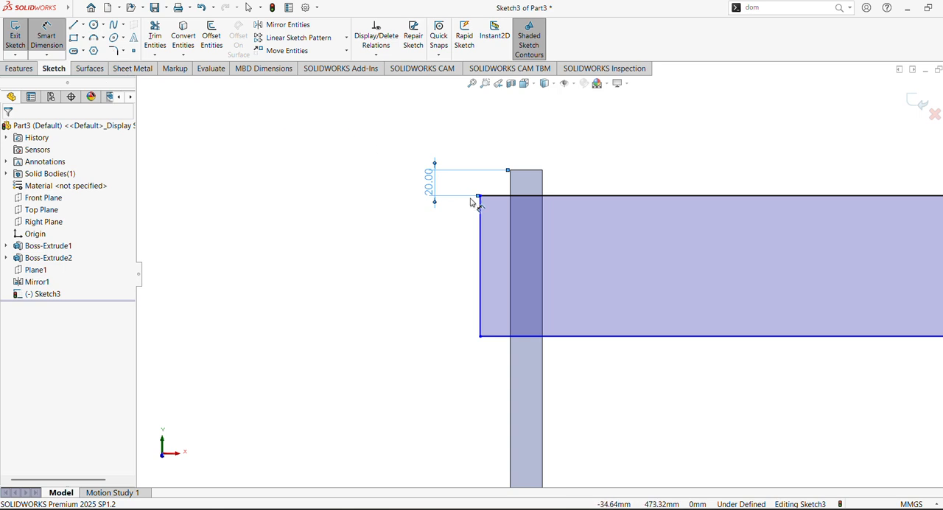
{"action": "left_click", "coordinate": [510, 184]}
{"action": "left_click", "coordinate": [482, 221]}
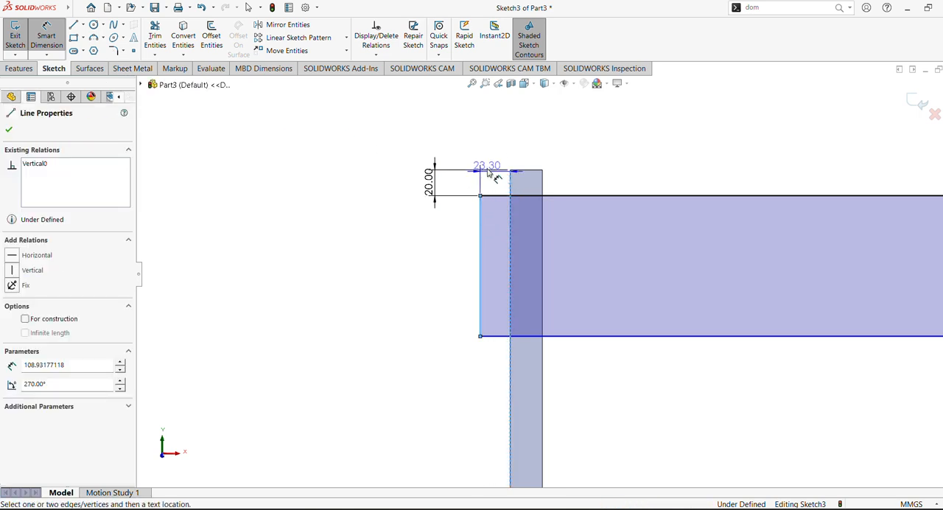
{"action": "left_click", "coordinate": [493, 149]}
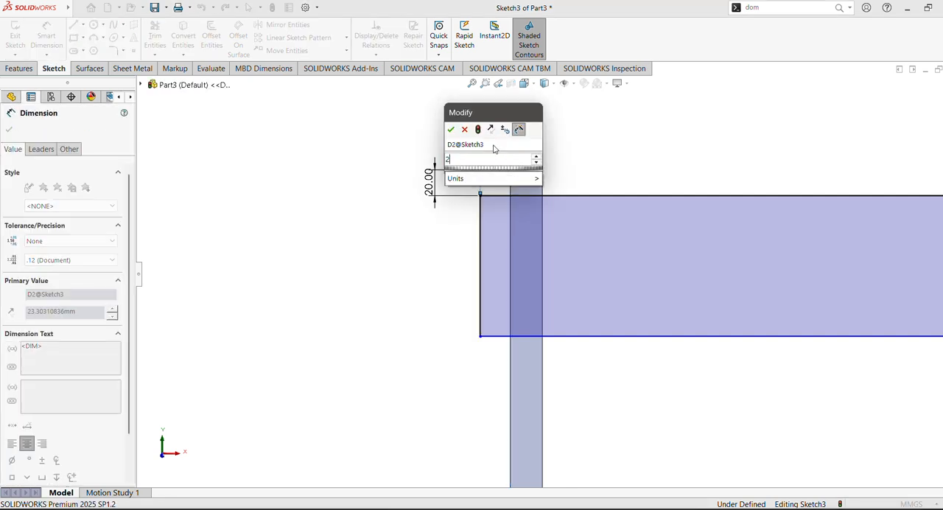
{"action": "type", "text": "20"}
{"action": "key", "text": "Return"}
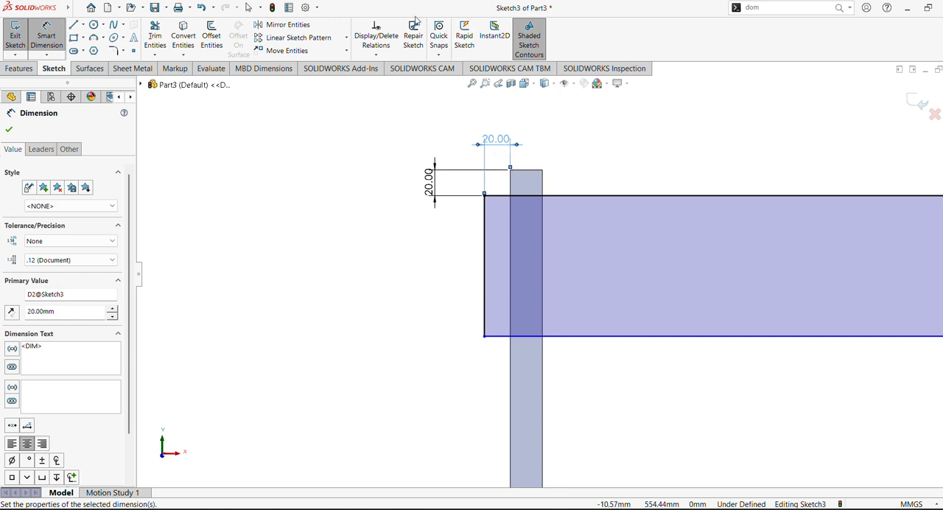
- Set the rectangle's height to 165 mm
{"action": "left_click", "coordinate": [481, 258]}
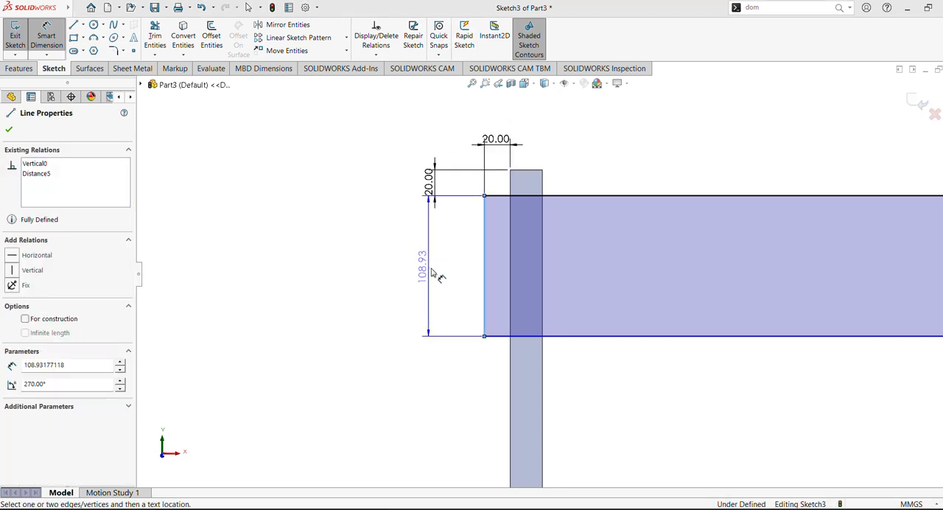
{"action": "left_click", "coordinate": [433, 273]}
{"action": "type", "text": "165"}
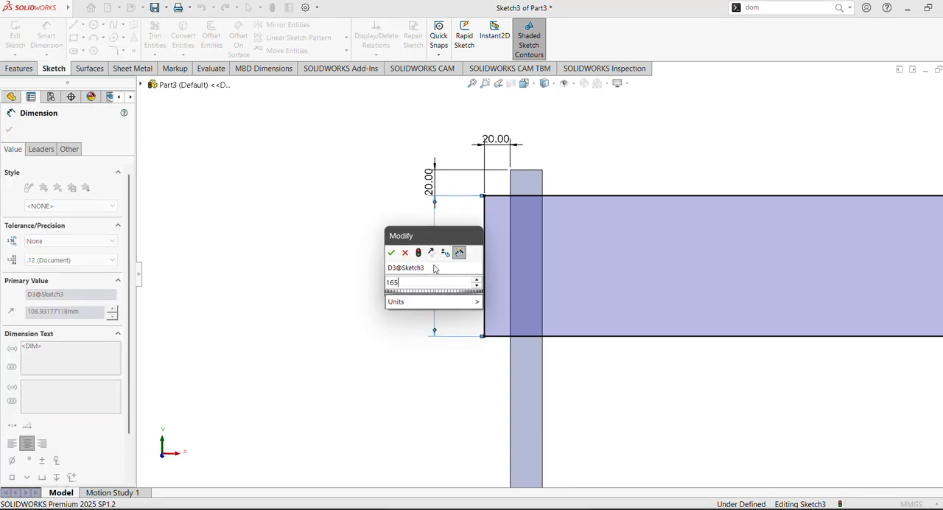
{"action": "key", "text": "Return"}
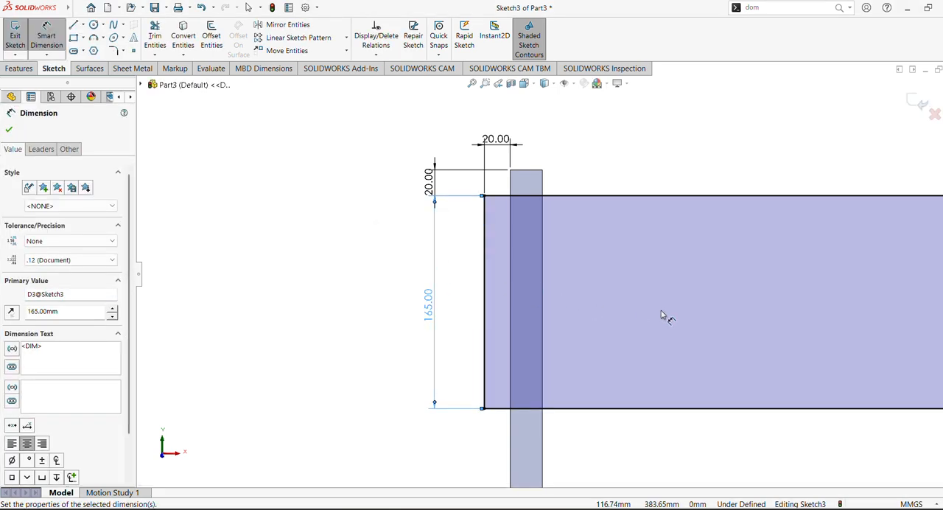
- Dimension the rectangle's right edge 20 mm outside the outer edge of the right upright
{"action": "scroll", "coordinate": [661, 312], "scroll_direction": "up", "scroll_amount": 4}
{"action": "mouse_move", "coordinate": [667, 334]}
{"action": "middle_mouse_down", "text": "ctrl"}
{"action": "mouse_move", "coordinate": [489, 339]}
{"action": "mouse_move", "coordinate": [2, 316]}
{"action": "mouse_move", "coordinate": [0, 295]}
{"action": "middle_mouse_up", "text": "ctrl"}
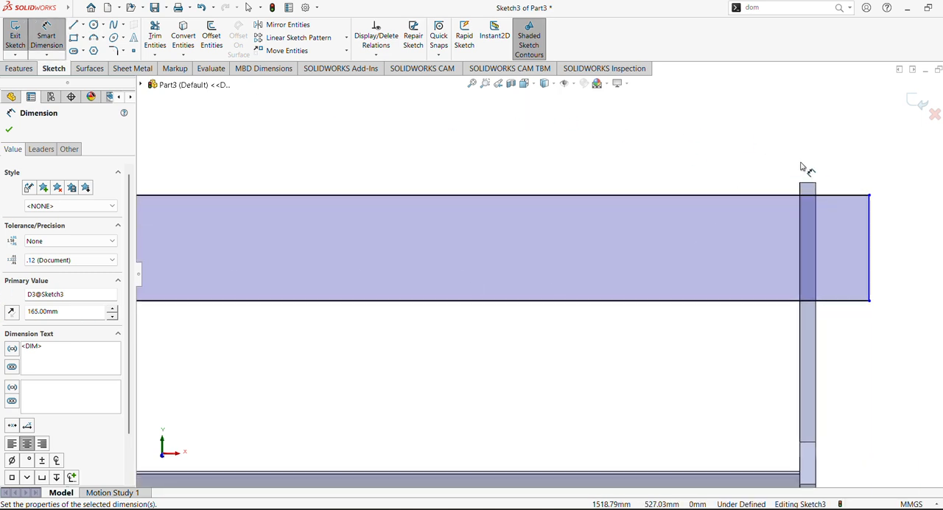
{"action": "left_click", "coordinate": [817, 194]}
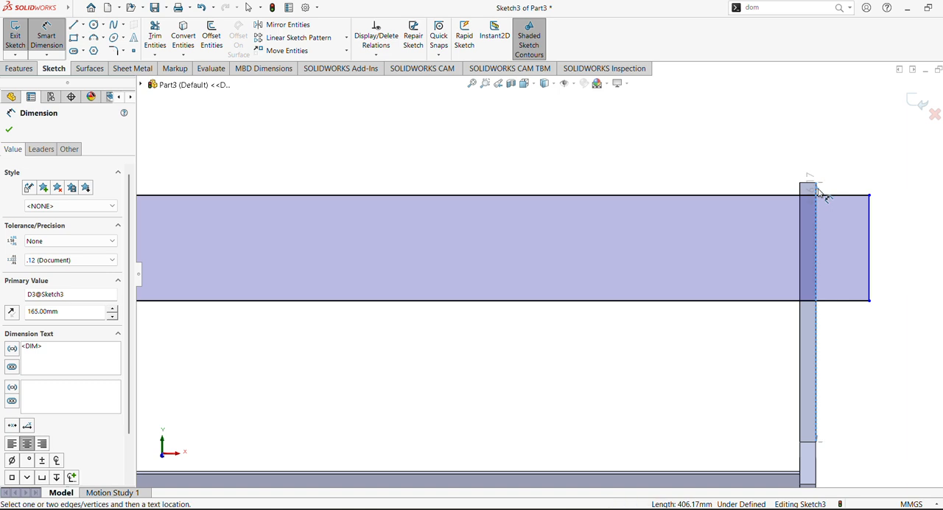
{"action": "left_click", "coordinate": [870, 218]}
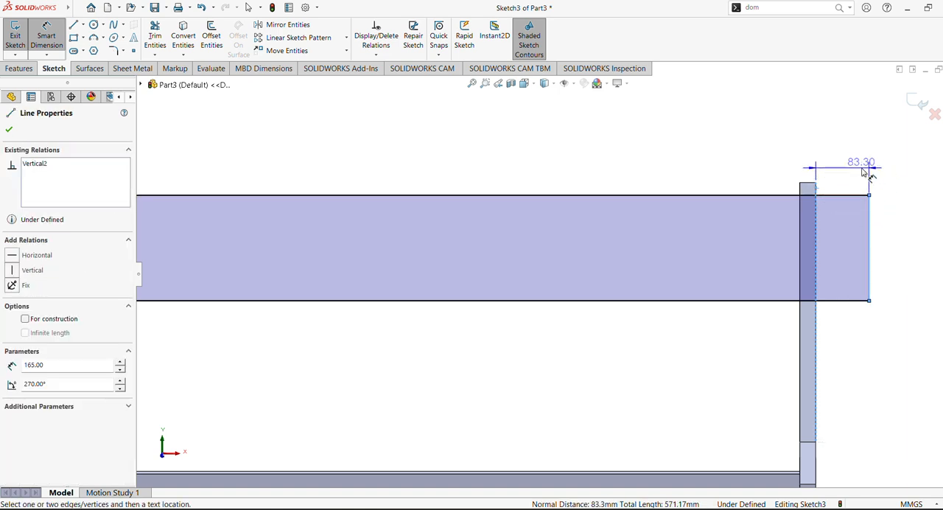
{"action": "left_click", "coordinate": [852, 170]}
{"action": "type", "text": "20"}
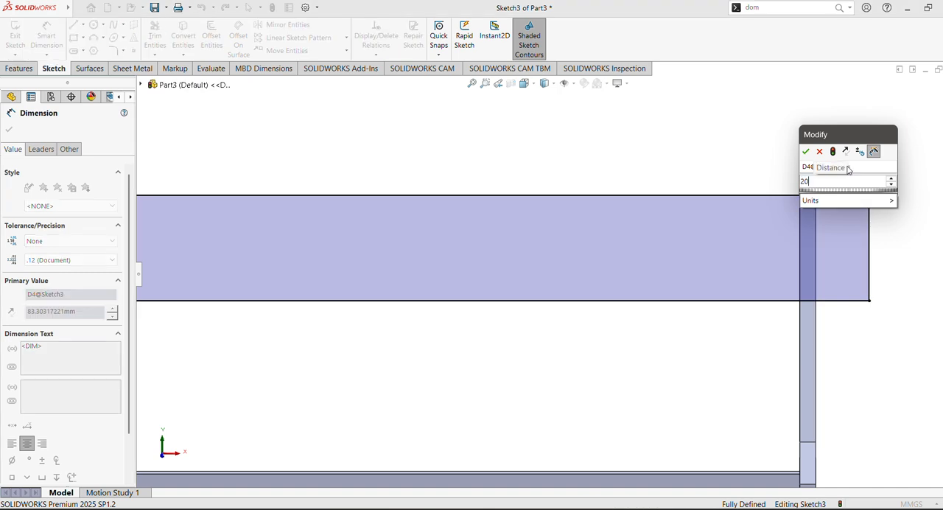
{"action": "key", "text": "Return"}
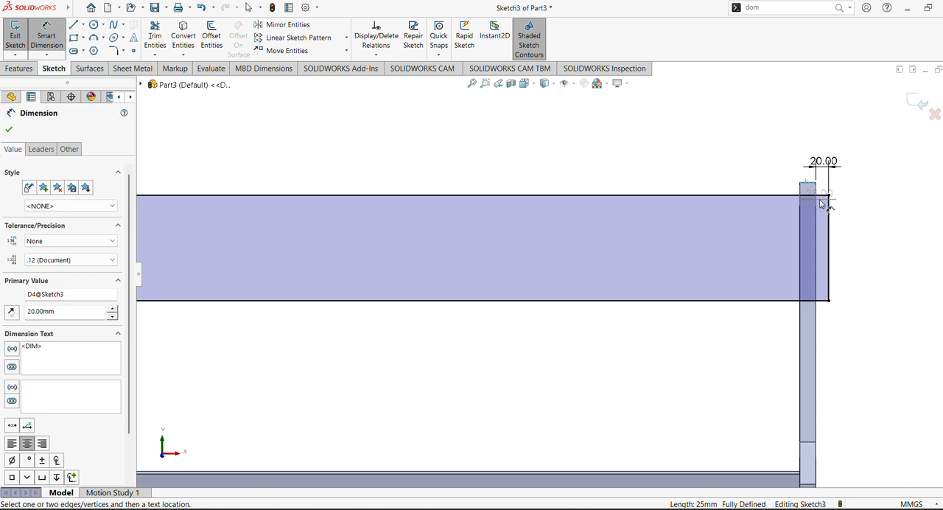
- Add a driven reference dimension from the right upright's top to the rectangle's top edge
{"action": "left_click", "coordinate": [824, 196]}
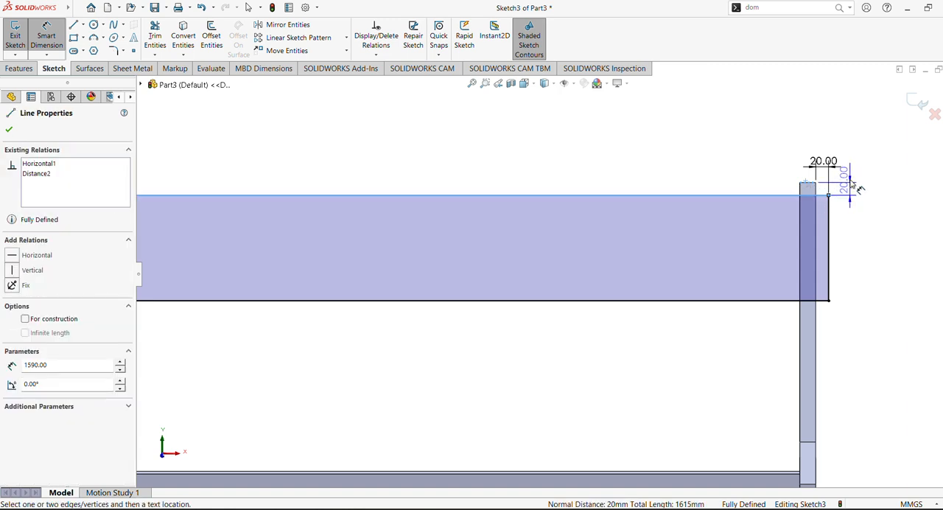
{"action": "left_click", "coordinate": [864, 194]}
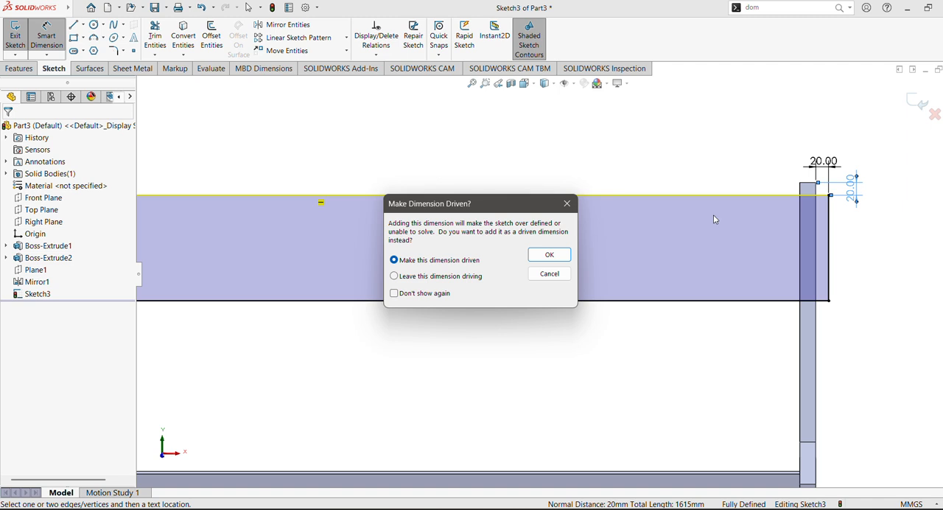
{"action": "left_click", "coordinate": [549, 254]}
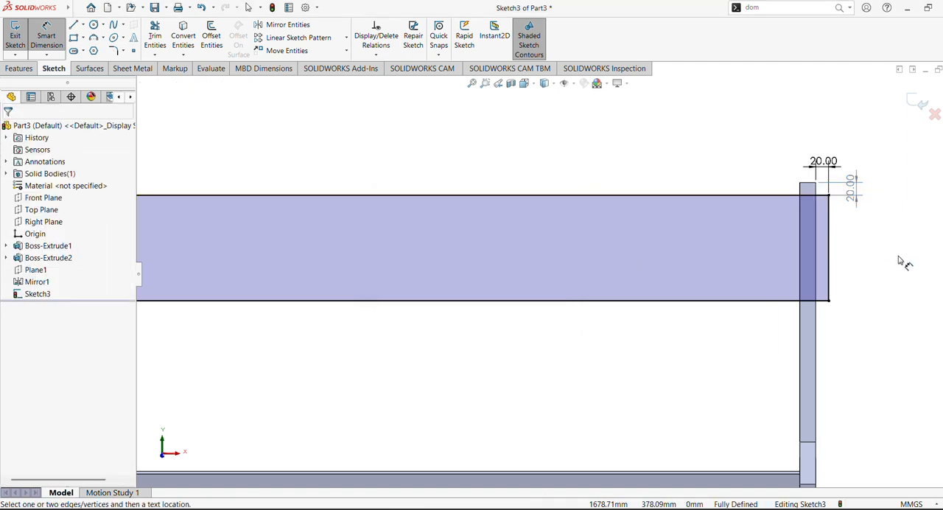
- Sketch a second corner rectangle below the first, spanning both uprights with its ends aligned to the first rectangle's ends
{"action": "key", "text": "f"}
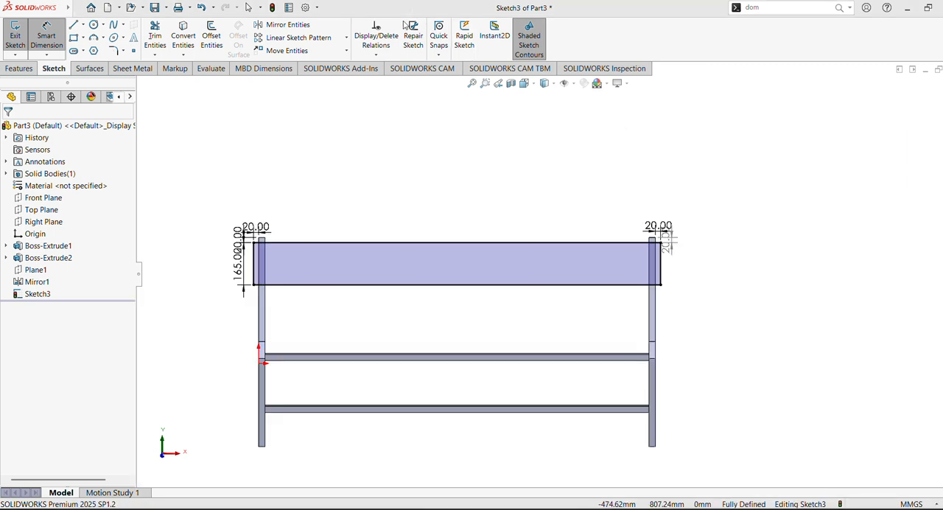
{"action": "left_click", "coordinate": [73, 37]}
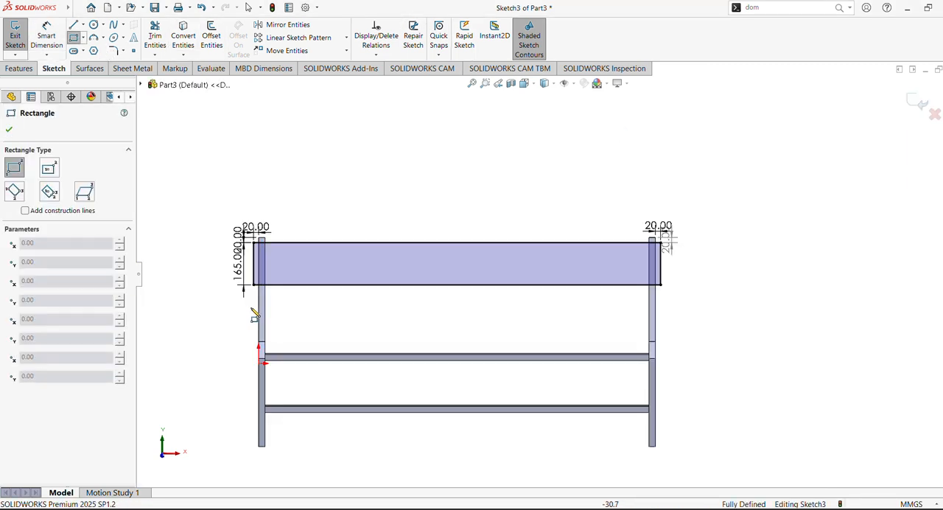
{"action": "left_click", "coordinate": [253, 300]}
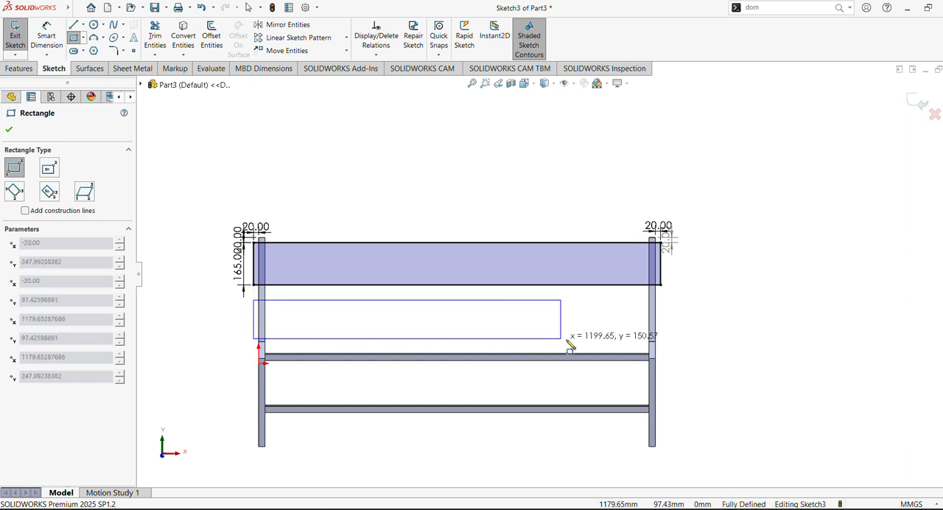
{"action": "left_click", "coordinate": [661, 340]}
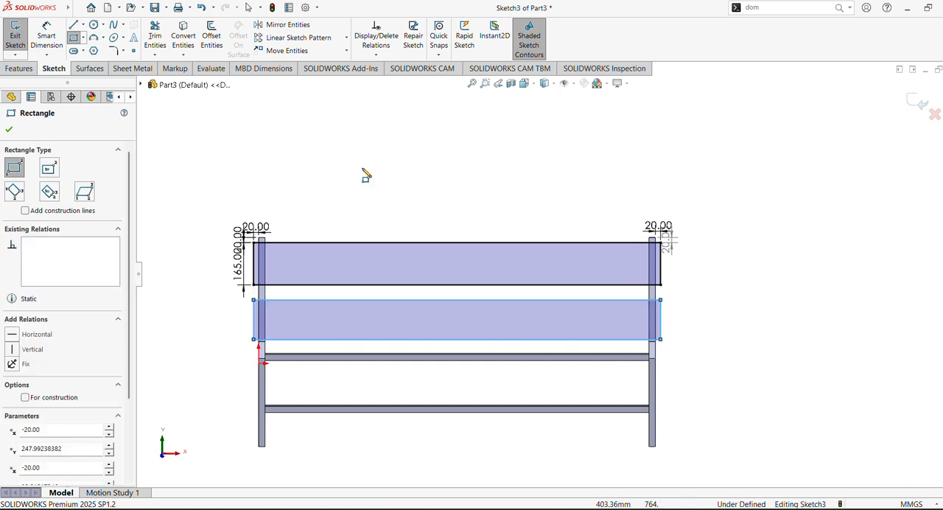
{"action": "left_click", "coordinate": [9, 130]}
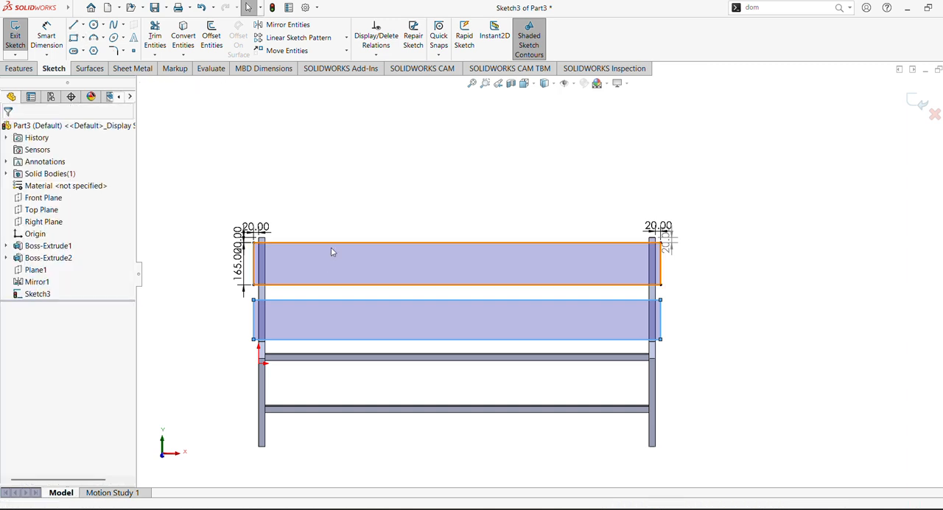
- Dimension the vertical gap between the upper and lower backrest rectangles to 20 mm
{"action": "scroll", "coordinate": [331, 247], "scroll_direction": "down", "scroll_amount": 3}
{"action": "left_click", "coordinate": [46, 38]}
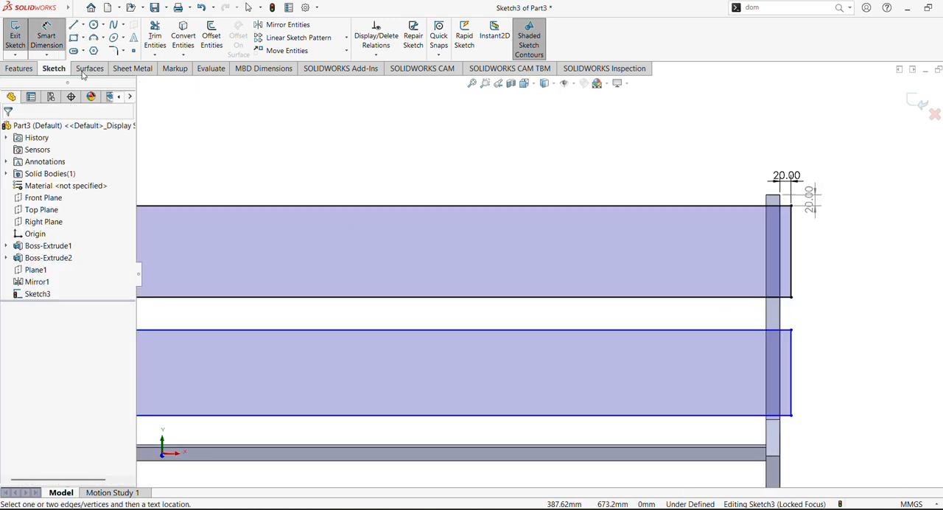
{"action": "left_click", "coordinate": [783, 317]}
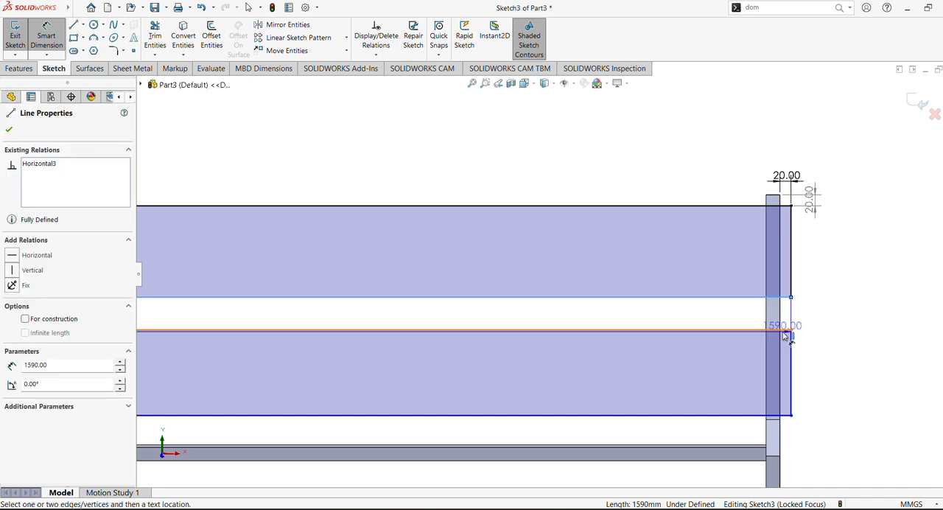
{"action": "left_click", "coordinate": [785, 329]}
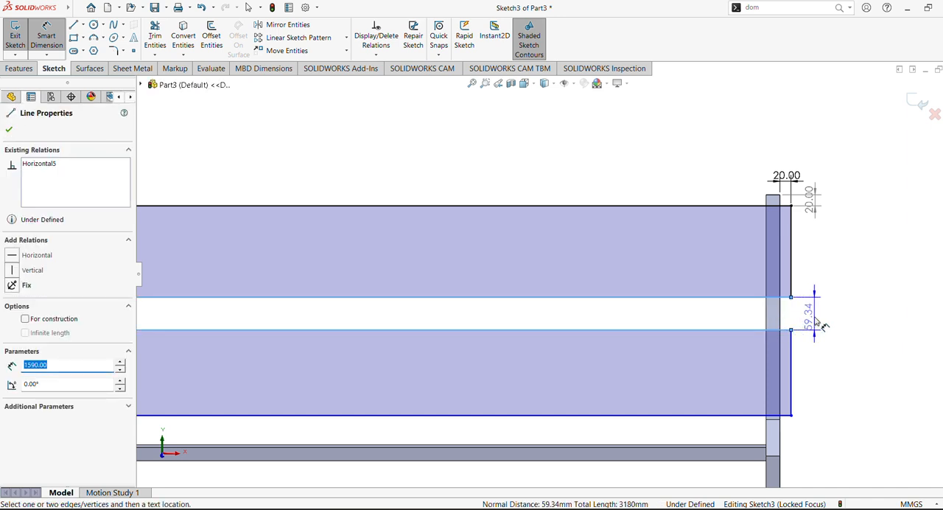
{"action": "left_click", "coordinate": [818, 322]}
{"action": "type", "text": "20"}
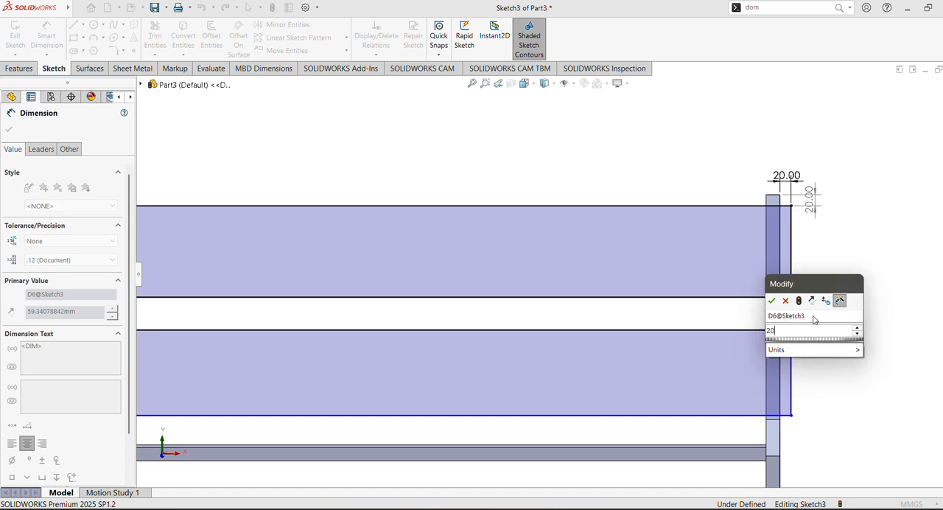
{"action": "key", "text": "Return"}
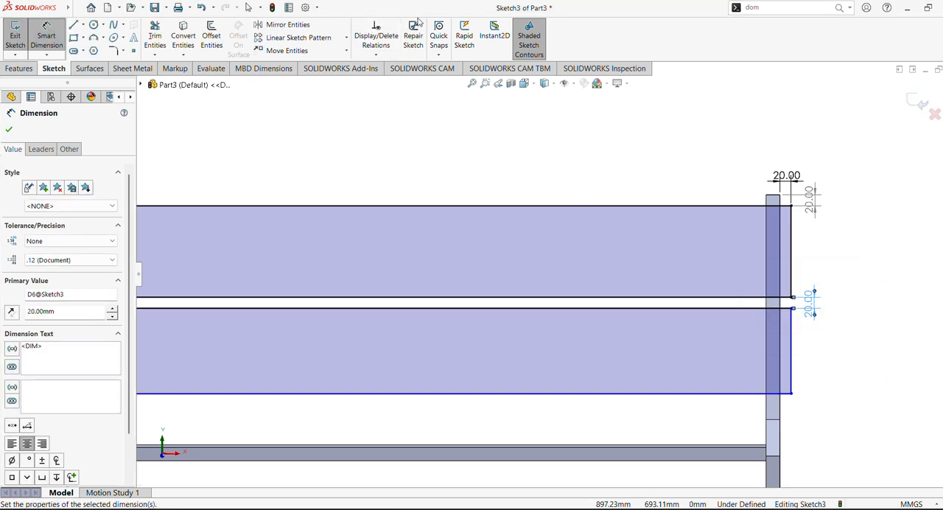
{"action": "scroll", "coordinate": [850, 327], "scroll_direction": "down", "scroll_amount": 2}
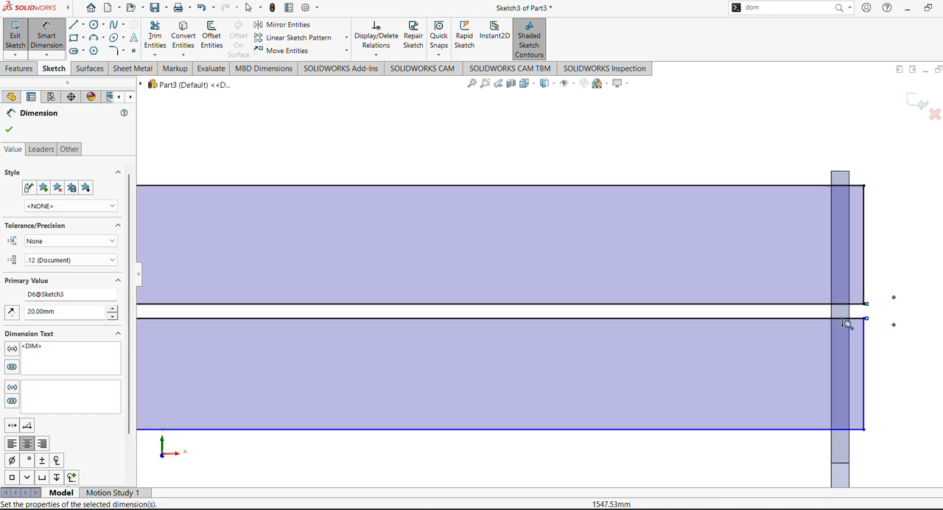
{"action": "scroll", "coordinate": [848, 326], "scroll_direction": "up", "scroll_amount": 3}
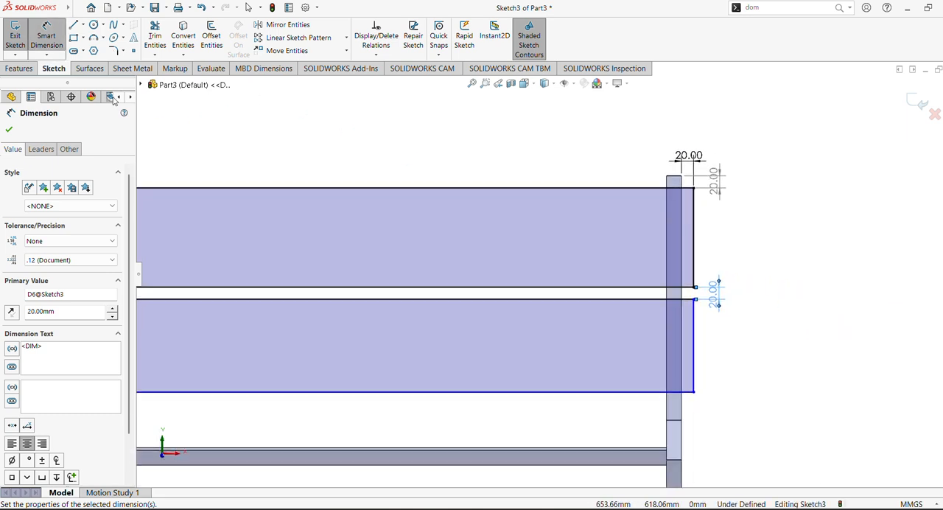
{"action": "left_click", "coordinate": [9, 128]}
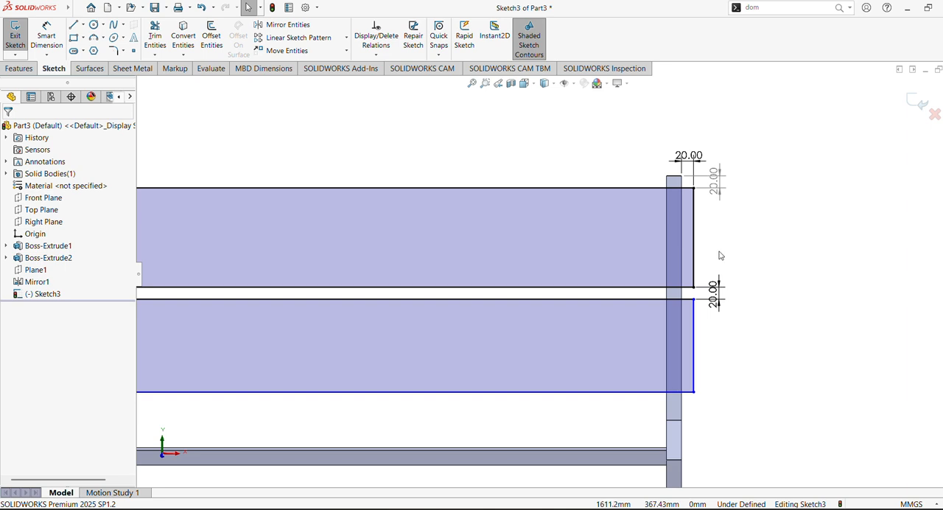
- Make the right edges of the two backrest rectangles equal and collinear
{"action": "left_click", "coordinate": [695, 240]}
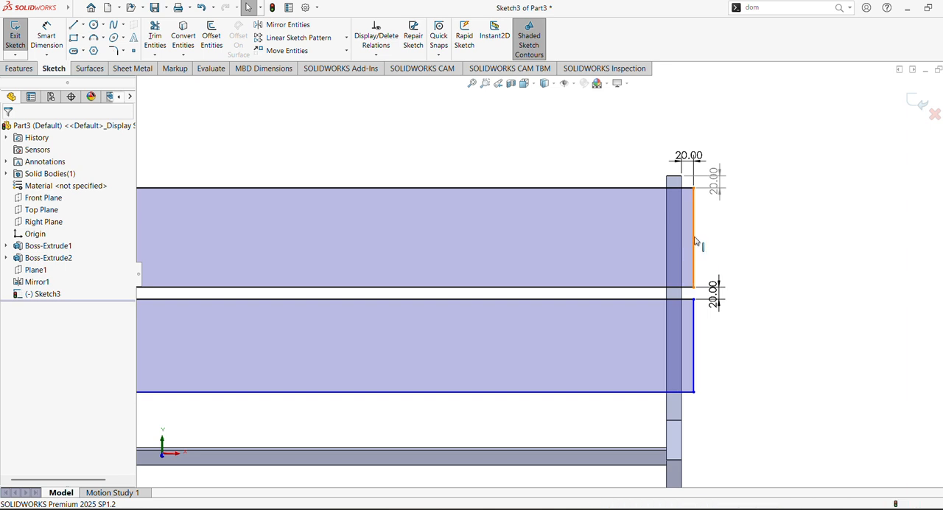
{"action": "left_click", "coordinate": [695, 335], "text": "ctrl"}
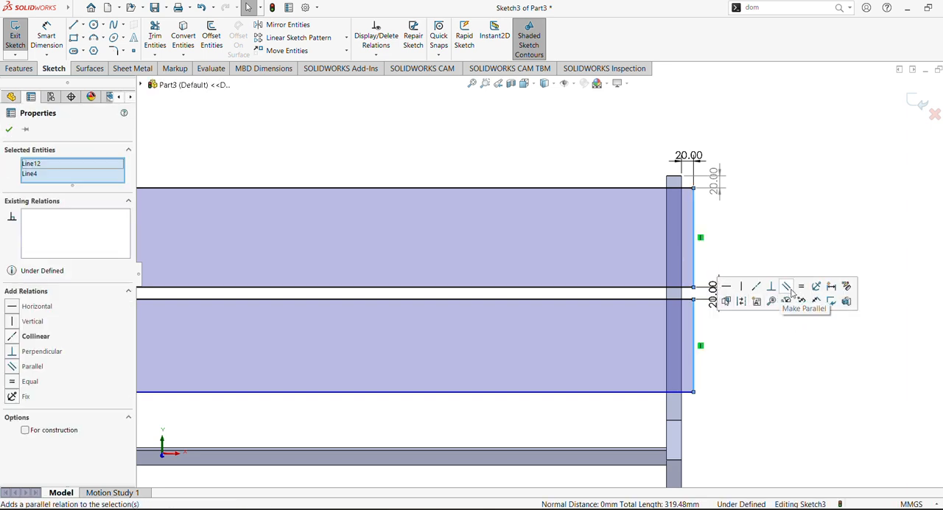
{"action": "left_click", "coordinate": [801, 289]}
{"action": "left_click", "coordinate": [756, 287]}
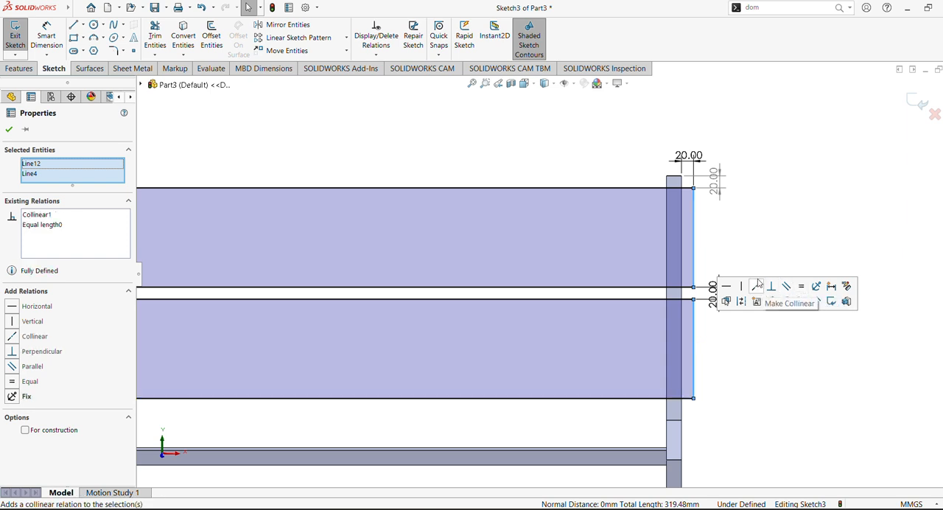
{"action": "left_click", "coordinate": [782, 240]}
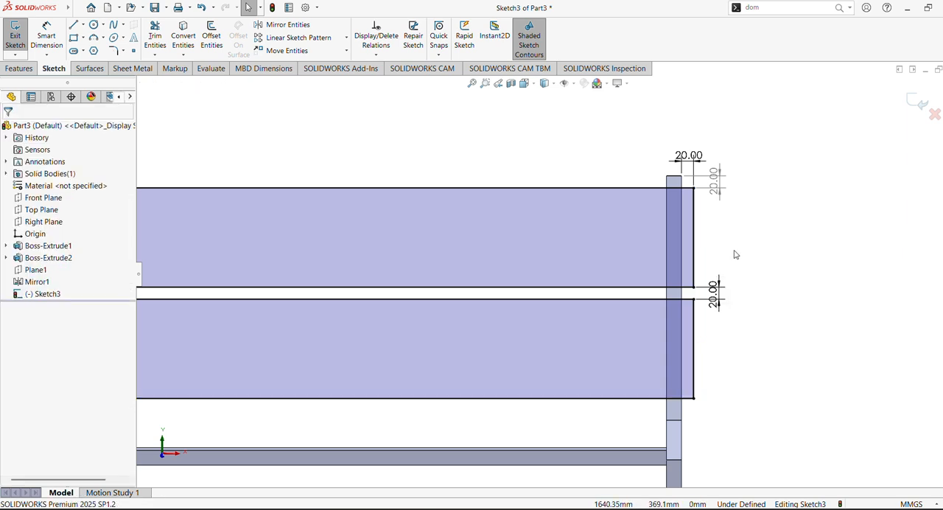
- Make the left edges of the two backrest rectangles equal and collinear
{"action": "scroll", "coordinate": [485, 265], "scroll_direction": "up", "scroll_amount": 4}
{"action": "scroll", "coordinate": [454, 288], "scroll_direction": "up", "scroll_amount": 1}
{"action": "scroll", "coordinate": [452, 288], "scroll_direction": "down", "scroll_amount": 1}
{"action": "scroll", "coordinate": [453, 286], "scroll_direction": "up", "scroll_amount": 3}
{"action": "scroll", "coordinate": [456, 280], "scroll_direction": "down", "scroll_amount": 3}
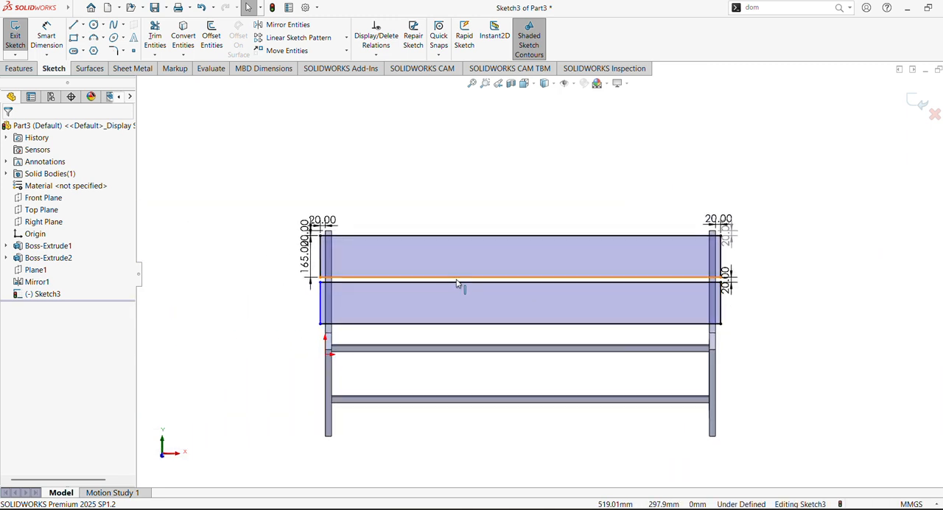
{"action": "scroll", "coordinate": [456, 284], "scroll_direction": "down", "scroll_amount": 6}
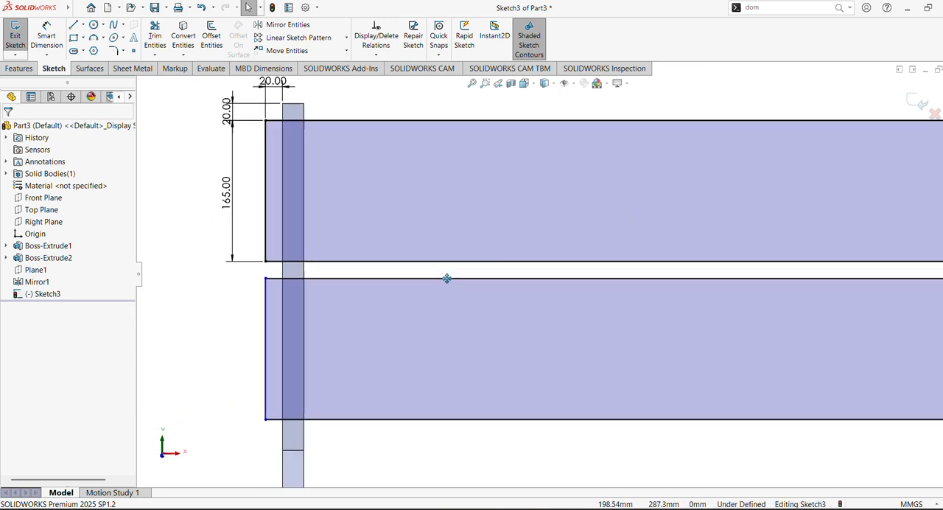
{"action": "middle_click_drag", "start_coordinate": [446, 279], "coordinate": [456, 279], "text": "ctrl"}
{"action": "left_click", "coordinate": [275, 331]}
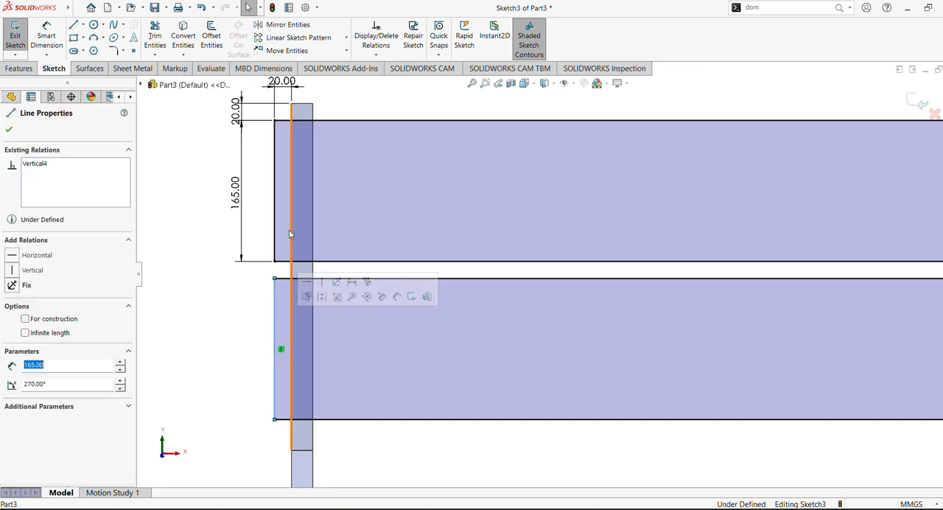
{"action": "left_click", "coordinate": [275, 214], "text": "ctrl"}
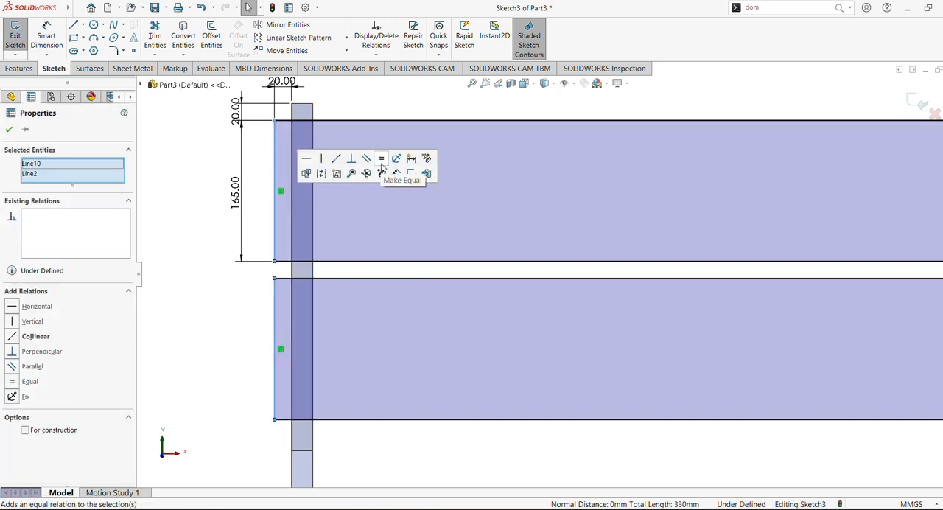
{"action": "left_click", "coordinate": [381, 158]}
{"action": "left_click", "coordinate": [336, 158]}
{"action": "left_click", "coordinate": [191, 300]}
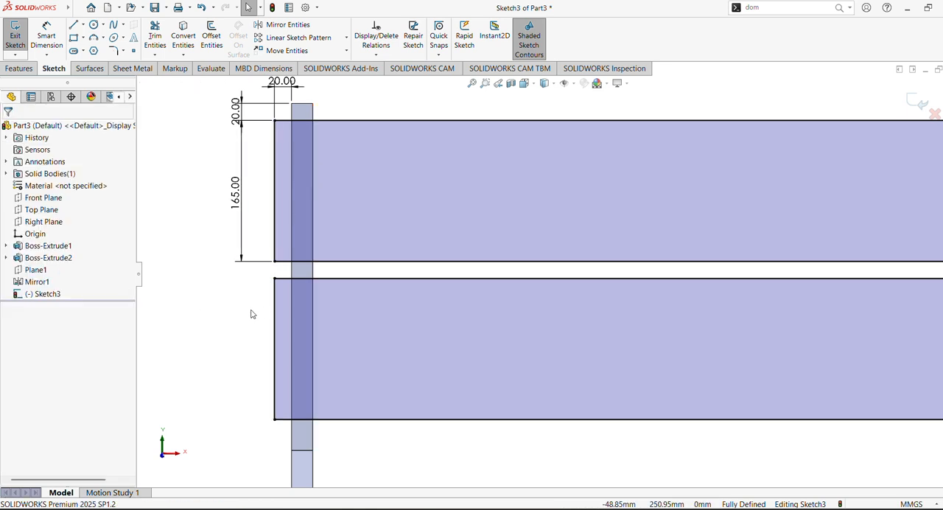
- Extrude both backrest rectangles 25 mm as a blind boss merged with the bench frame
{"action": "middle_click_drag", "start_coordinate": [266, 310], "coordinate": [275, 350], "text": "shift"}
{"action": "middle_click_drag", "start_coordinate": [470, 344], "coordinate": [440, 339], "text": "ctrl"}
{"action": "scroll", "coordinate": [374, 310], "scroll_direction": "up", "scroll_amount": 2}
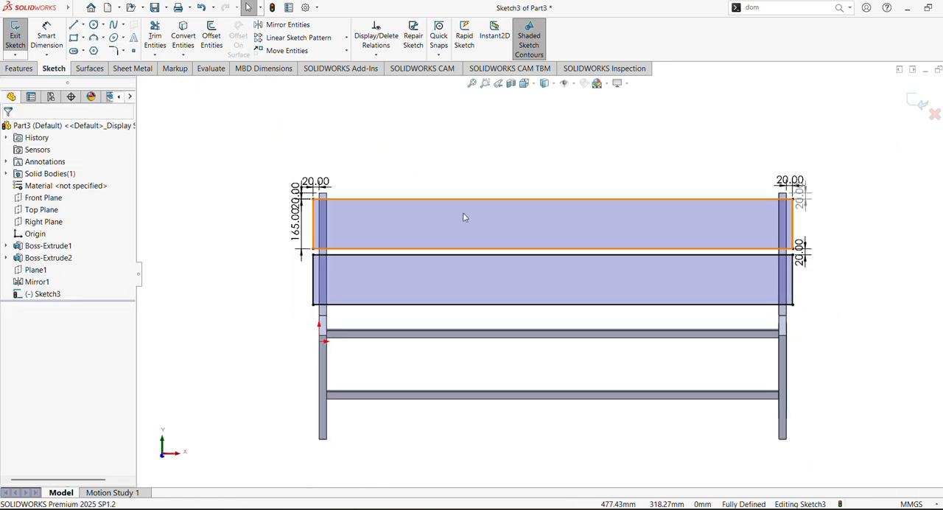
{"action": "left_click", "coordinate": [7, 70]}
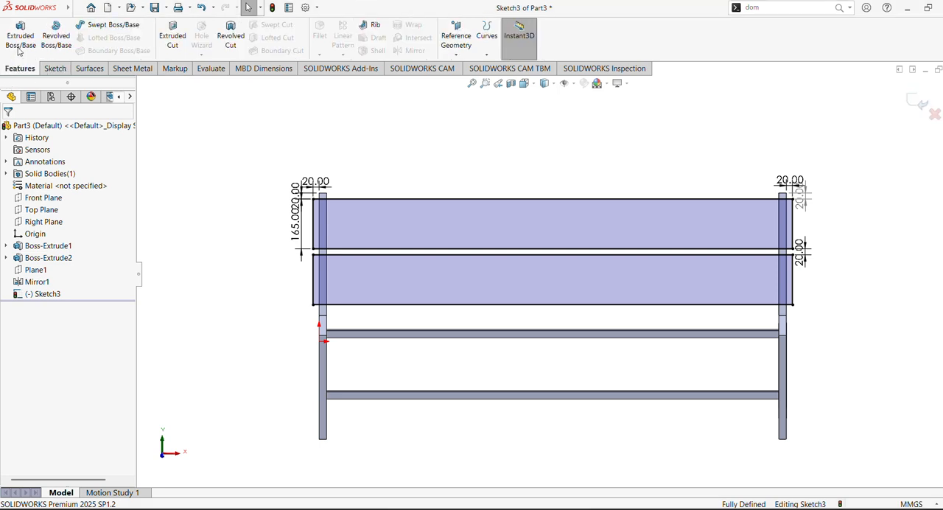
{"action": "left_click", "coordinate": [21, 37]}
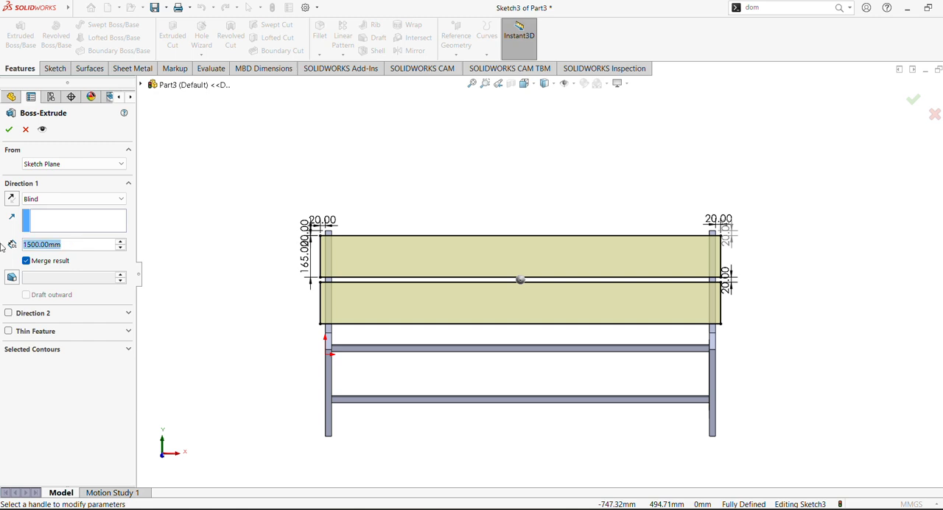
{"action": "type", "text": "25"}
{"action": "key", "text": "Return"}
{"action": "middle_click_drag", "start_coordinate": [331, 206], "coordinate": [418, 228]}
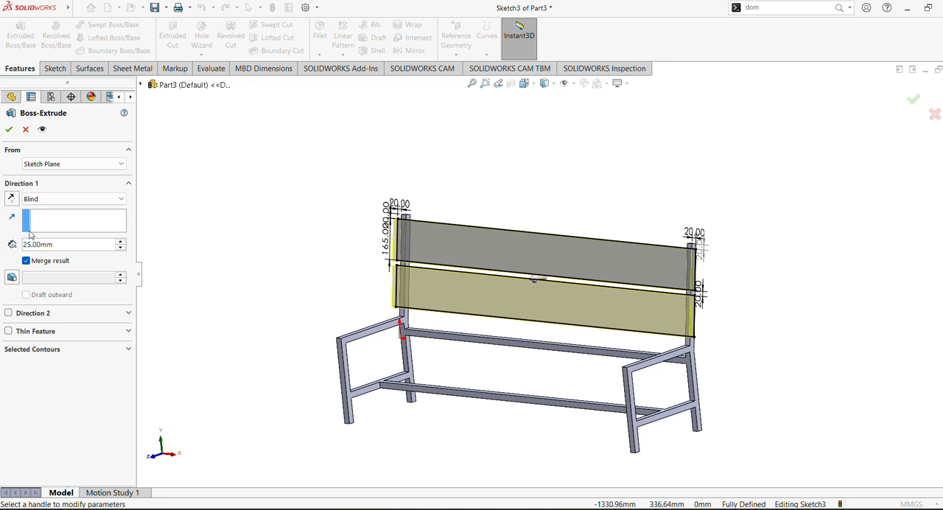
{"action": "left_click", "coordinate": [8, 130]}
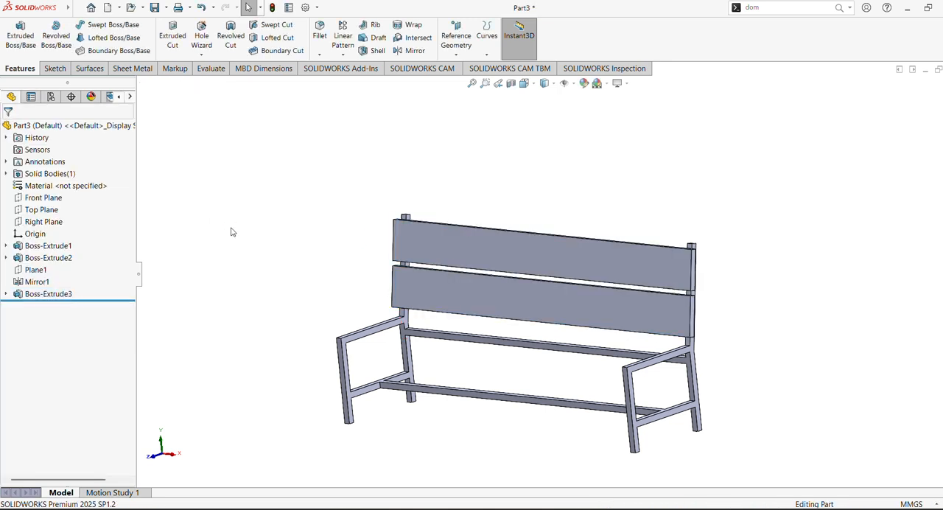
- Start a new sketch on the top face of the left side frame's horizontal rail
{"action": "middle_click_drag", "start_coordinate": [273, 248], "coordinate": [342, 225]}
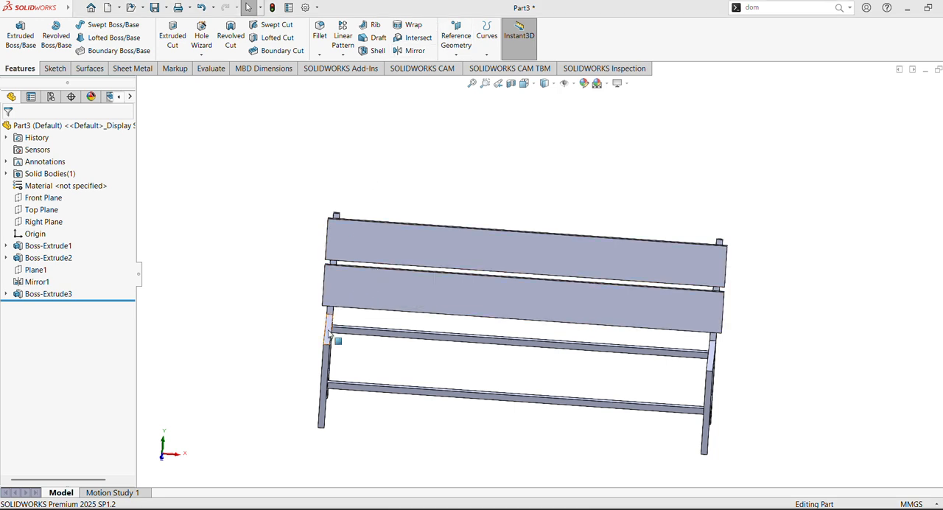
{"action": "scroll", "coordinate": [406, 317], "scroll_direction": "down", "scroll_amount": 3}
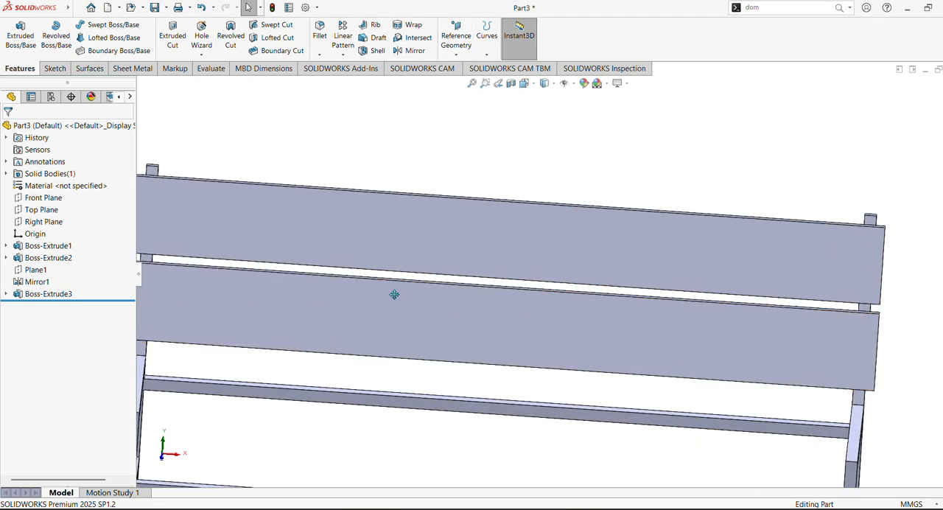
{"action": "scroll", "coordinate": [470, 233], "scroll_direction": "up", "scroll_amount": 5}
{"action": "middle_click_drag", "start_coordinate": [473, 268], "coordinate": [471, 350]}
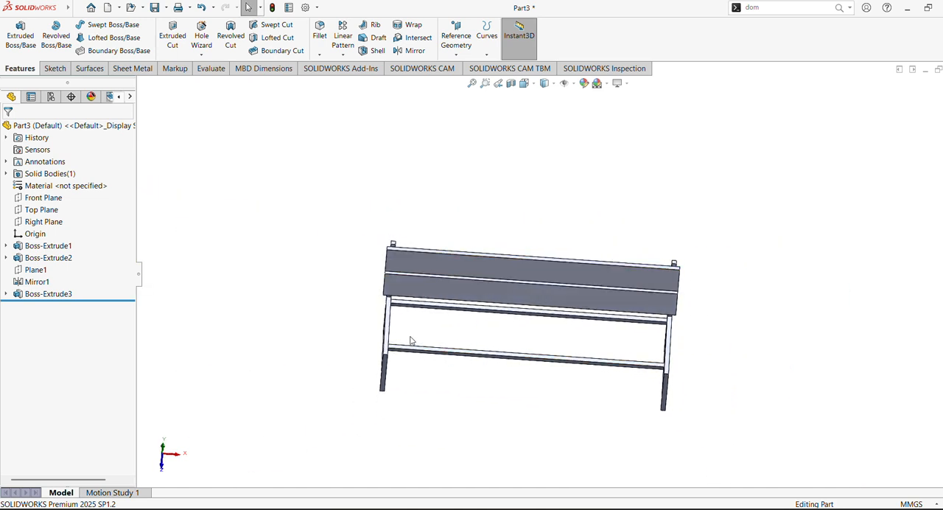
{"action": "left_click", "coordinate": [389, 330]}
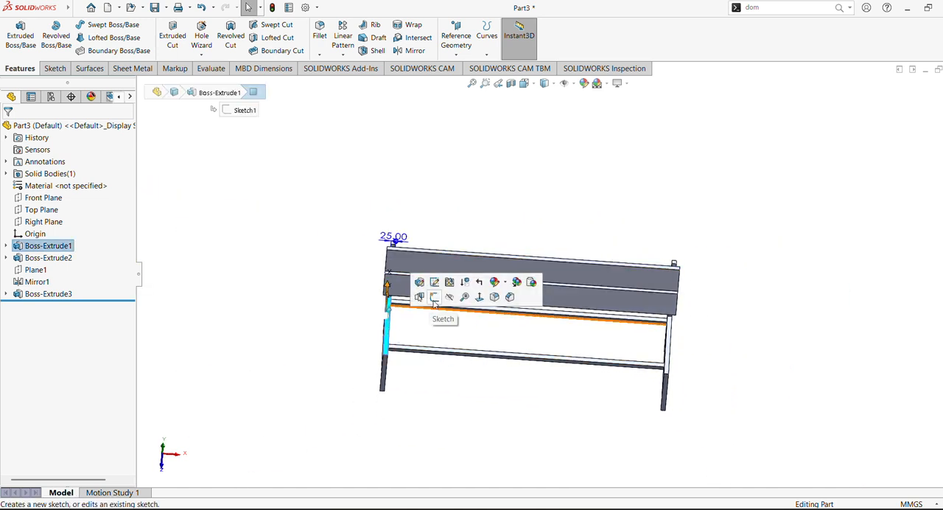
{"action": "left_click", "coordinate": [434, 298]}
- Sketch a corner rectangle about 1611 mm by 71 mm across both side rails, overhanging them at each end
{"action": "scroll", "coordinate": [583, 304], "scroll_direction": "down", "scroll_amount": 3}
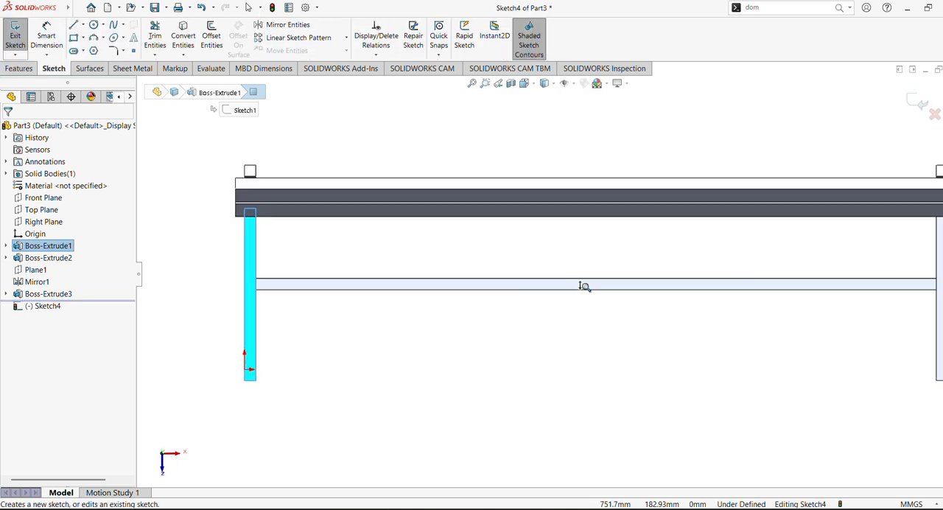
{"action": "scroll", "coordinate": [541, 304], "scroll_direction": "up", "scroll_amount": 2}
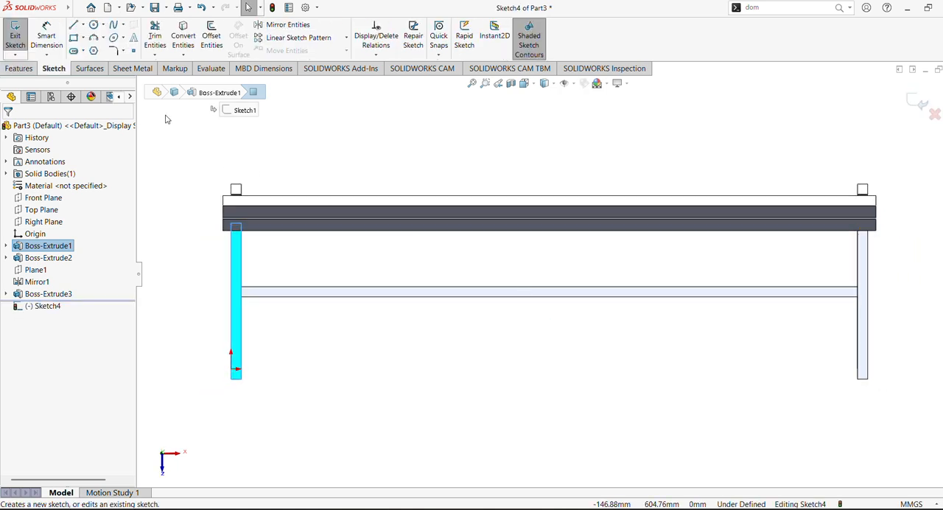
{"action": "left_click", "coordinate": [74, 38]}
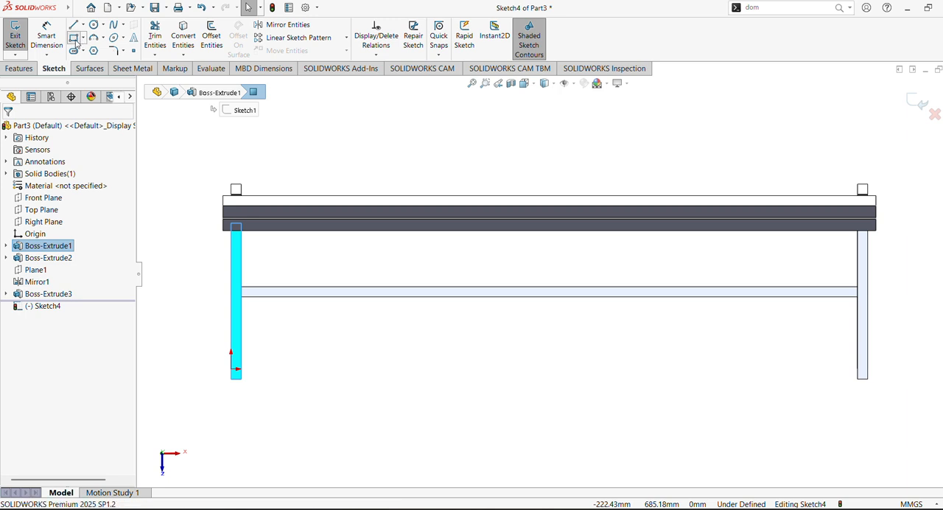
{"action": "left_click", "coordinate": [223, 254]}
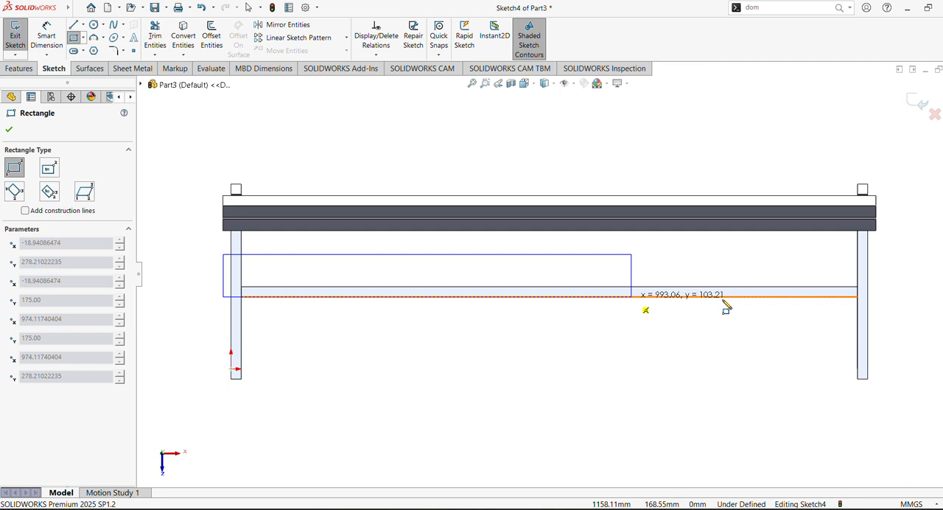
{"action": "left_click", "coordinate": [885, 283]}
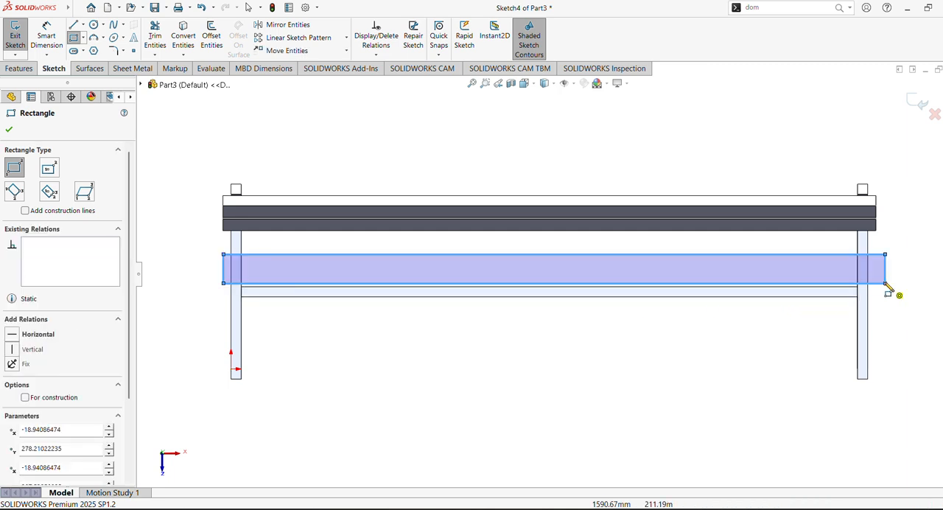
- Dimension the new rectangle's left edge 20 mm outside the outer edge of the left rail
{"action": "left_click", "coordinate": [56, 44]}
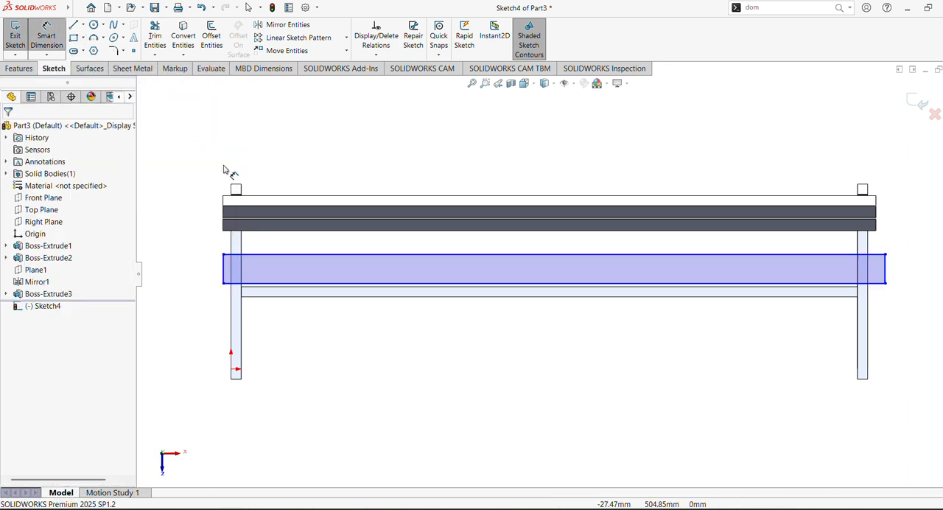
{"action": "left_click", "coordinate": [232, 255]}
{"action": "left_click", "coordinate": [223, 274]}
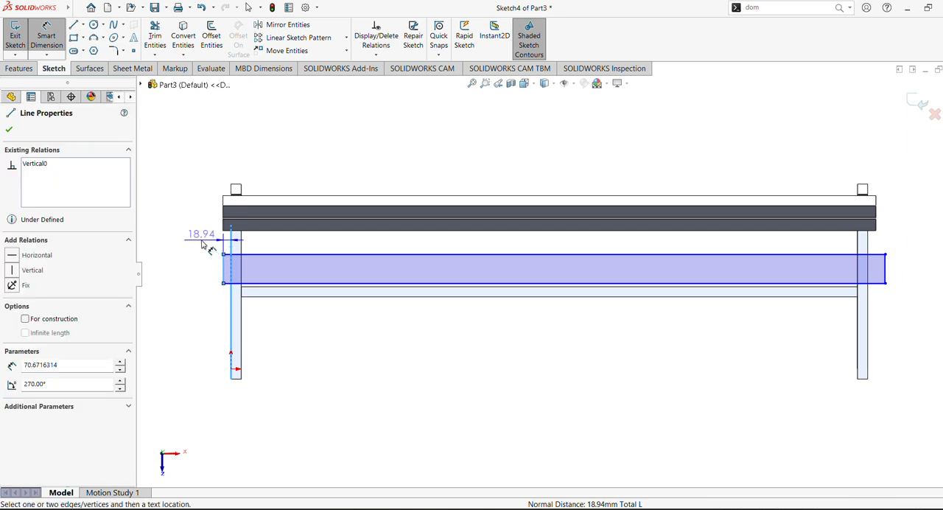
{"action": "left_click", "coordinate": [201, 241]}
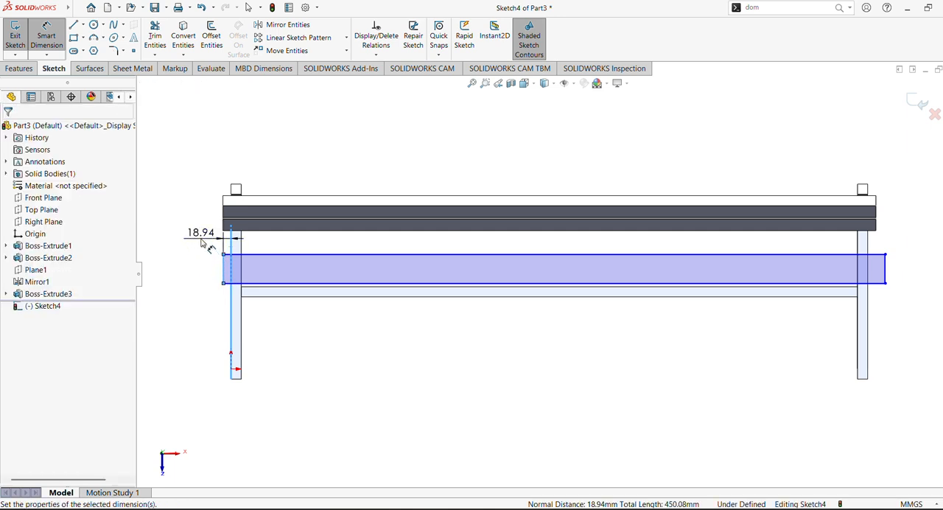
{"action": "type", "text": "20"}
{"action": "key", "text": "Return"}
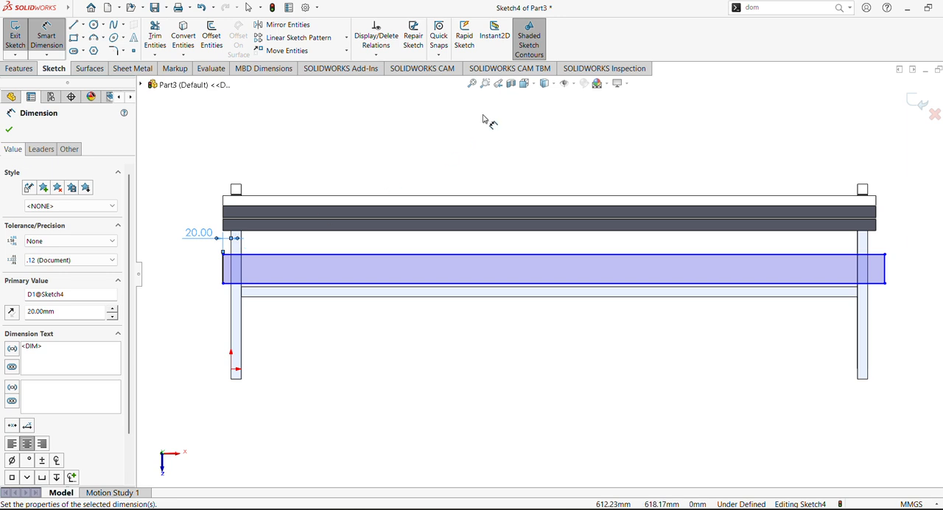
- Dimension the new rectangle's left edge, try a length of 165 mm, and undo that value change
{"action": "scroll", "coordinate": [414, 182], "scroll_direction": "down", "scroll_amount": 4}
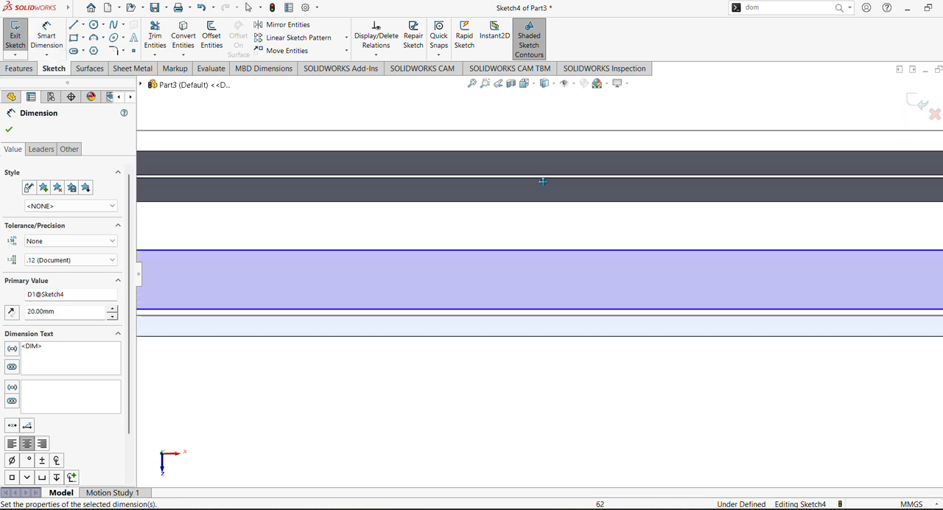
{"action": "scroll", "coordinate": [541, 182], "scroll_direction": "up", "scroll_amount": 2}
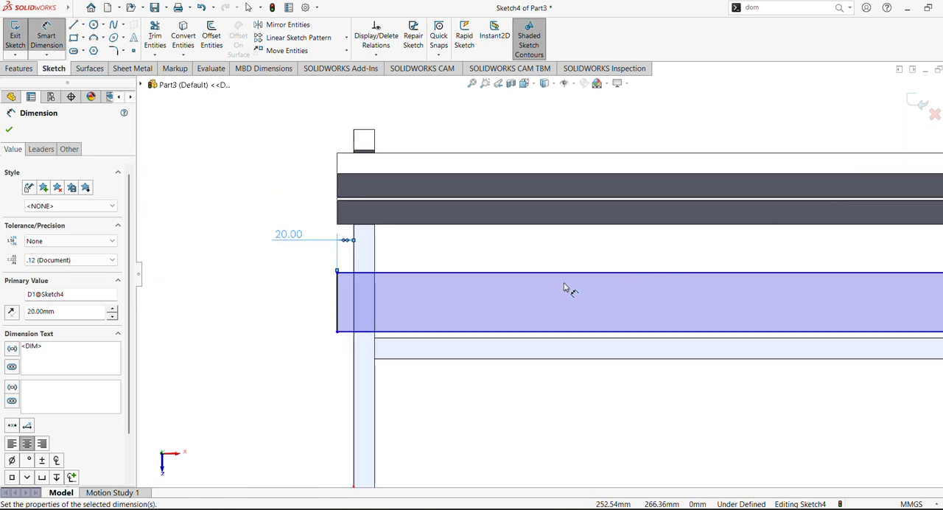
{"action": "left_click", "coordinate": [337, 300]}
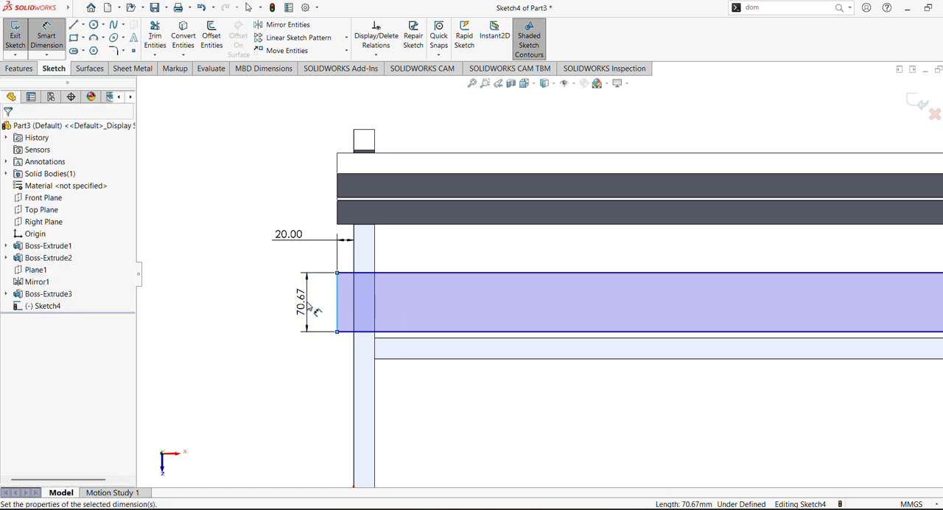
{"action": "left_click", "coordinate": [310, 306]}
{"action": "type", "text": "165"}
{"action": "key", "text": "Return"}
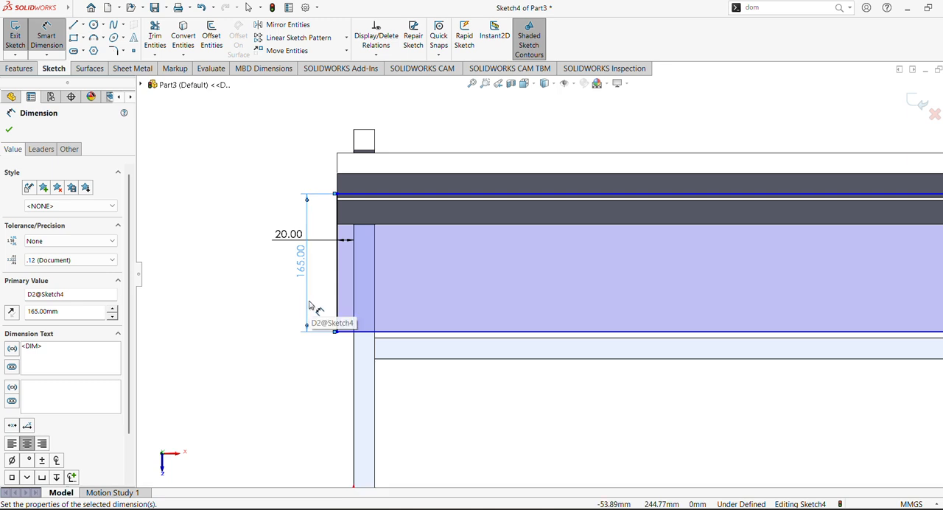
{"action": "key", "text": "ctrl+z"}
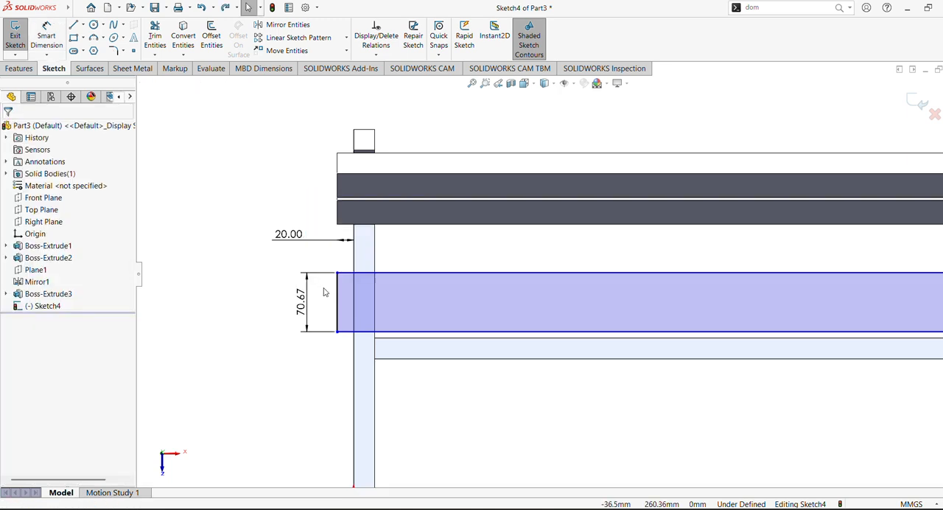
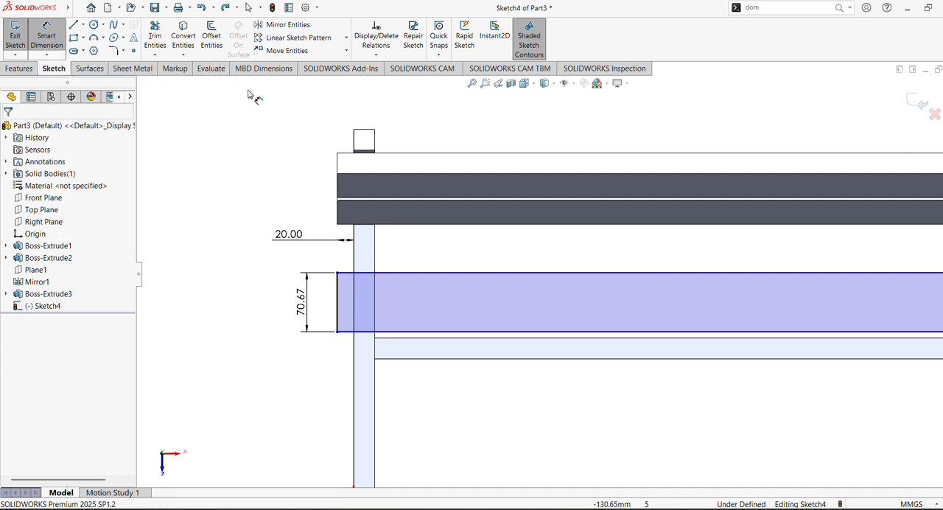
- Dimension the rectangle's upper edge 20 mm from the rear end of the left rail's top face
{"action": "middle_click_drag", "start_coordinate": [361, 242], "coordinate": [393, 235]}
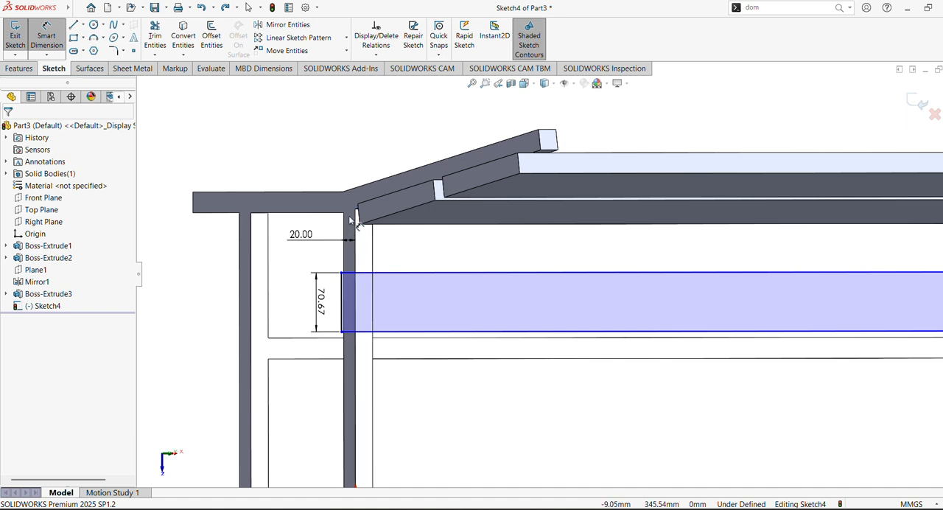
{"action": "left_click", "coordinate": [365, 210]}
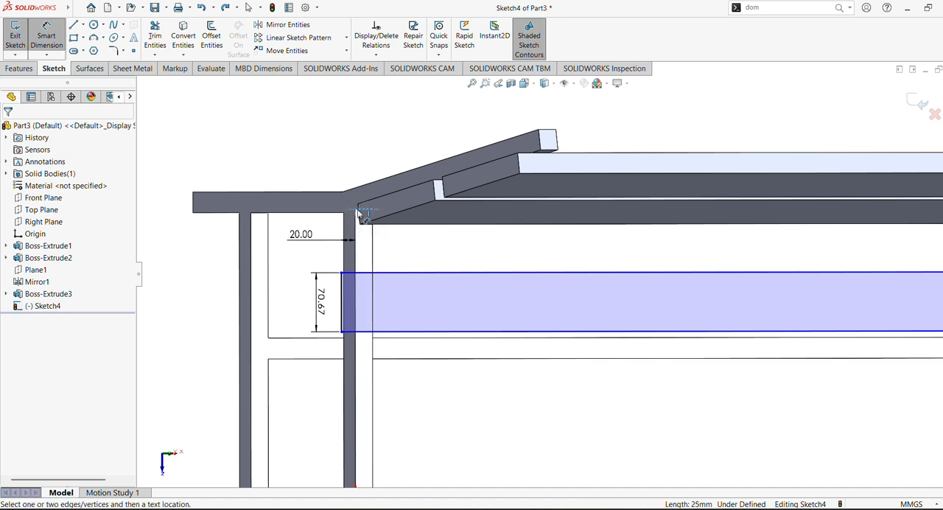
{"action": "left_click", "coordinate": [378, 274]}
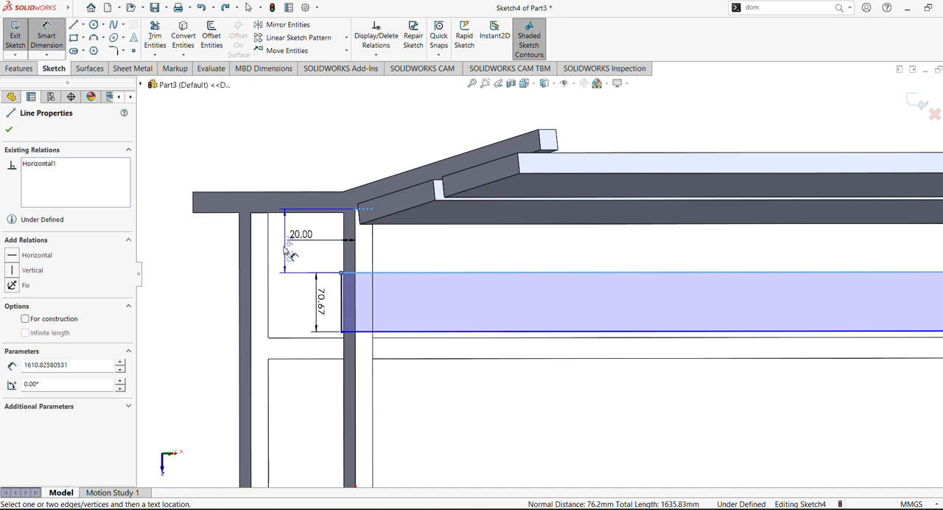
{"action": "left_click", "coordinate": [283, 250]}
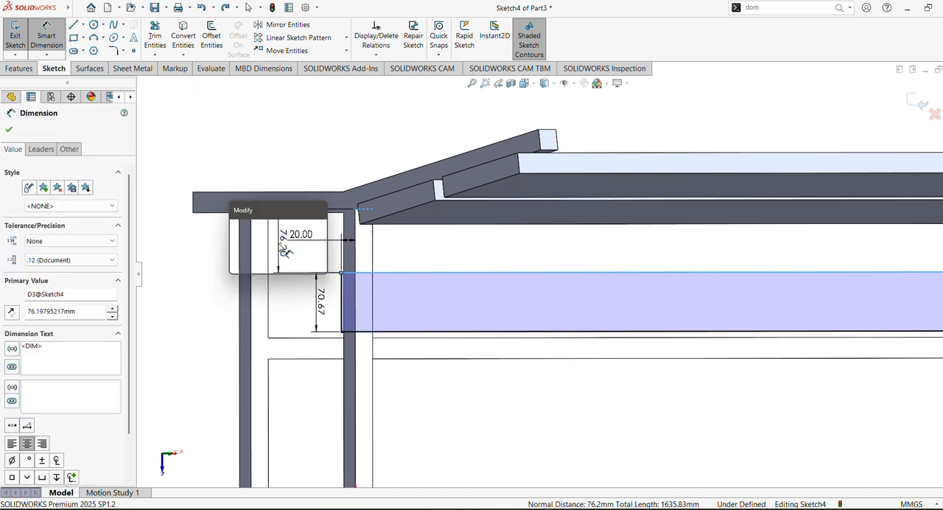
{"action": "type", "text": "20"}
{"action": "key", "text": "Return"}
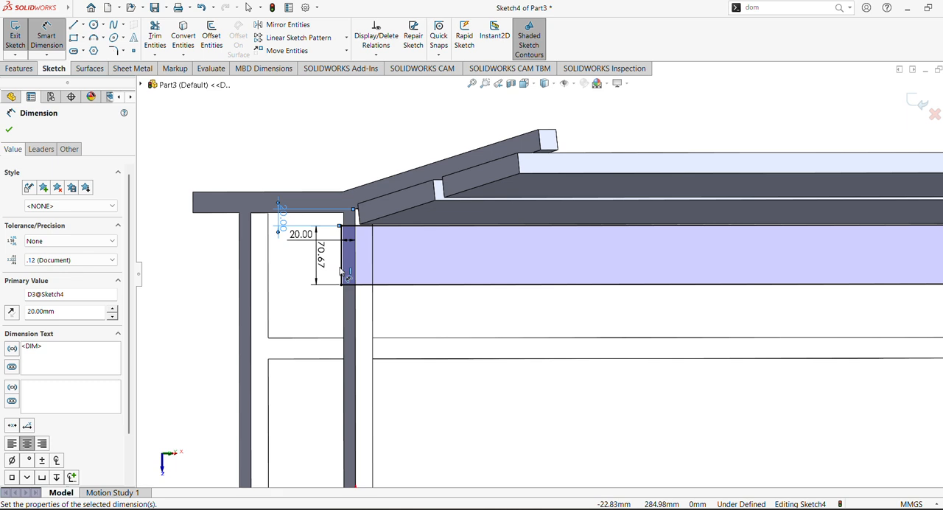
{"action": "left_click", "coordinate": [9, 130]}
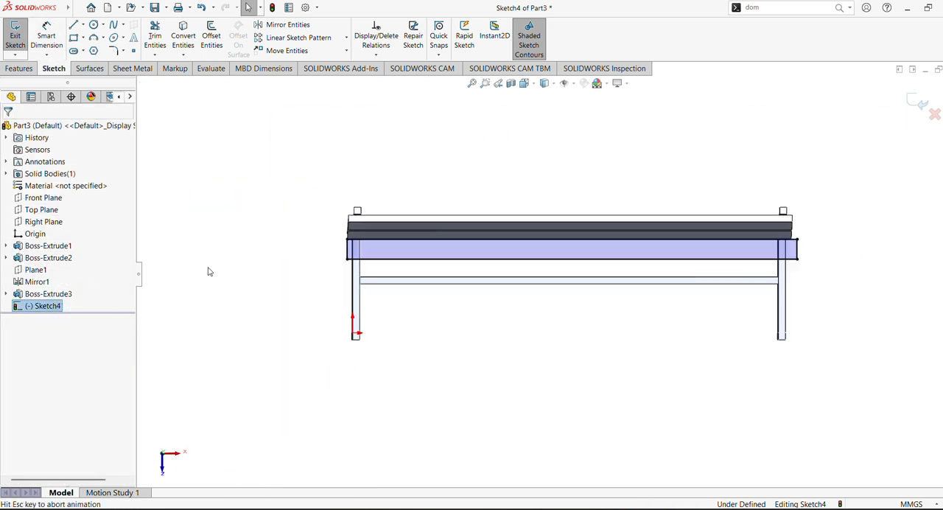
- Set the length of the rectangle's left edge to 165 mm
{"action": "scroll", "coordinate": [422, 273], "scroll_direction": "down", "scroll_amount": 5}
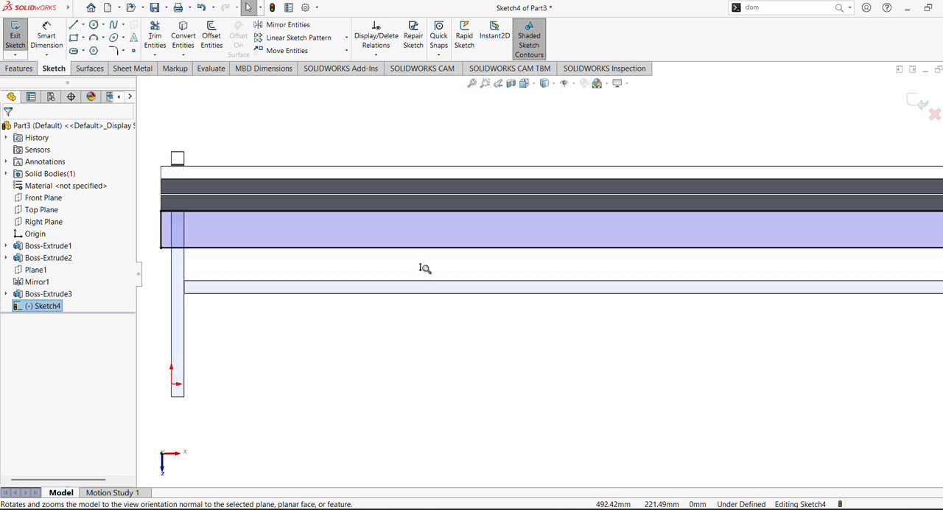
{"action": "middle_click_drag", "start_coordinate": [417, 267], "coordinate": [549, 283], "text": "ctrl"}
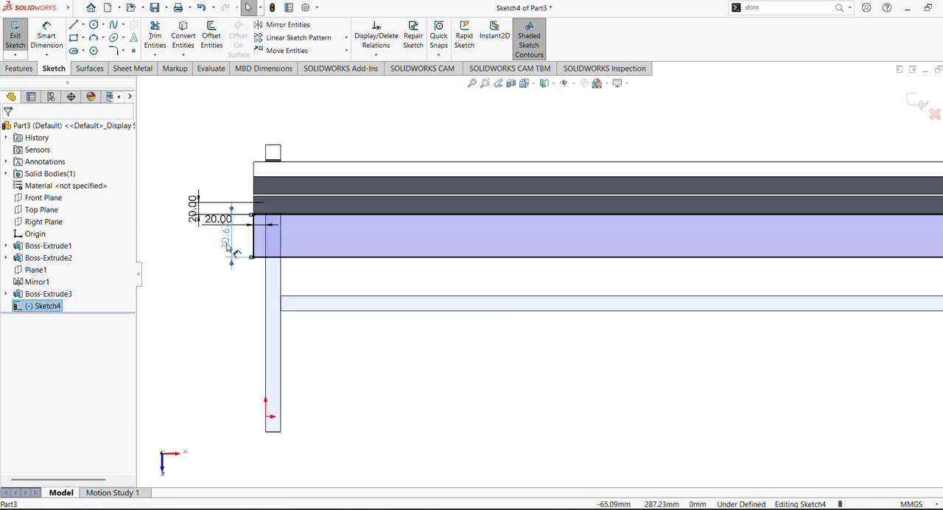
{"action": "double_click", "coordinate": [228, 243]}
{"action": "type", "text": "165"}
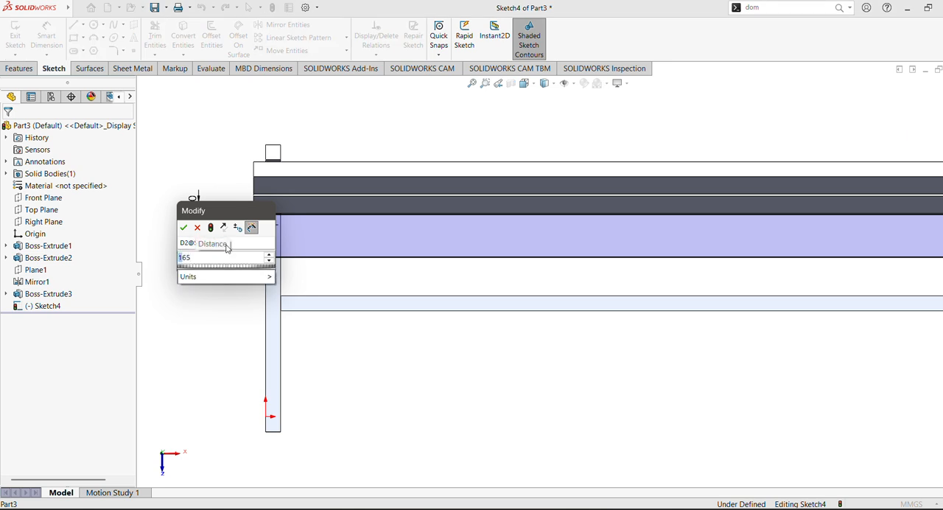
{"action": "key", "text": "Return"}
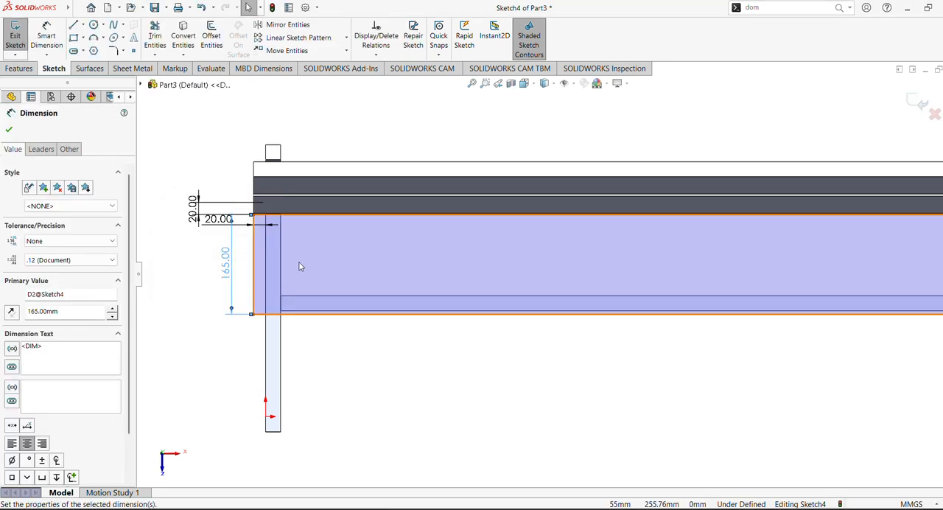
{"action": "left_click", "coordinate": [8, 130]}
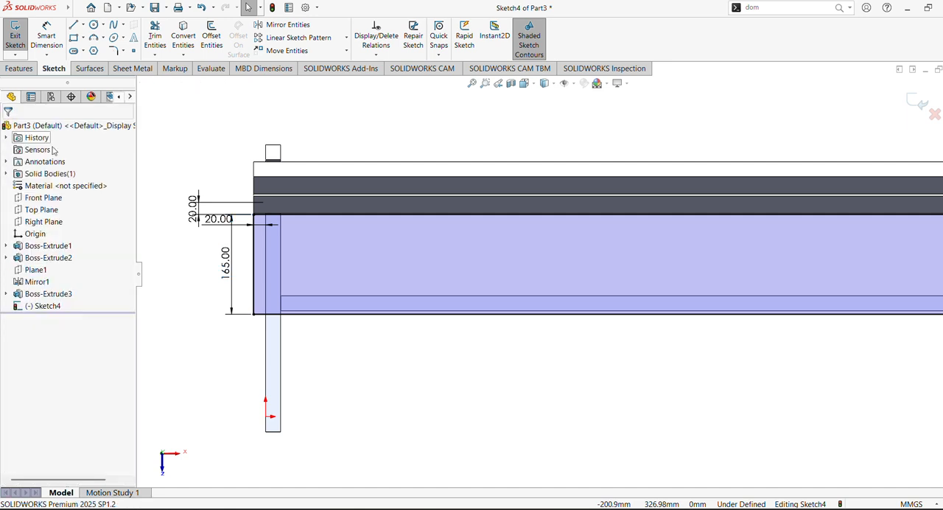
- Dimension the rectangle's right edge 20 mm outside the outer edge of the right rail
{"action": "scroll", "coordinate": [551, 327], "scroll_direction": "up", "scroll_amount": 2}
{"action": "middle_click_drag", "start_coordinate": [629, 343], "coordinate": [254, 354], "text": "ctrl"}
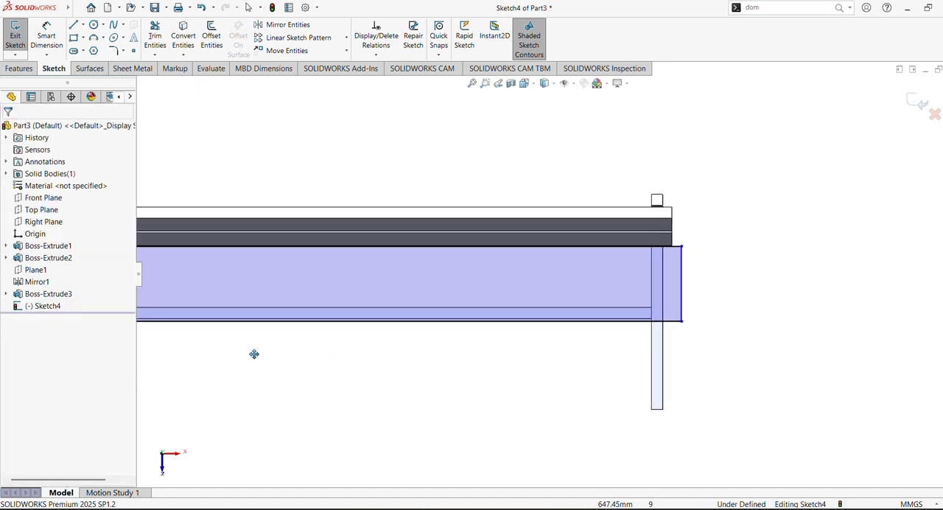
{"action": "scroll", "coordinate": [540, 299], "scroll_direction": "down", "scroll_amount": 5}
{"action": "middle_click_drag", "start_coordinate": [693, 295], "coordinate": [466, 302], "text": "ctrl"}
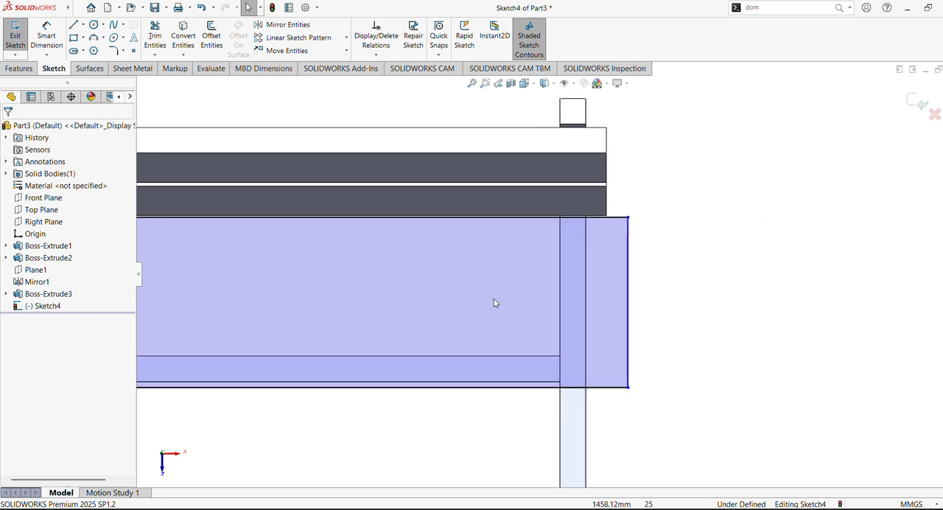
{"action": "scroll", "coordinate": [559, 293], "scroll_direction": "down", "scroll_amount": 1}
{"action": "left_click", "coordinate": [47, 53]}
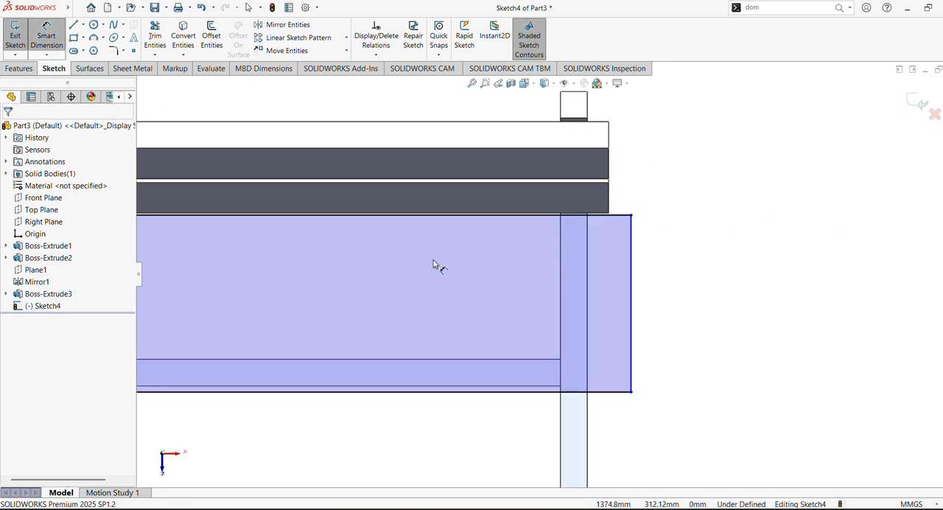
{"action": "left_click", "coordinate": [587, 416]}
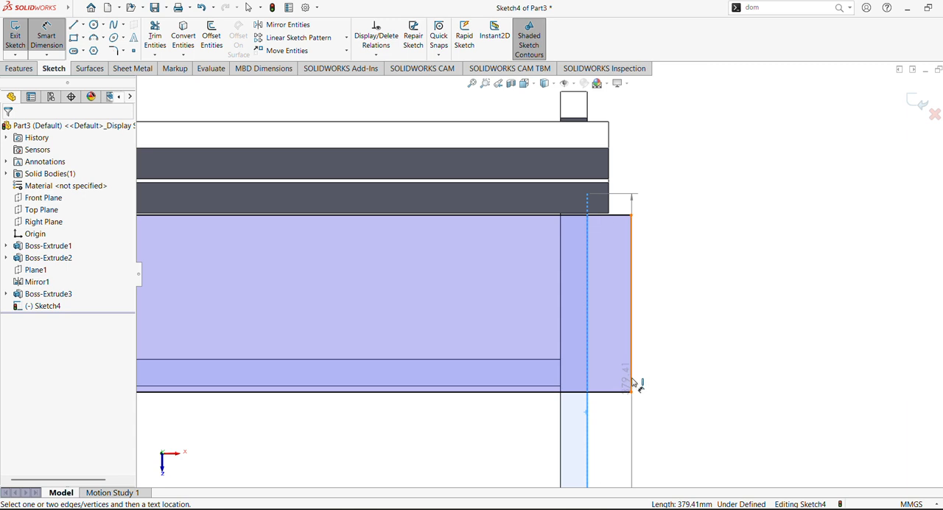
{"action": "left_click", "coordinate": [632, 383]}
{"action": "left_click", "coordinate": [619, 417]}
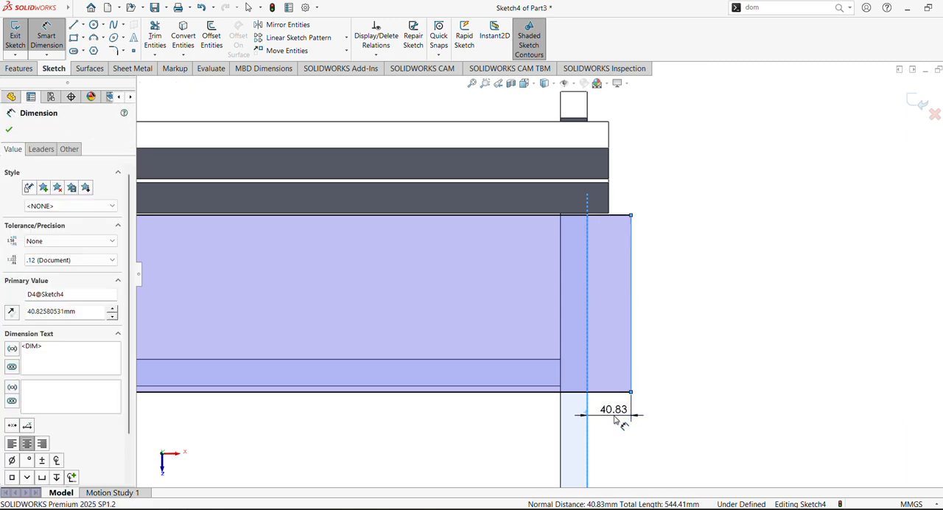
{"action": "type", "text": "20"}
{"action": "key", "text": "Return"}
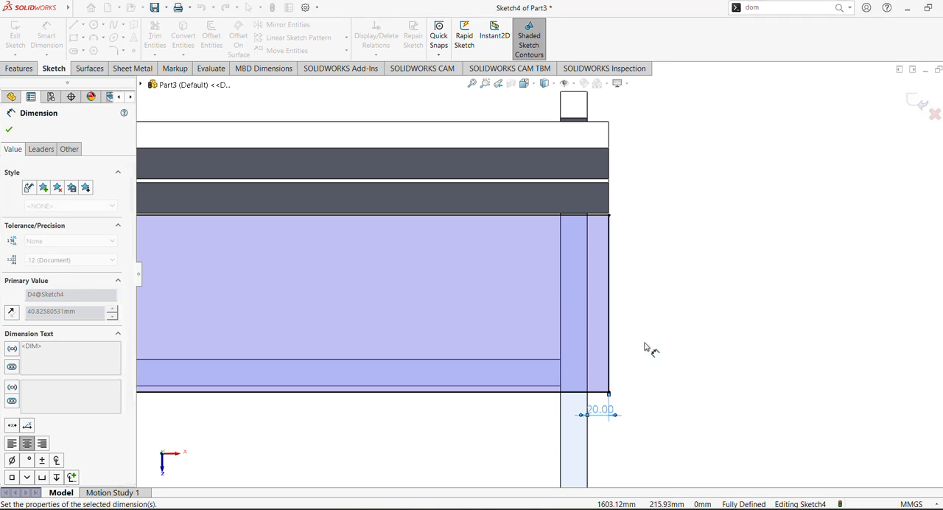
- Add a driven dimension between the rectangle's upper edge and the rear end of the right rail's top face
{"action": "middle_click_drag", "start_coordinate": [632, 268], "coordinate": [593, 245]}
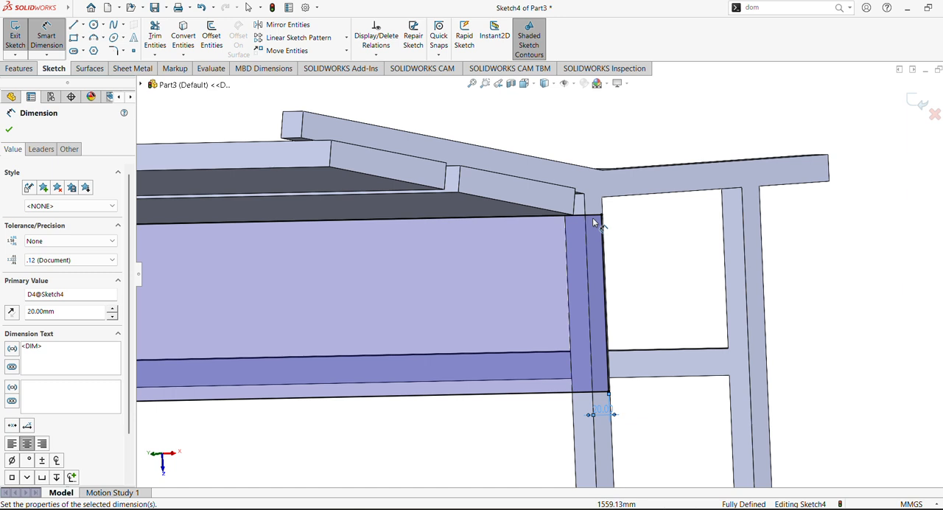
{"action": "left_click", "coordinate": [595, 220]}
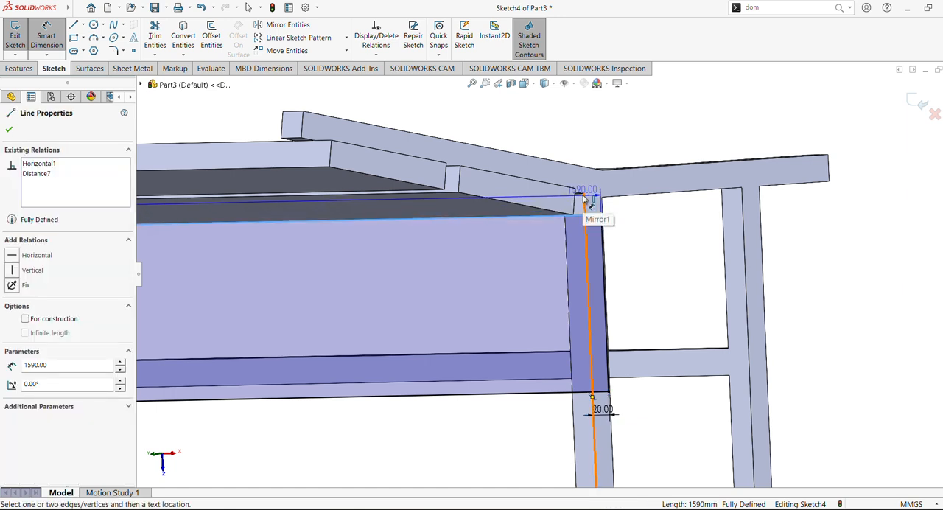
{"action": "left_click", "coordinate": [590, 201]}
{"action": "left_click", "coordinate": [618, 205]}
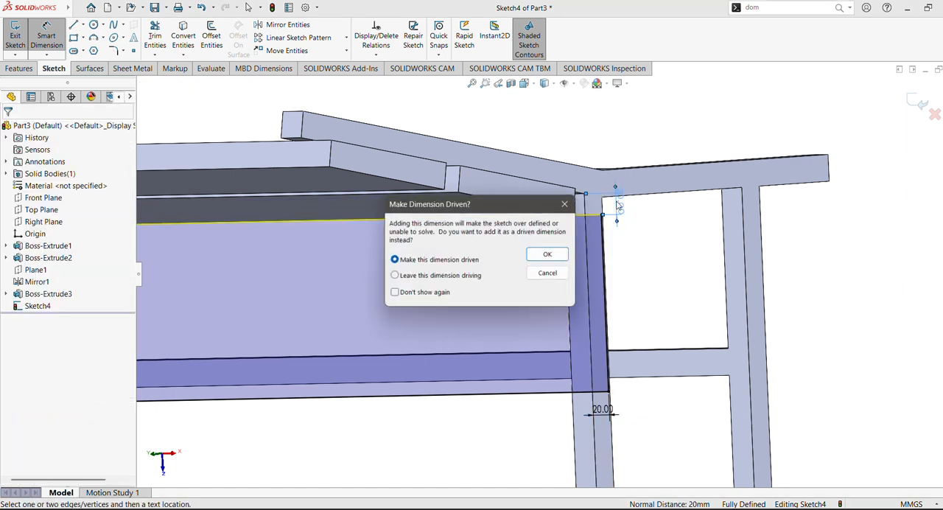
{"action": "left_click", "coordinate": [548, 254]}
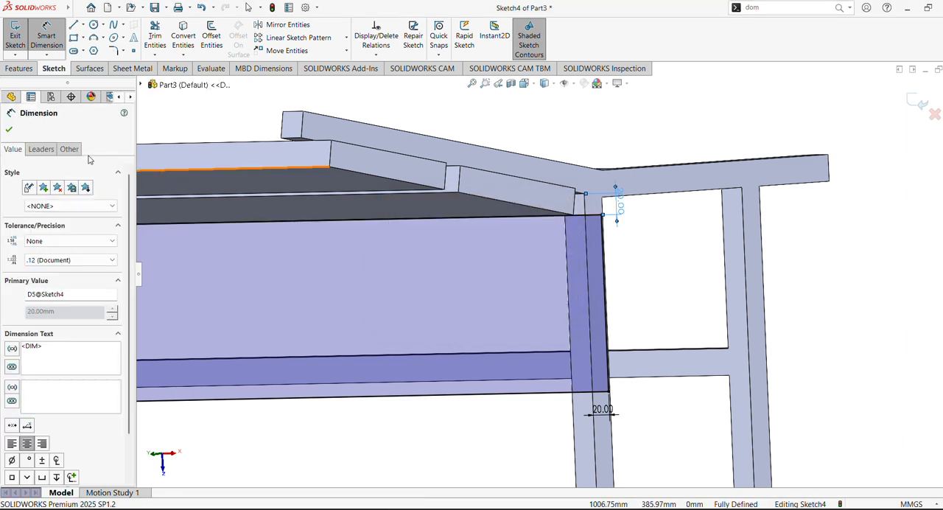
{"action": "left_click", "coordinate": [10, 131]}
- Sketch a second corner rectangle about 1610 mm by 144 mm across both rails below the first, starting in line with its left edge
{"action": "left_click", "coordinate": [41, 306]}
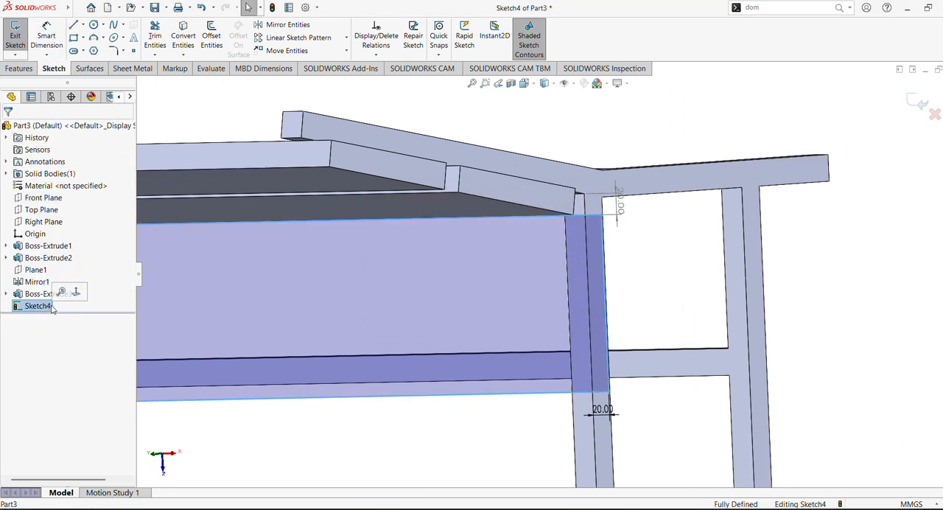
{"action": "left_click", "coordinate": [75, 293]}
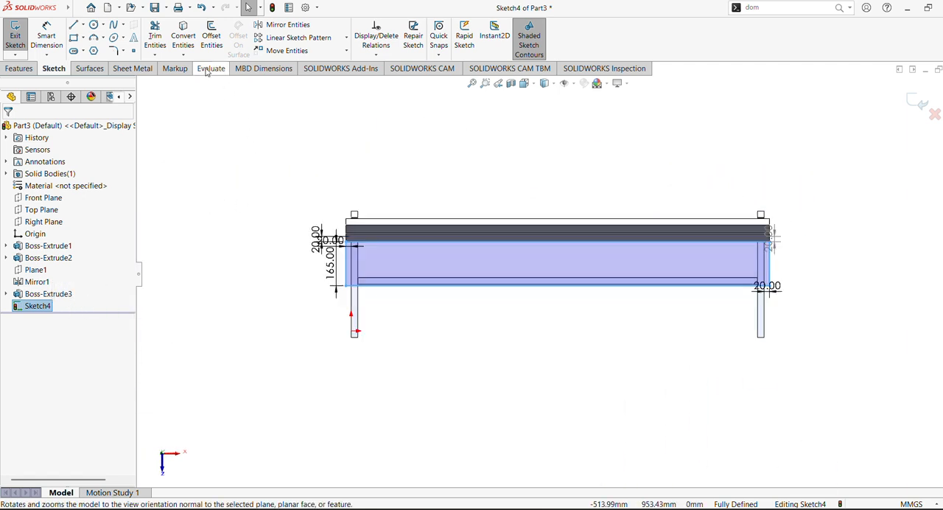
{"action": "left_click", "coordinate": [74, 38]}
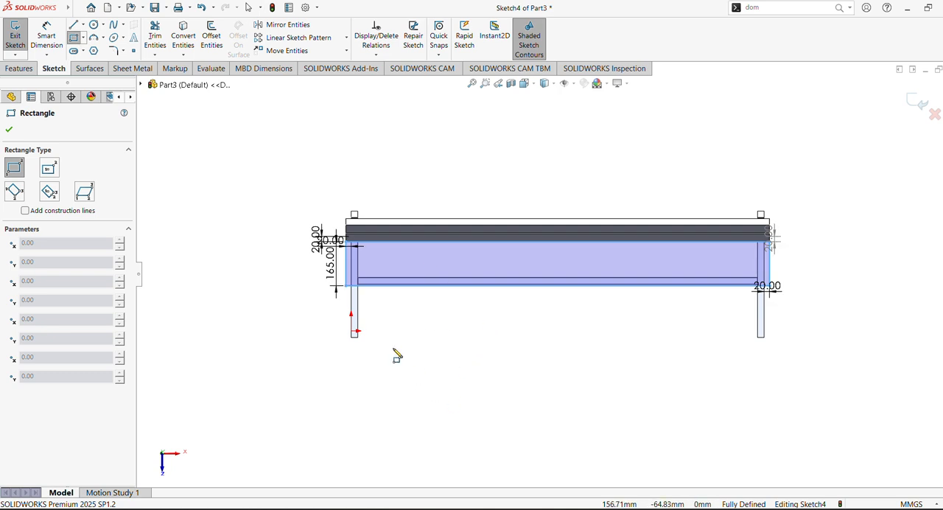
{"action": "left_click", "coordinate": [347, 292]}
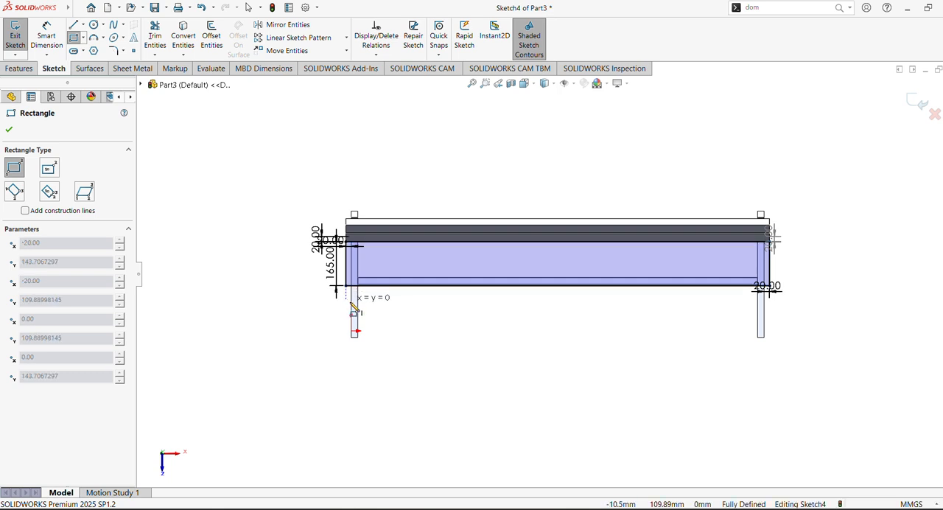
{"action": "left_click", "coordinate": [776, 330]}
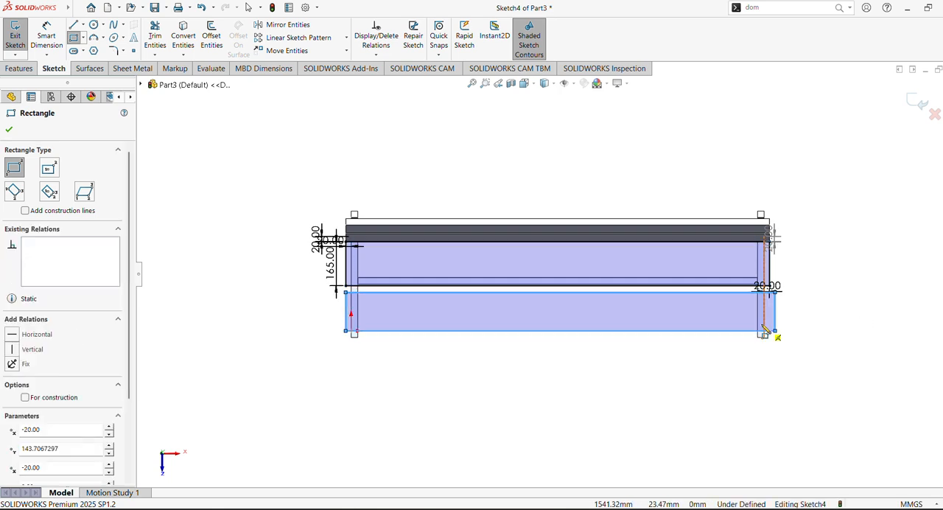
- Dimension the gap between the first rectangle's lower edge and the second rectangle's upper edge as 20 mm
{"action": "left_click", "coordinate": [487, 84]}
{"action": "left_click_drag", "start_coordinate": [291, 272], "coordinate": [393, 349]}
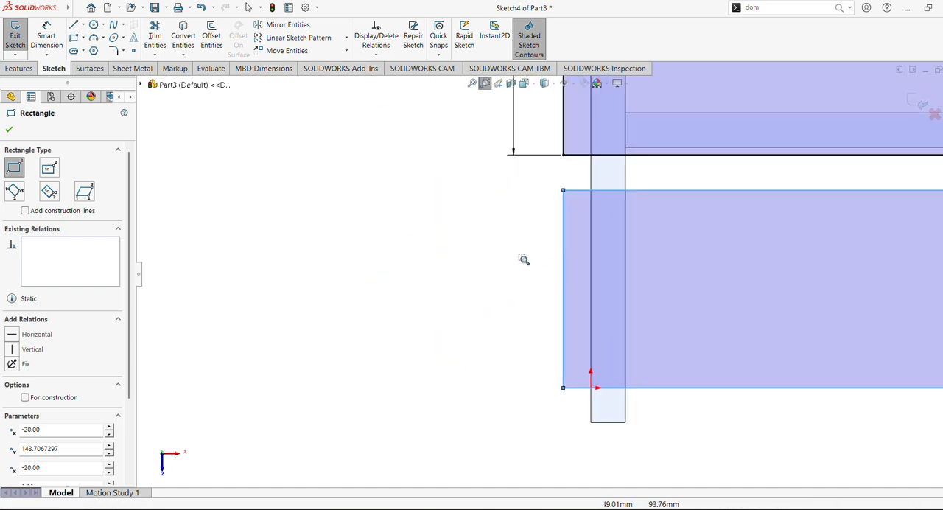
{"action": "left_click", "coordinate": [9, 129]}
{"action": "left_click", "coordinate": [45, 37]}
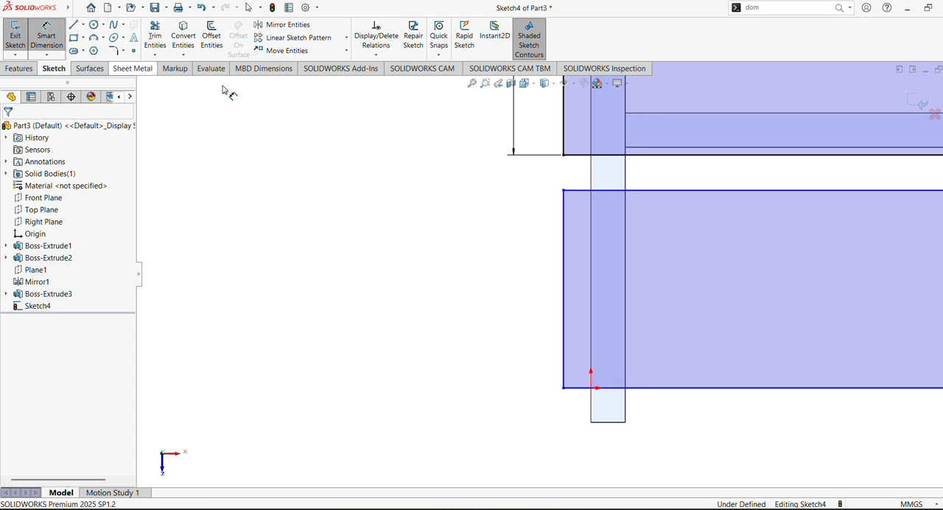
{"action": "left_click", "coordinate": [683, 155]}
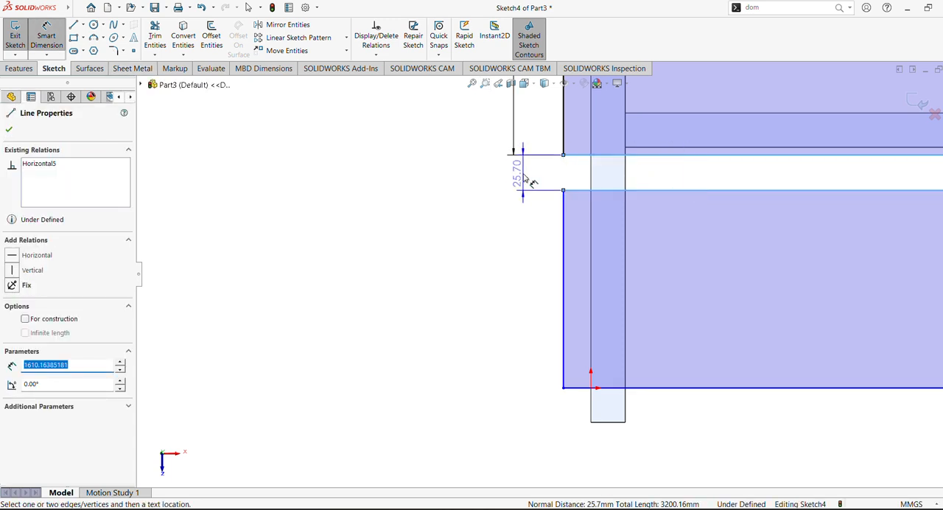
{"action": "left_click", "coordinate": [515, 182]}
{"action": "left_click", "coordinate": [507, 177]}
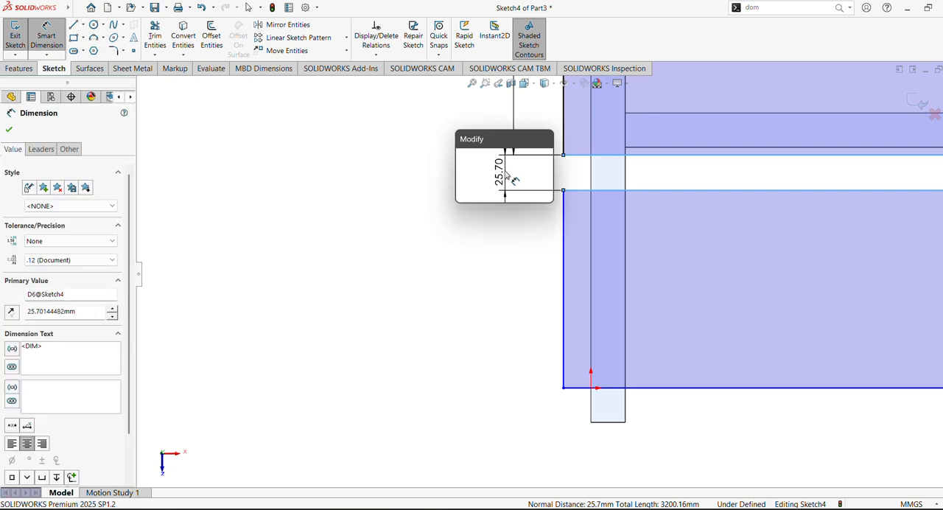
{"action": "key", "text": "Return"}
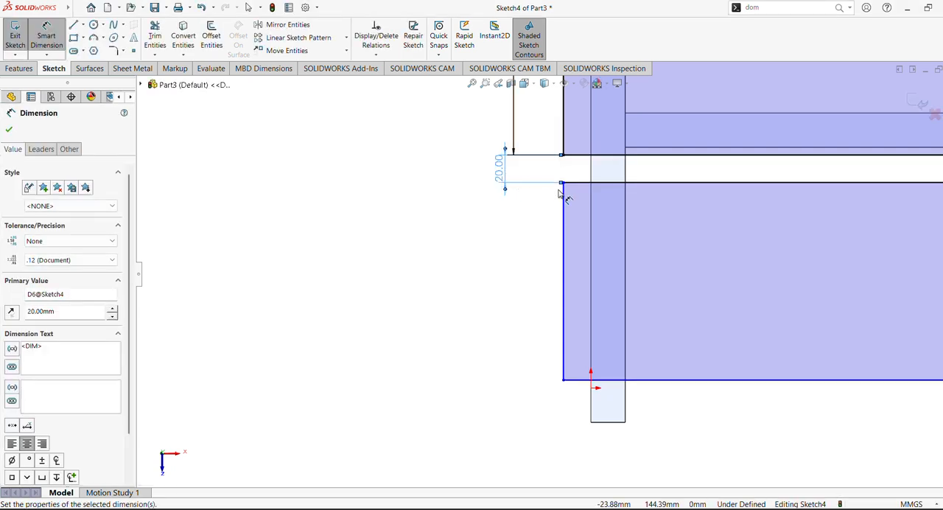
{"action": "scroll", "coordinate": [561, 194], "scroll_direction": "up", "scroll_amount": 3}
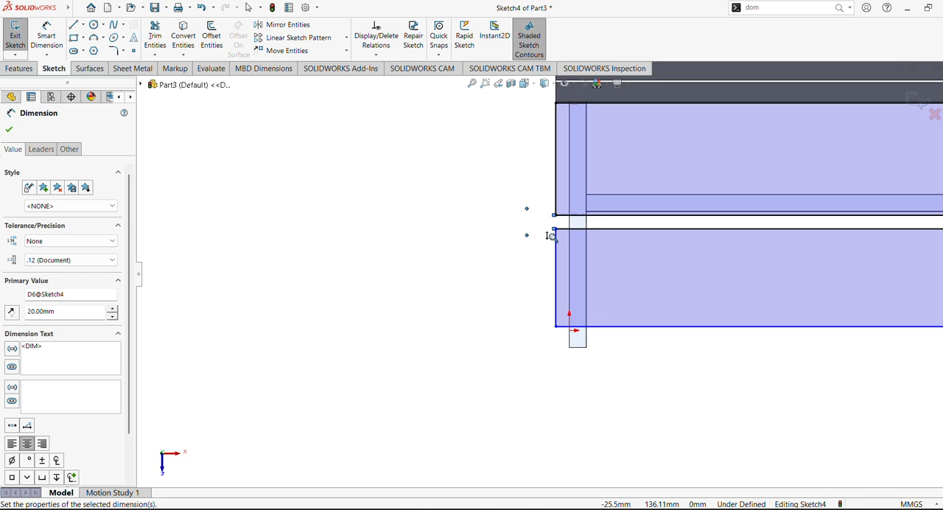
{"action": "left_click", "coordinate": [556, 171]}
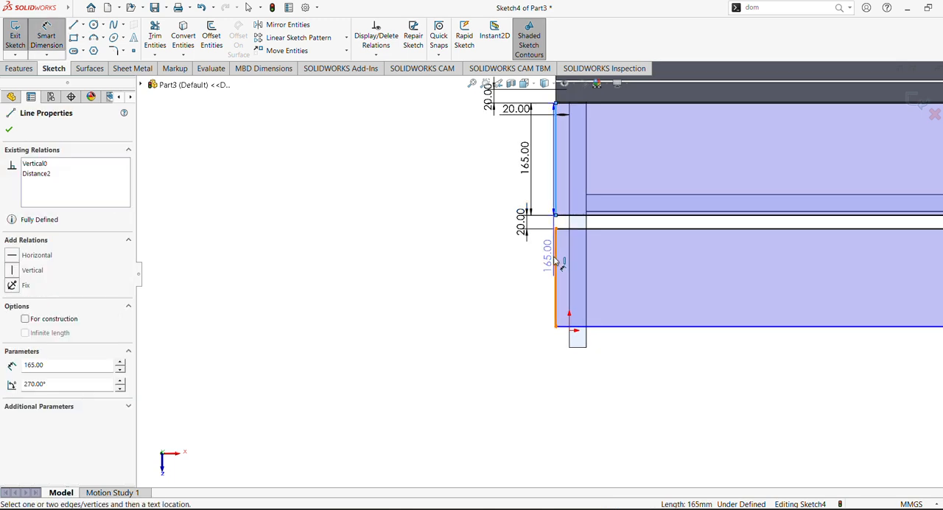
{"action": "left_click", "coordinate": [53, 38]}
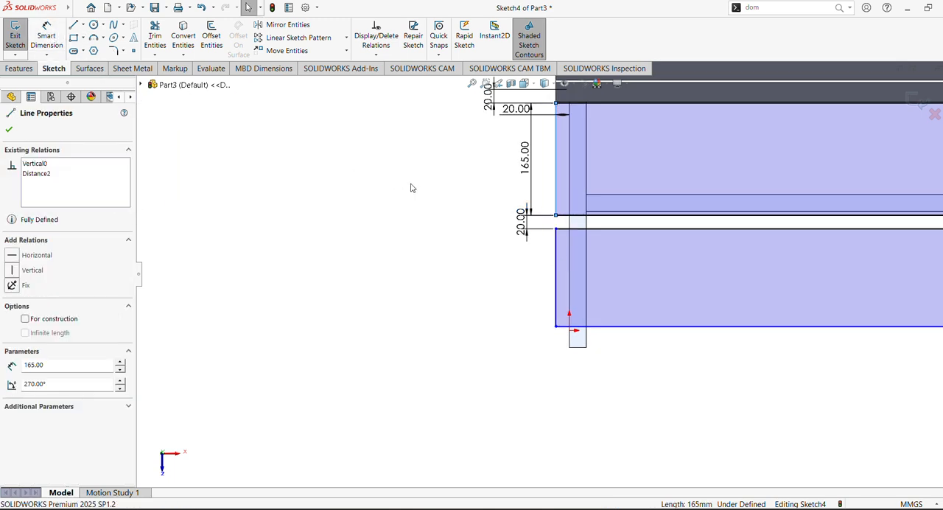
{"action": "left_click", "coordinate": [560, 170]}
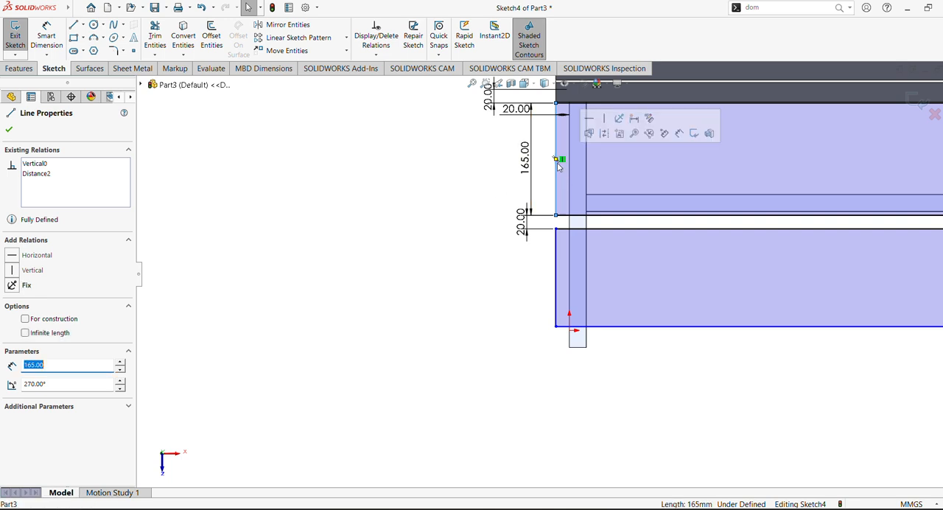
{"action": "left_click", "coordinate": [557, 274]}
{"action": "left_click", "coordinate": [483, 268]}
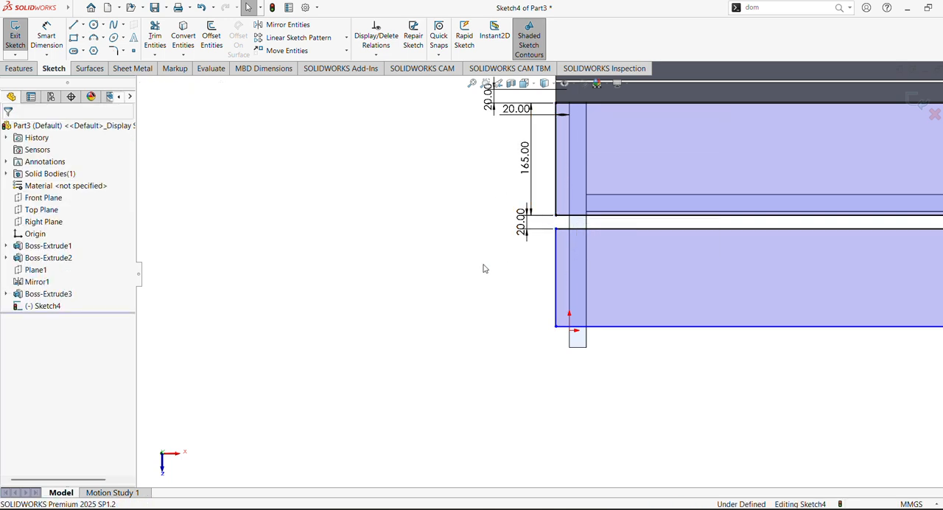
{"action": "left_click", "coordinate": [558, 191]}
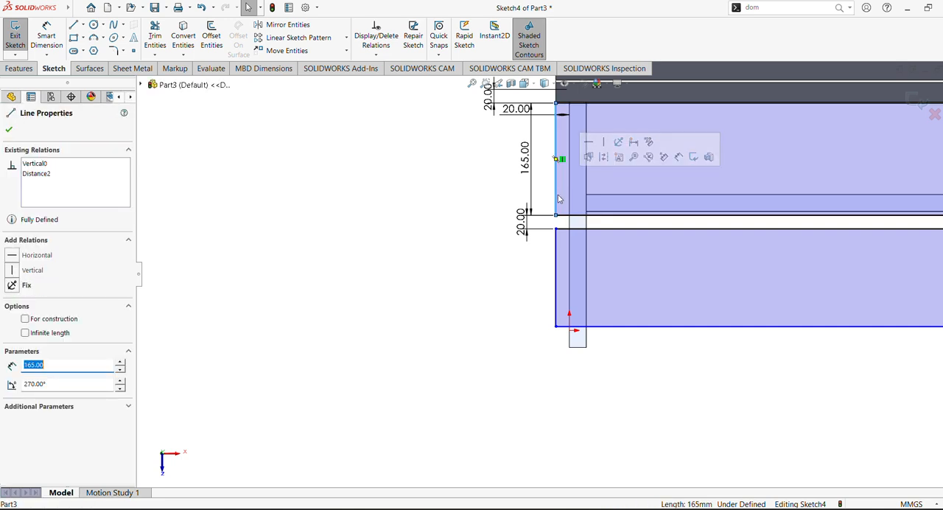
{"action": "left_click", "coordinate": [669, 178]}
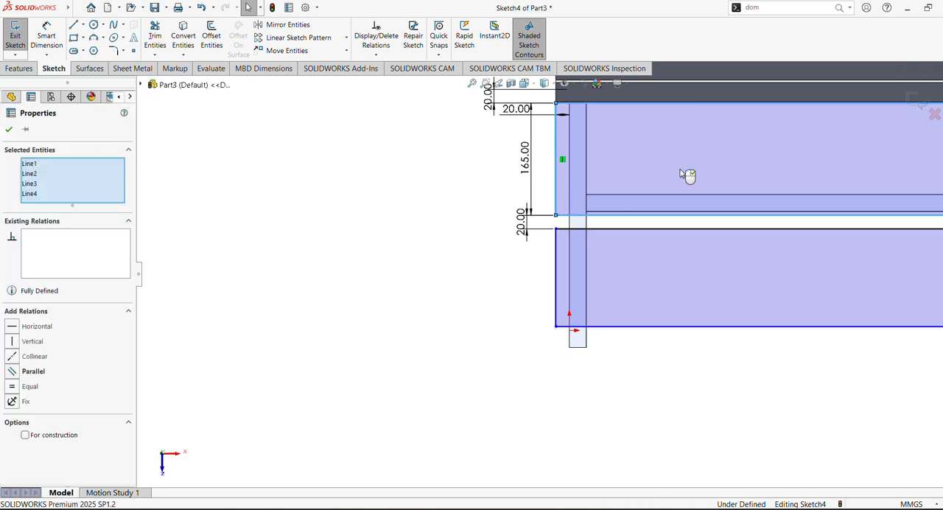
{"action": "left_click", "coordinate": [673, 411]}
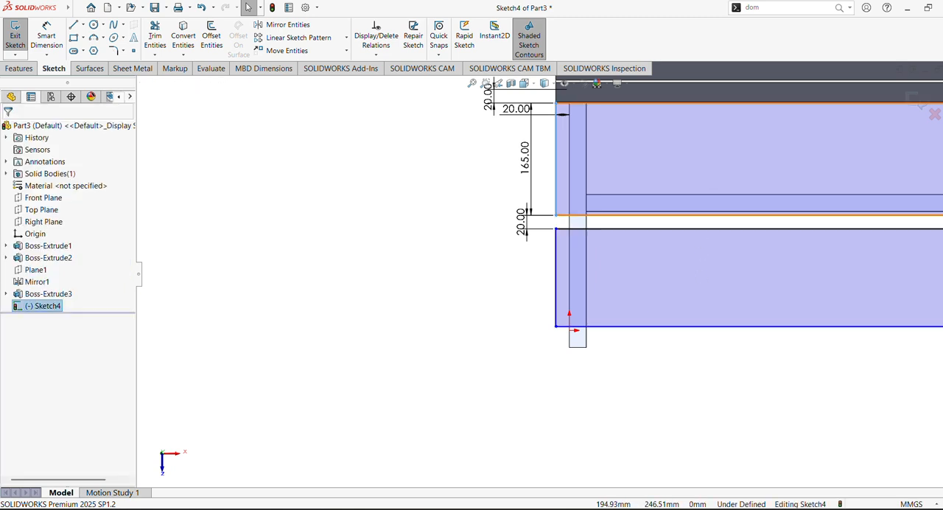
- Try to add an Equal relation across all edges of both rectangles and undo it
{"action": "left_click", "coordinate": [674, 169]}
{"action": "left_click", "coordinate": [684, 270], "text": "ctrl"}
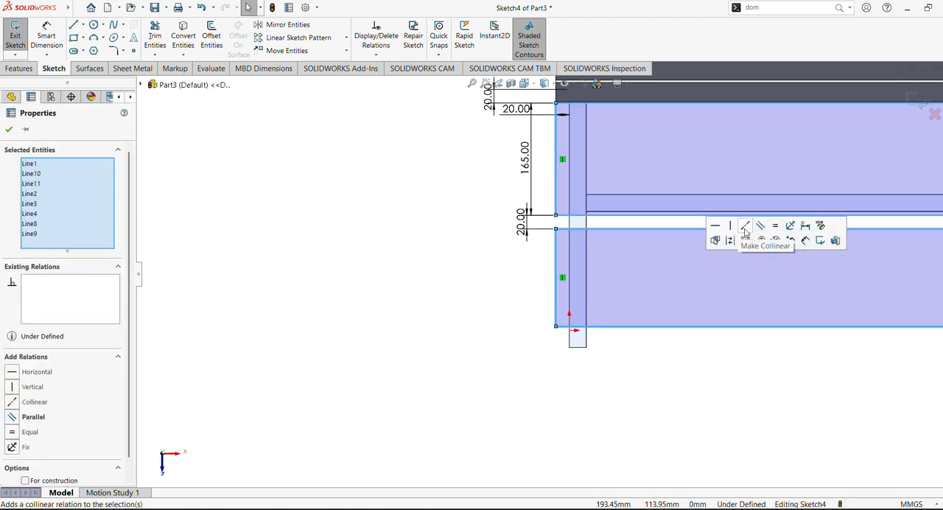
{"action": "left_click", "coordinate": [776, 228]}
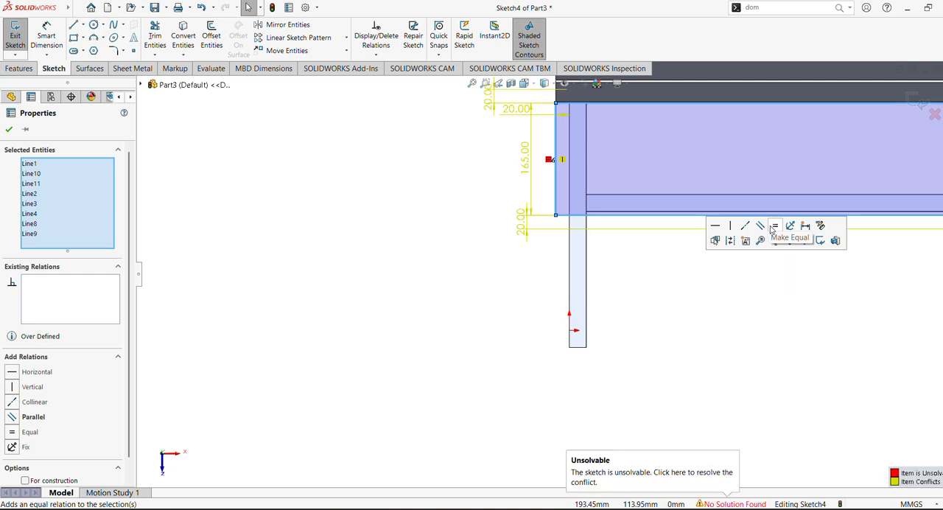
{"action": "left_click", "coordinate": [453, 277]}
{"action": "key", "text": "ctrl+z"}
{"action": "left_click", "coordinate": [459, 270]}
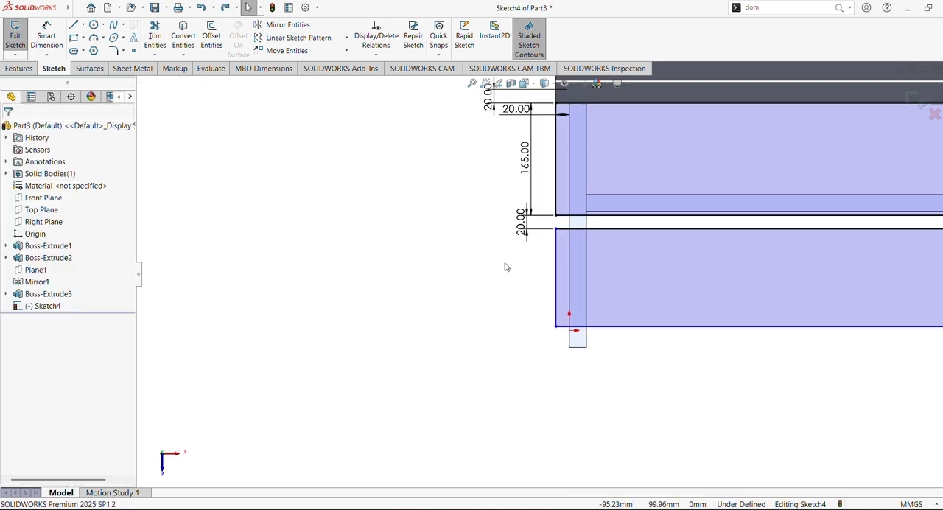
- Add an Equal relation between the left edges of the two seat board rectangles
{"action": "left_click", "coordinate": [557, 180]}
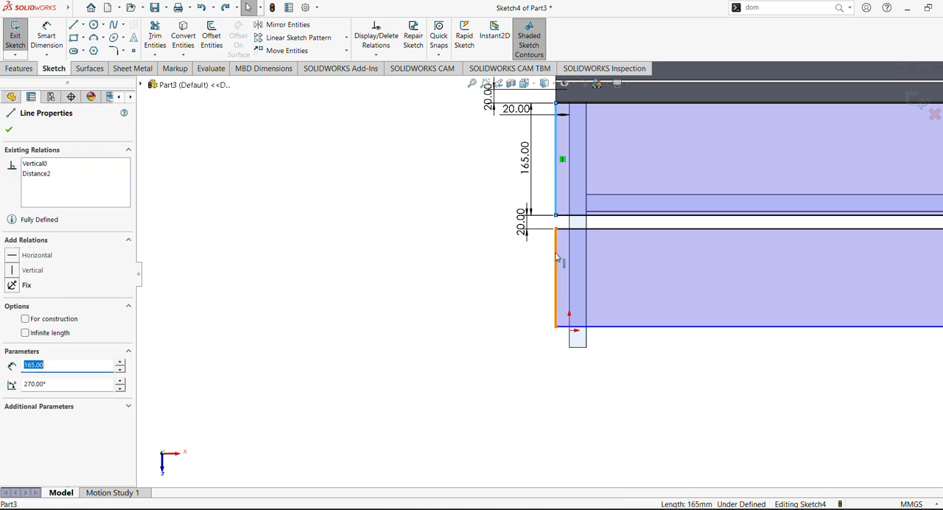
{"action": "left_click", "coordinate": [557, 256], "text": "ctrl"}
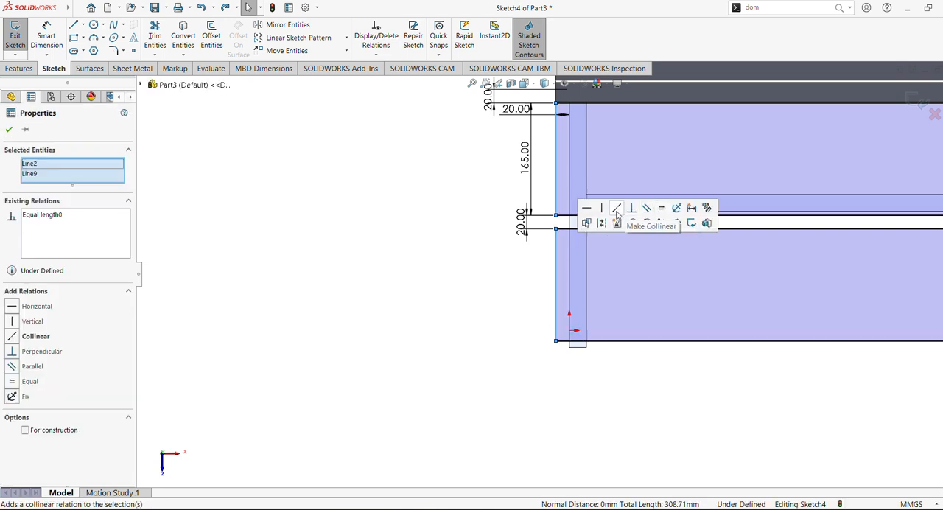
{"action": "left_click", "coordinate": [452, 284]}
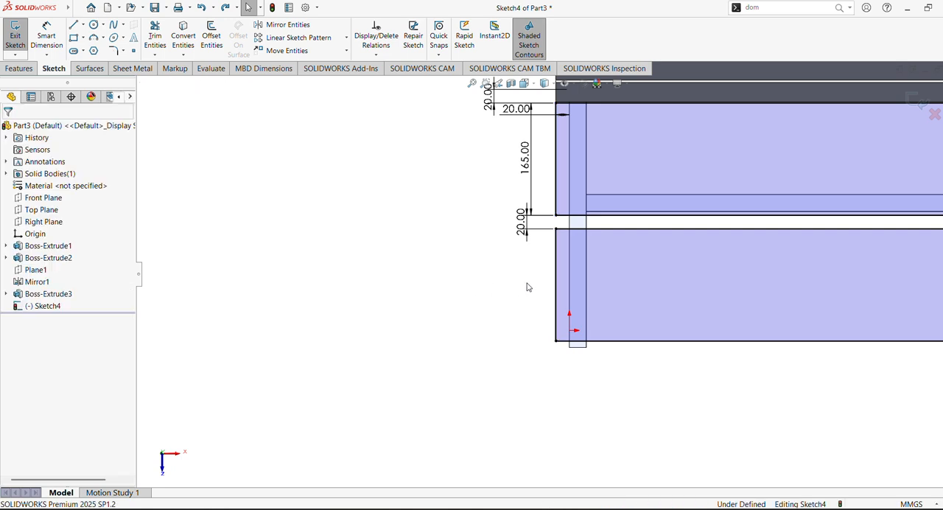
- Make the right edges of the two seat board rectangles collinear and equal
{"action": "scroll", "coordinate": [530, 287], "scroll_direction": "up", "scroll_amount": 3}
{"action": "mouse_move", "coordinate": [603, 317]}
{"action": "middle_mouse_down", "text": "ctrl"}
{"action": "mouse_move", "coordinate": [376, 291]}
{"action": "mouse_move", "coordinate": [116, 312]}
{"action": "middle_mouse_up", "text": "ctrl"}
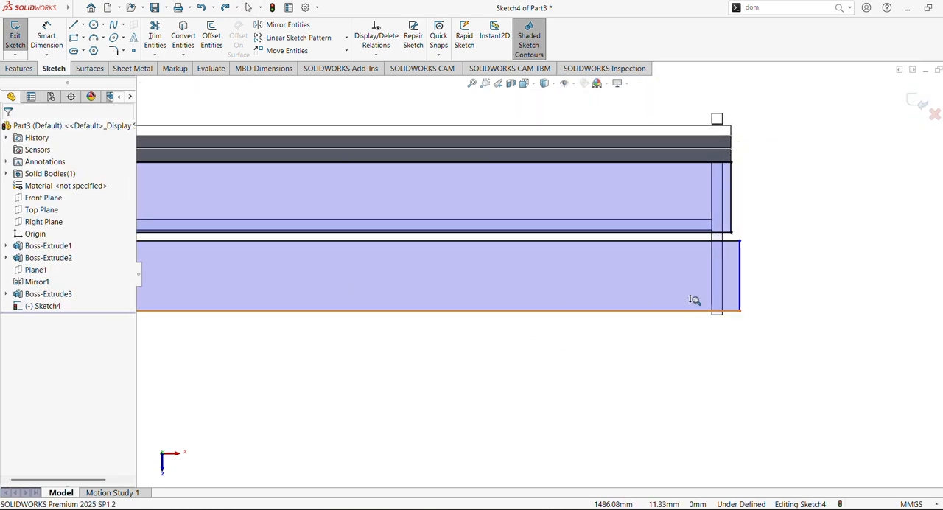
{"action": "scroll", "coordinate": [739, 276], "scroll_direction": "down", "scroll_amount": 3}
{"action": "middle_click_drag", "start_coordinate": [739, 276], "coordinate": [530, 302], "text": "ctrl"}
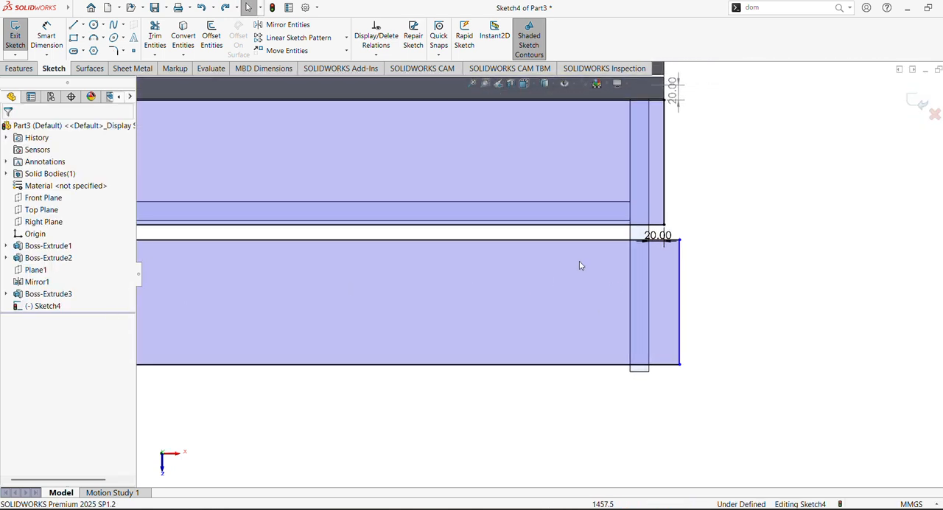
{"action": "left_click", "coordinate": [665, 180]}
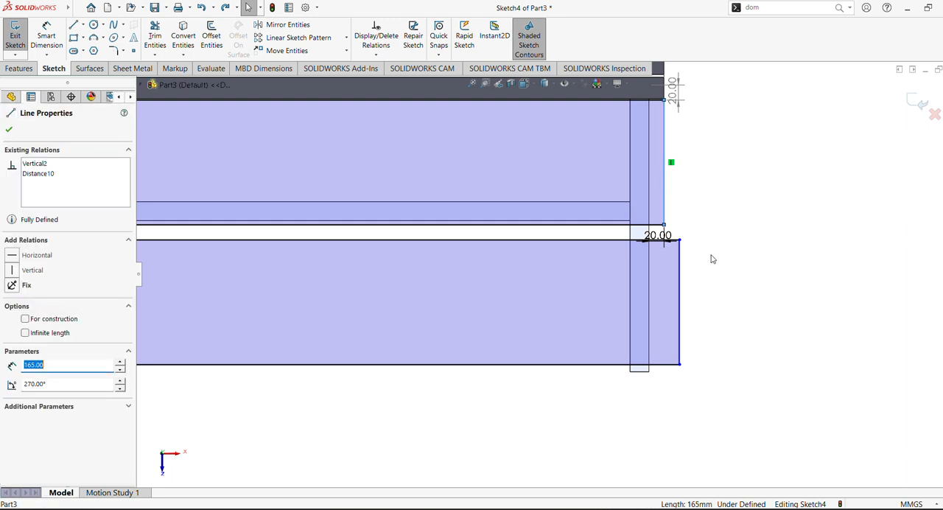
{"action": "left_click", "coordinate": [680, 283], "text": "ctrl"}
{"action": "left_click", "coordinate": [743, 232]}
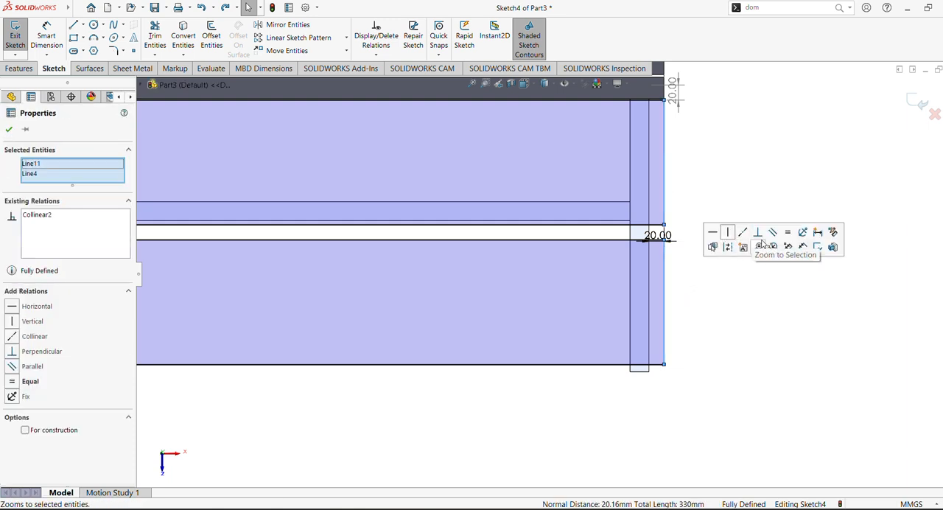
{"action": "left_click", "coordinate": [788, 233]}
{"action": "left_click", "coordinate": [760, 186]}
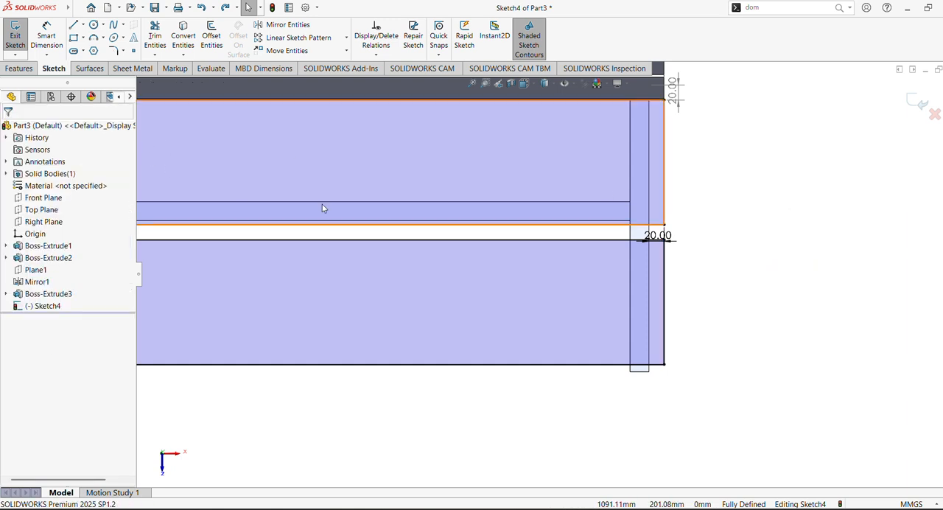
- Extrude the two seat board rectangles 25 mm as a blind boss with merged result
{"action": "key", "text": "f"}
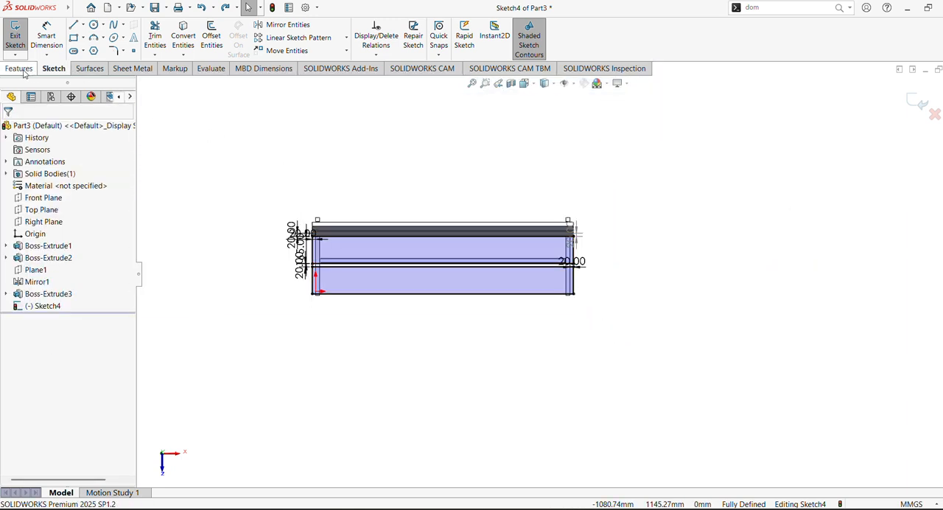
{"action": "left_click", "coordinate": [20, 69]}
{"action": "left_click", "coordinate": [472, 84]}
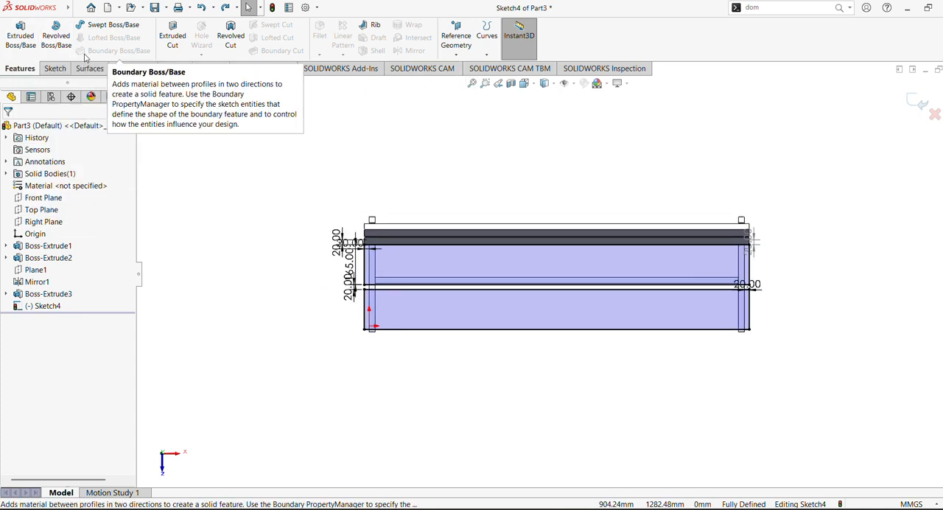
{"action": "left_click", "coordinate": [22, 41]}
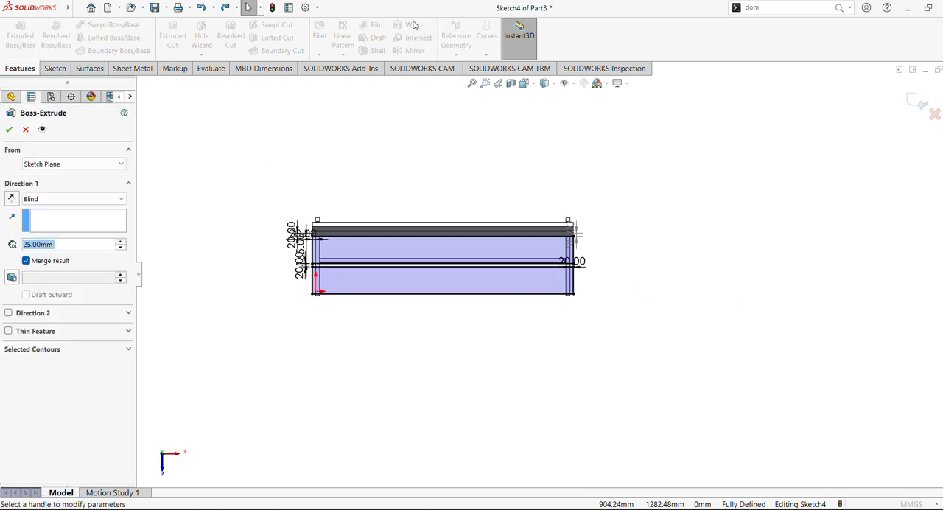
{"action": "left_click", "coordinate": [9, 129]}
{"action": "left_click", "coordinate": [405, 175]}
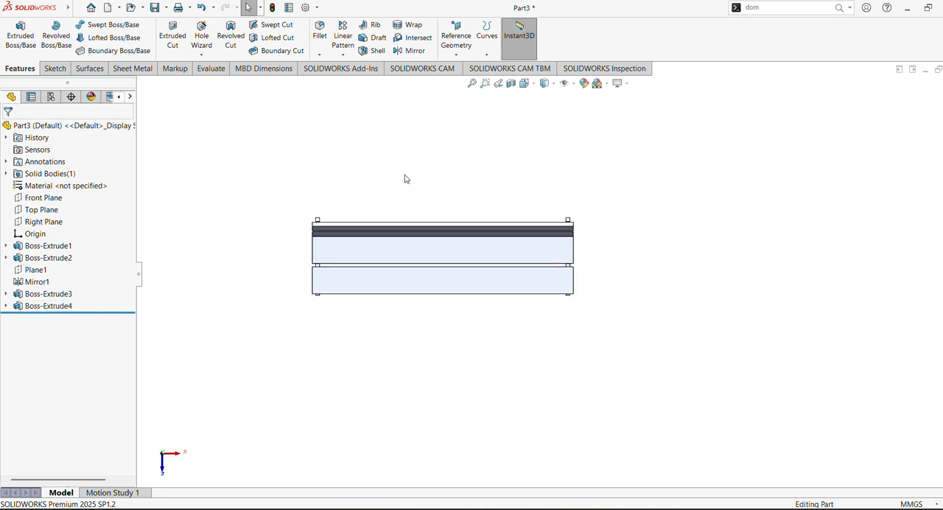
- Inspect the bench and its seat boards from an angle and in the Front view
{"action": "middle_click_drag", "start_coordinate": [406, 176], "coordinate": [431, 86]}
{"action": "left_click", "coordinate": [472, 83]}
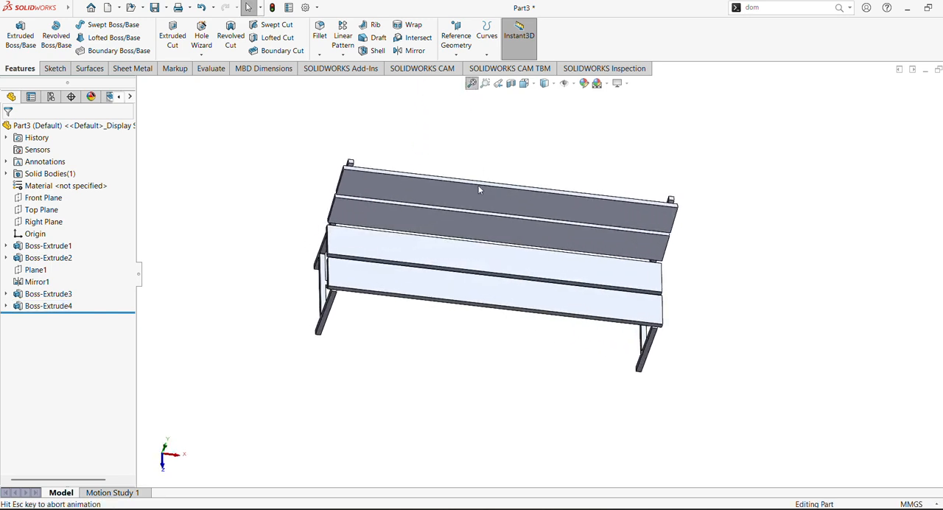
{"action": "left_click", "coordinate": [524, 84]}
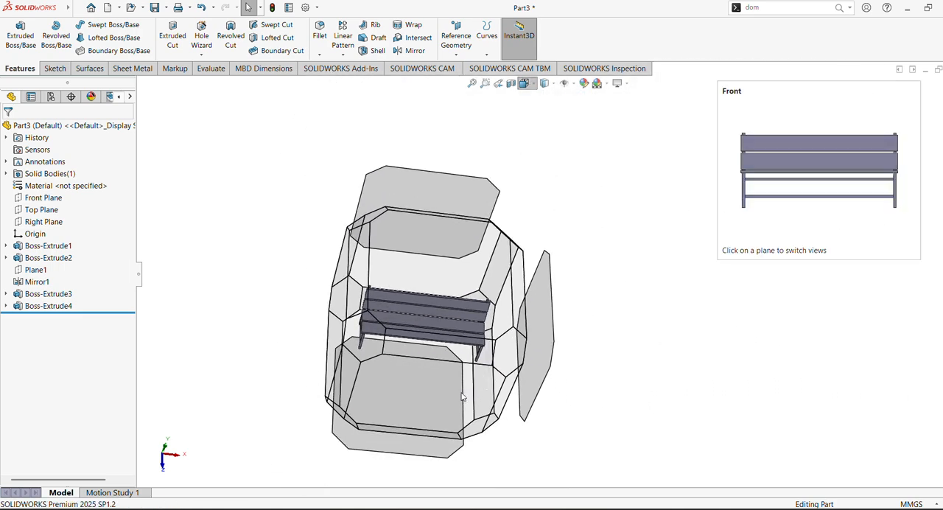
{"action": "left_click", "coordinate": [488, 364]}
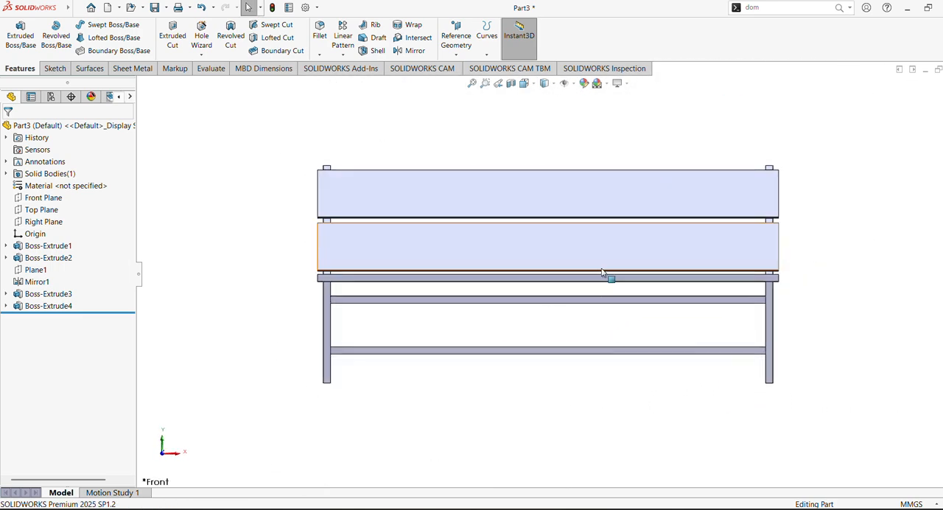
{"action": "middle_click_drag", "start_coordinate": [574, 259], "coordinate": [567, 284]}
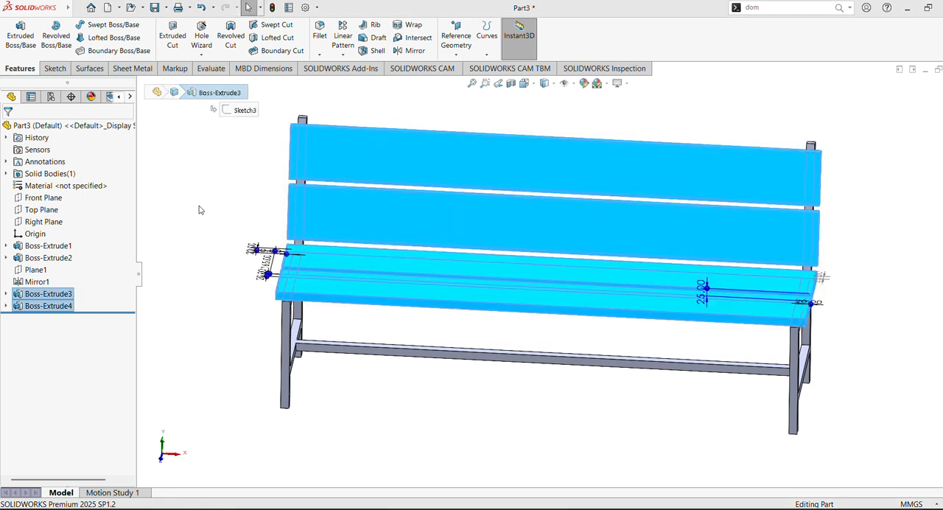
- Apply the polished beech 2d wood appearance to the extrude feature of the two backrest boards
{"action": "right_click", "coordinate": [54, 295]}
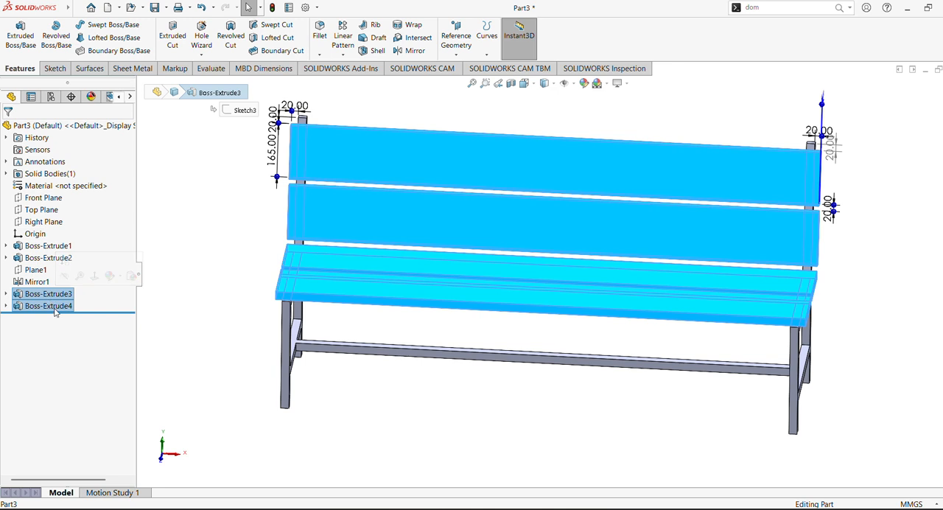
{"action": "left_click", "coordinate": [938, 173]}
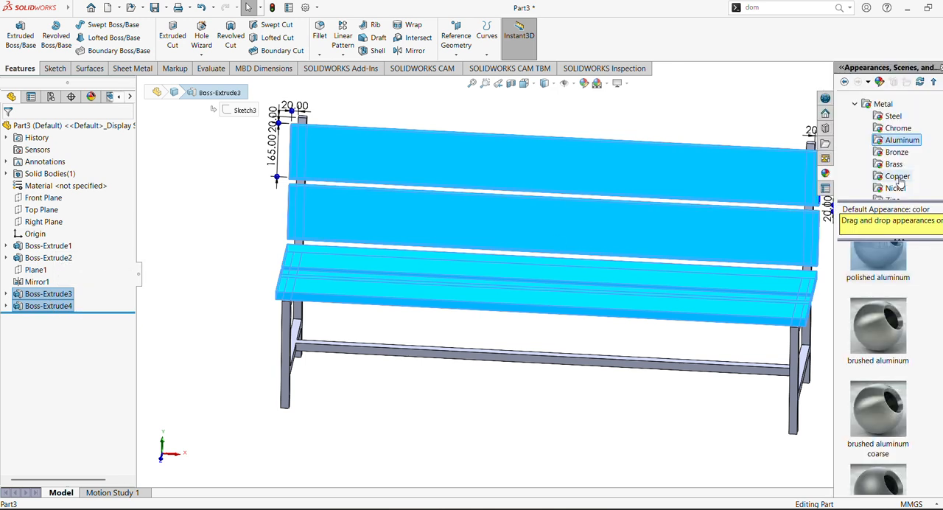
{"action": "left_click", "coordinate": [855, 105]}
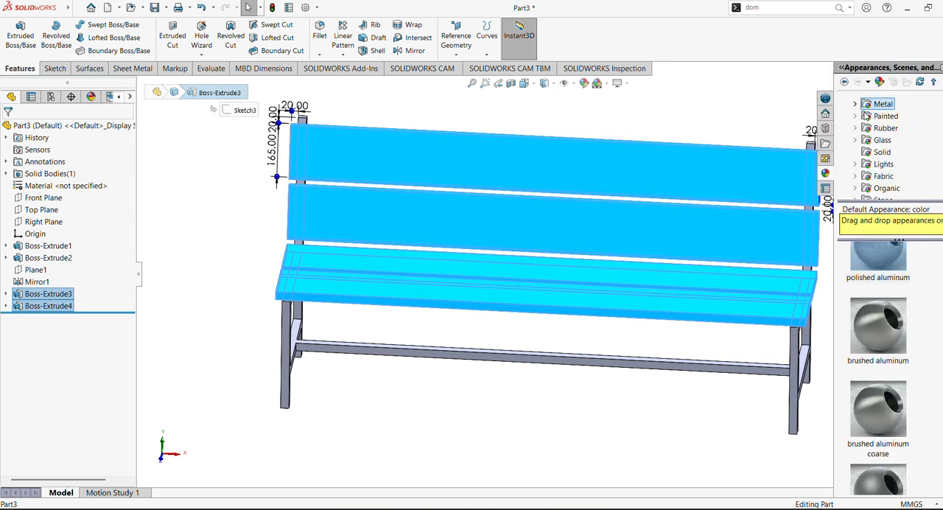
{"action": "left_click", "coordinate": [856, 176]}
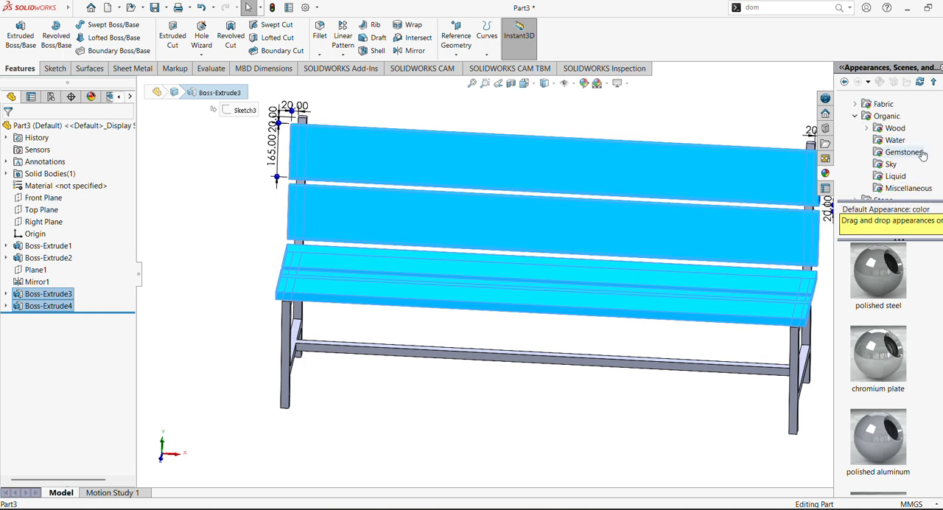
{"action": "left_click", "coordinate": [895, 129]}
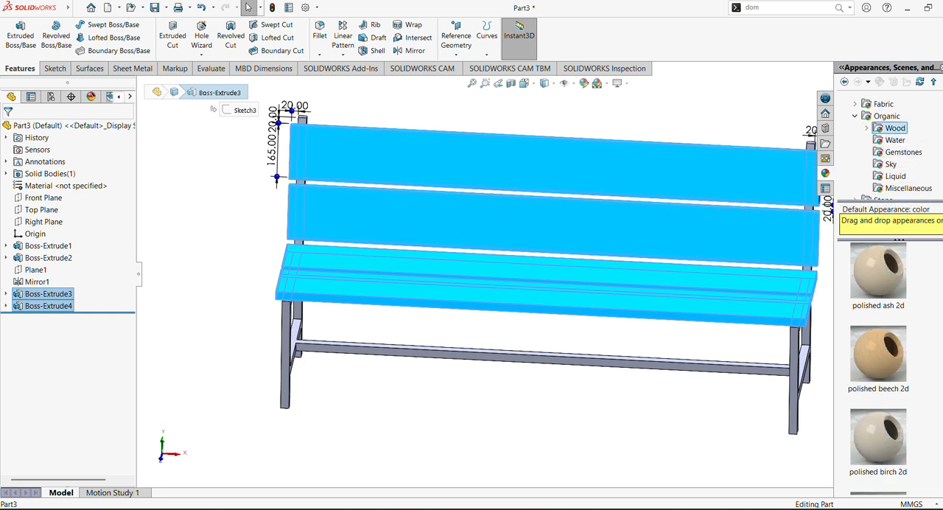
{"action": "scroll", "coordinate": [888, 147], "scroll_direction": "down", "scroll_amount": 2}
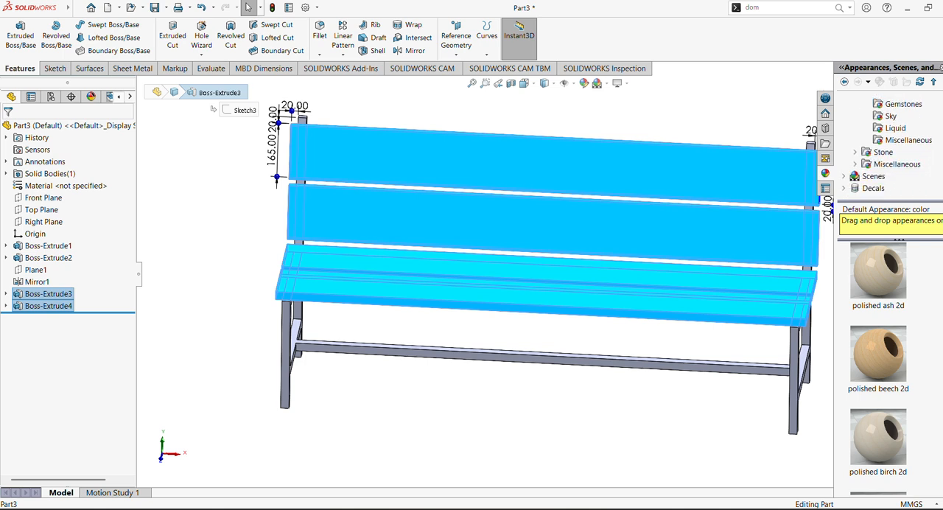
{"action": "scroll", "coordinate": [879, 369], "scroll_direction": "down", "scroll_amount": 3}
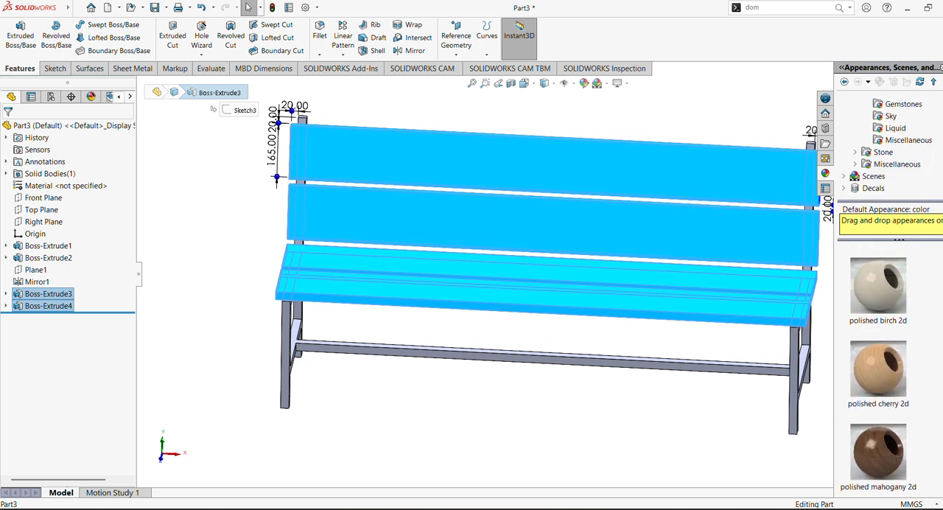
{"action": "scroll", "coordinate": [879, 368], "scroll_direction": "up", "scroll_amount": 3}
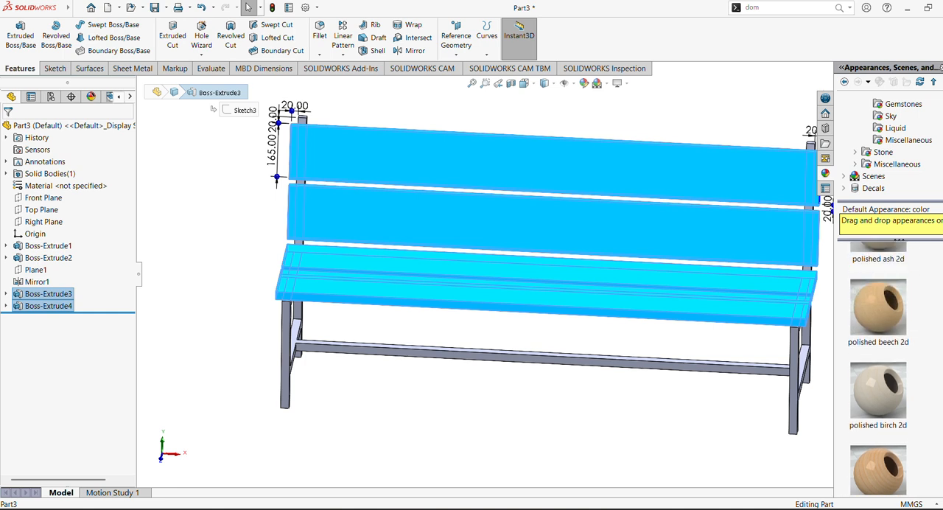
{"action": "left_click_drag", "start_coordinate": [875, 326], "coordinate": [649, 239]}
{"action": "left_click", "coordinate": [661, 235]}
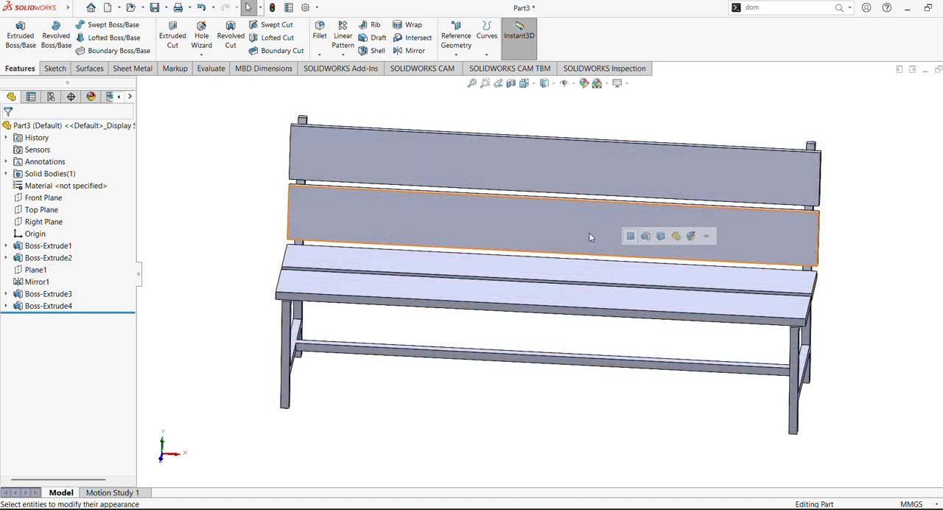
{"action": "left_click", "coordinate": [641, 236]}
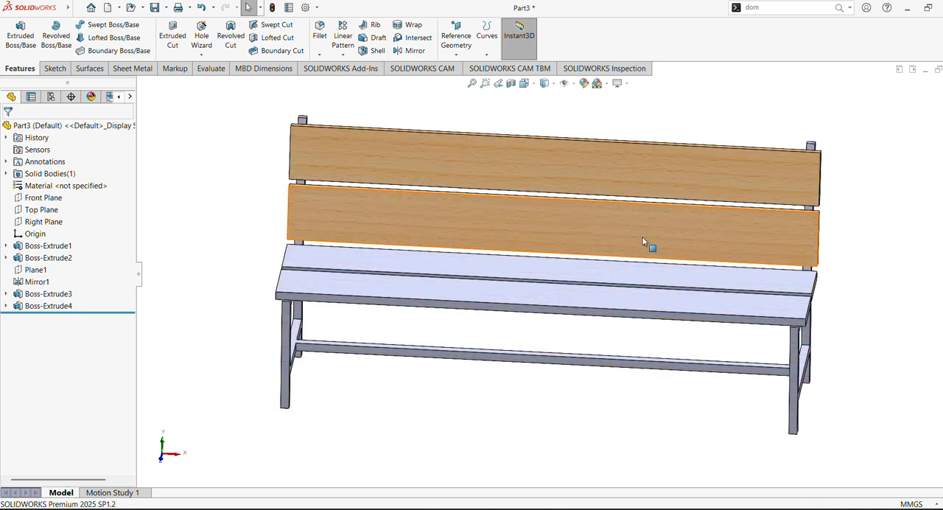
- Try applying the polished ash 2d wood appearance to the whole bench body, and undo it
{"action": "left_click", "coordinate": [33, 306]}
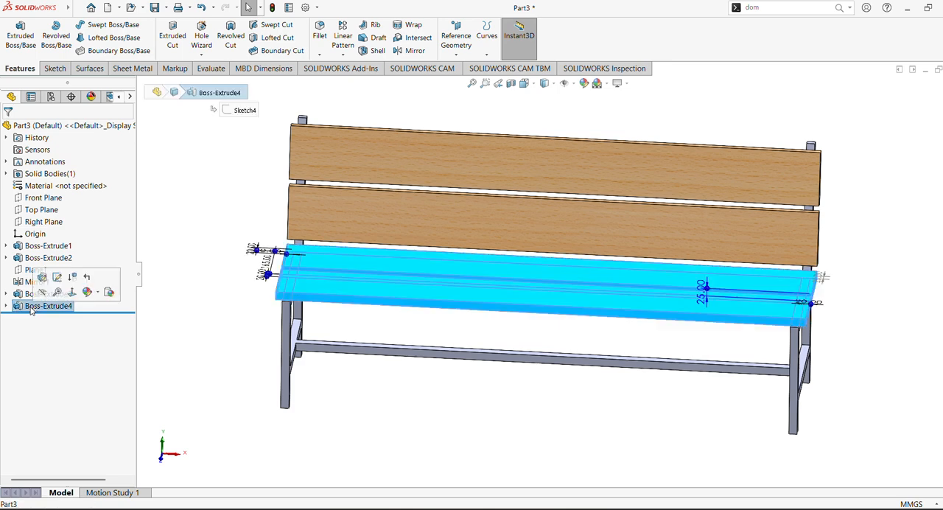
{"action": "left_click", "coordinate": [942, 173]}
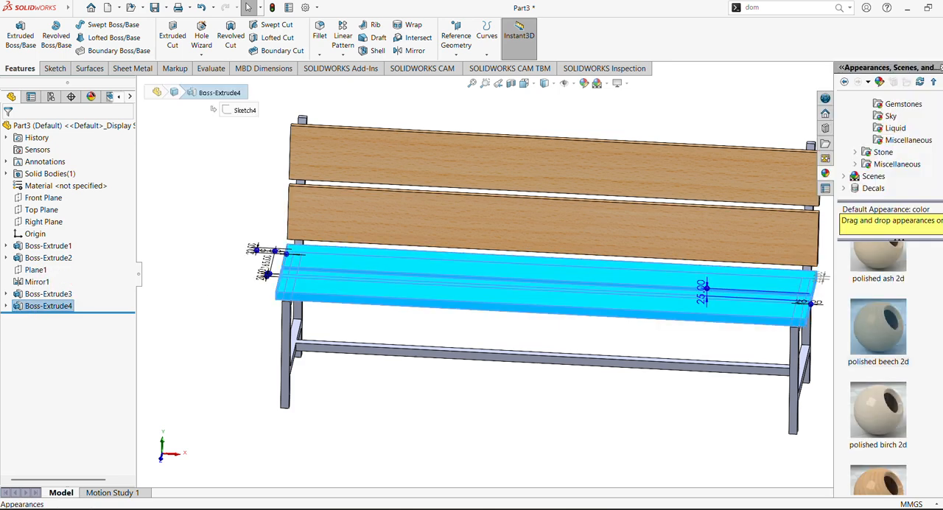
{"action": "left_click", "coordinate": [882, 266]}
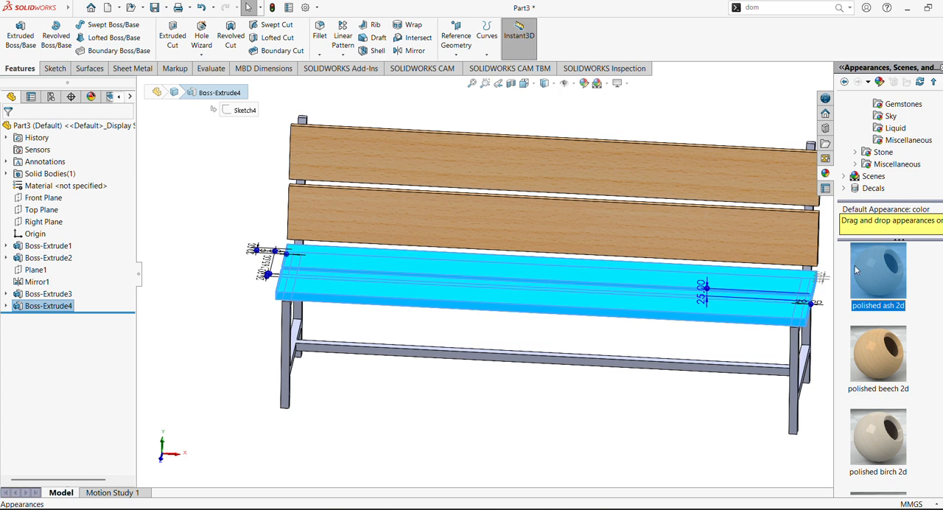
{"action": "left_click_drag", "start_coordinate": [856, 271], "coordinate": [625, 297]}
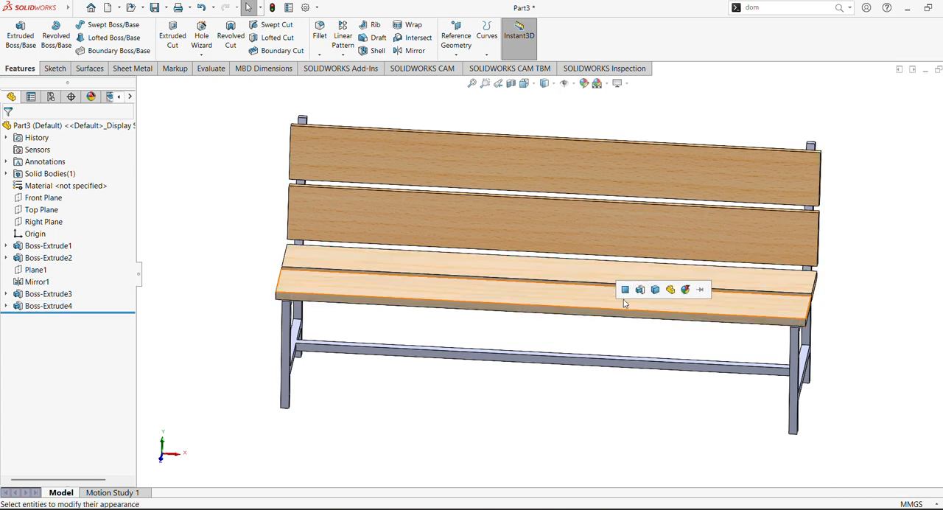
{"action": "left_click", "coordinate": [660, 291]}
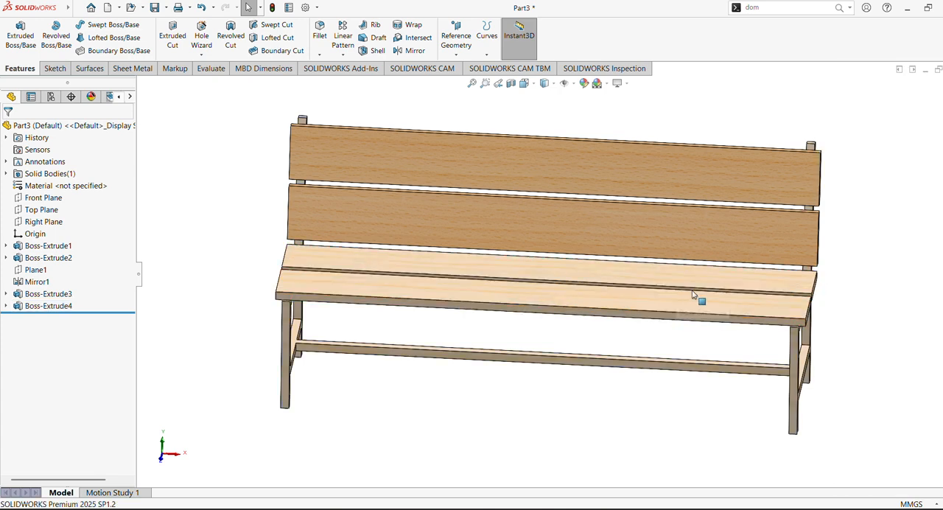
{"action": "key", "text": "ctrl+z"}
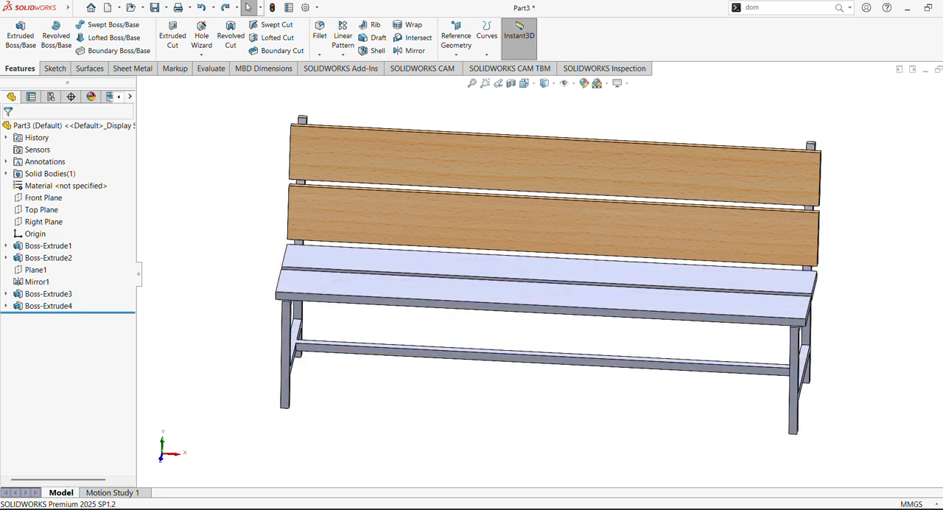
- Apply the polished ash 2d wood appearance to the extrude feature of the two seat boards only
{"action": "left_click_drag", "start_coordinate": [853, 295], "coordinate": [705, 295]}
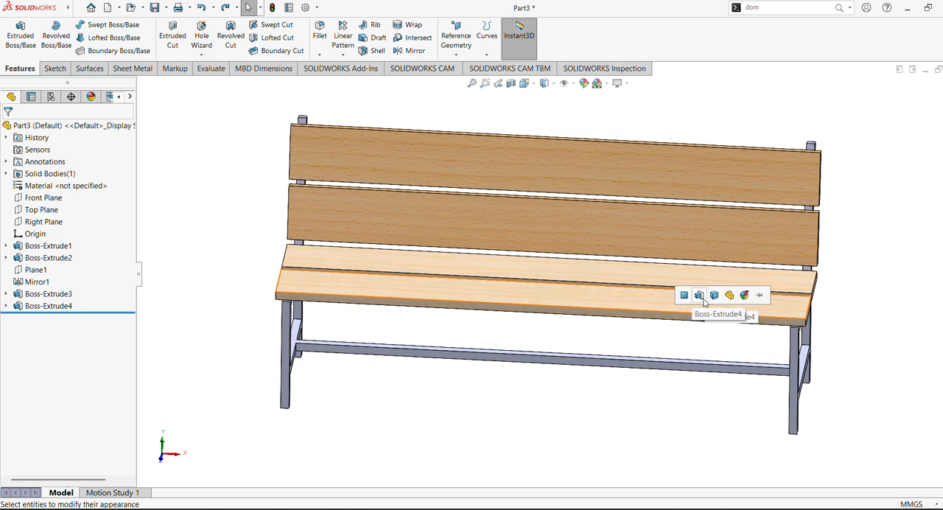
{"action": "left_click", "coordinate": [700, 299]}
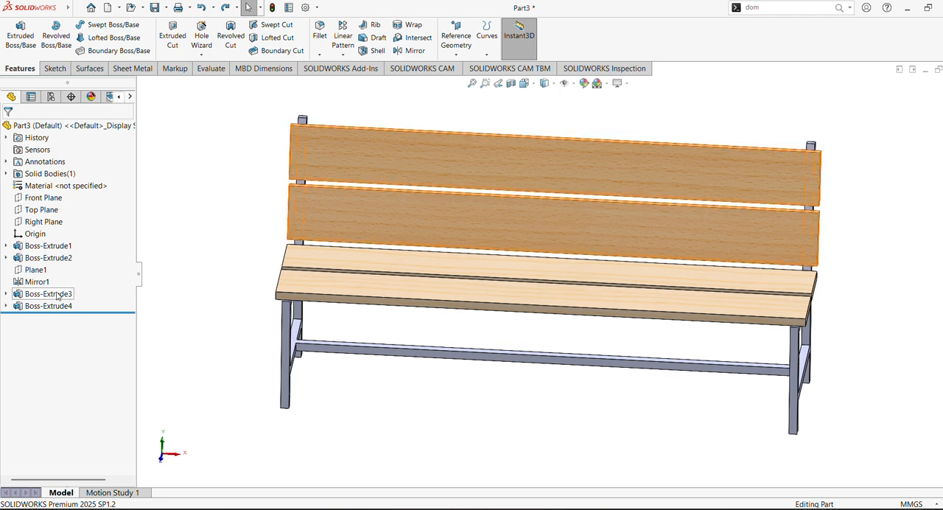
- Apply a steel appearance from the metal library to the front face of the mirrored front leg
{"action": "left_click", "coordinate": [37, 281]}
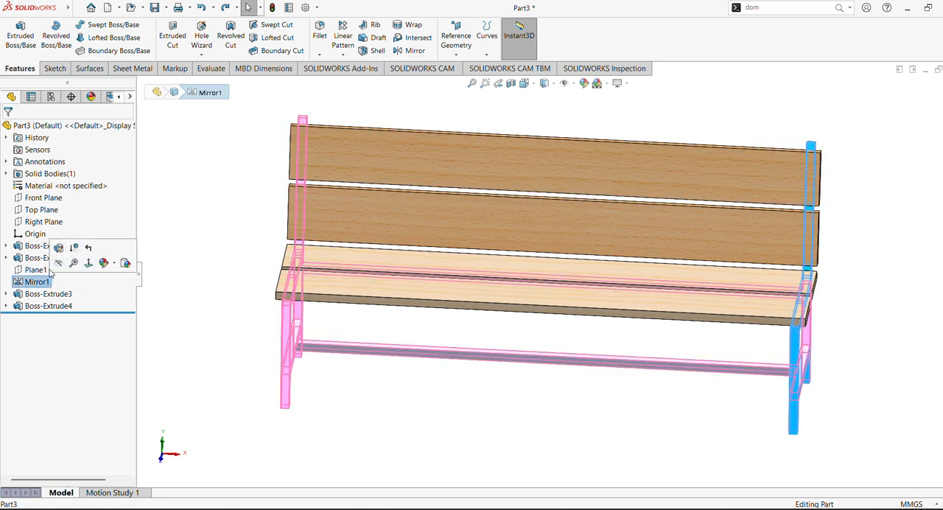
{"action": "left_click", "coordinate": [41, 258]}
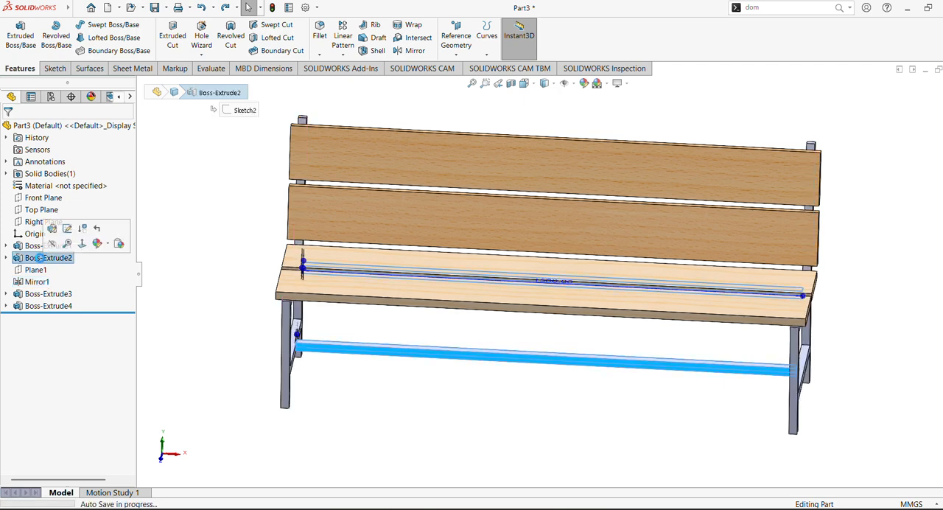
{"action": "left_click", "coordinate": [39, 251], "text": "ctrl"}
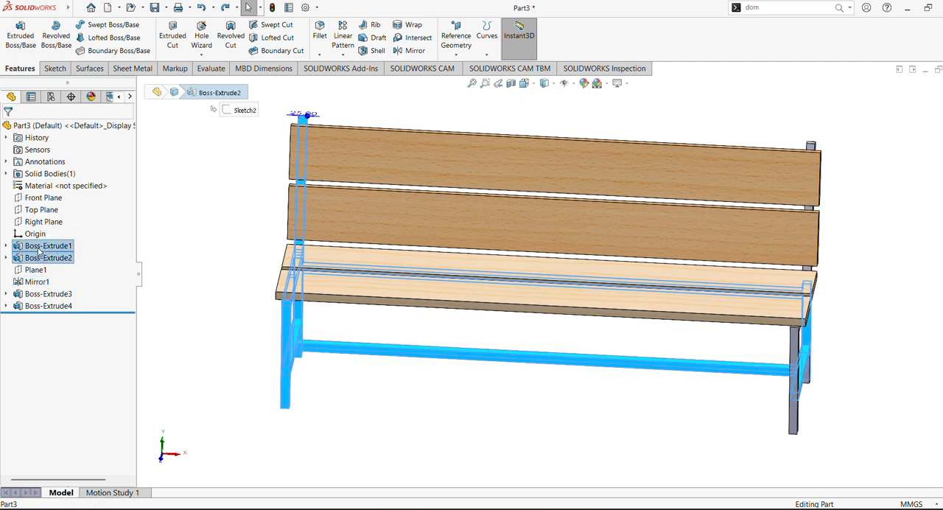
{"action": "left_click", "coordinate": [37, 282], "text": "ctrl"}
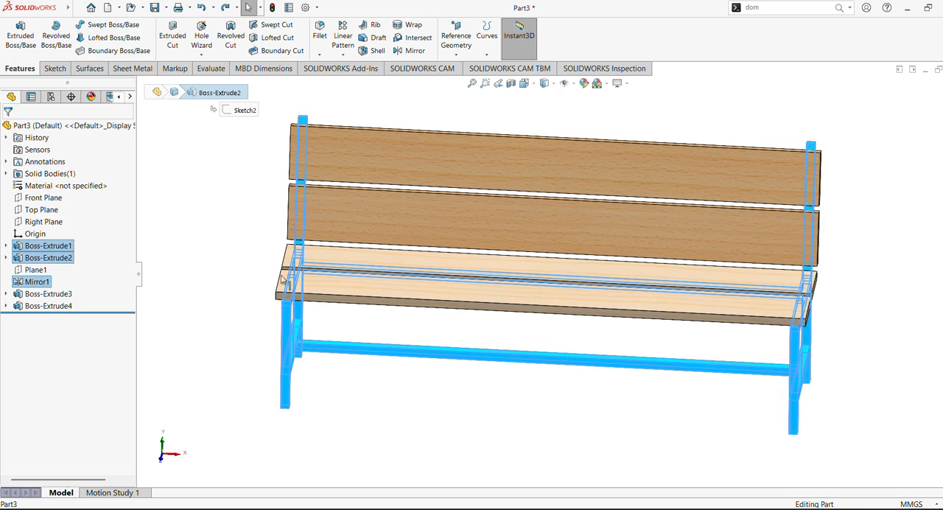
{"action": "left_click", "coordinate": [942, 173]}
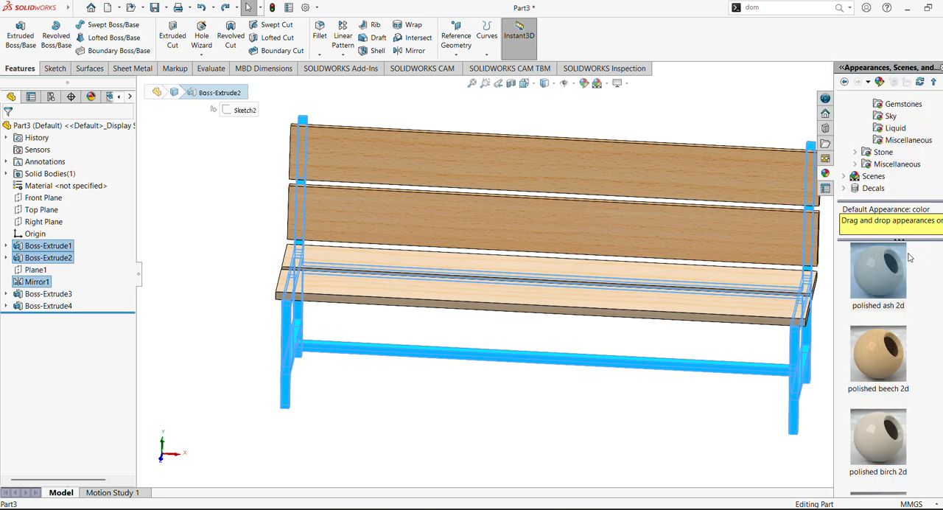
{"action": "scroll", "coordinate": [903, 144], "scroll_direction": "up", "scroll_amount": 4}
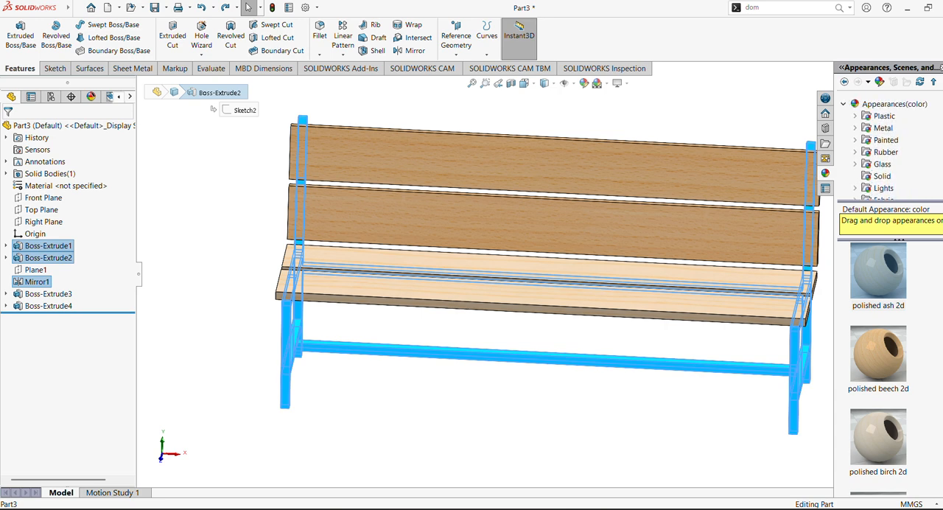
{"action": "left_click", "coordinate": [856, 129]}
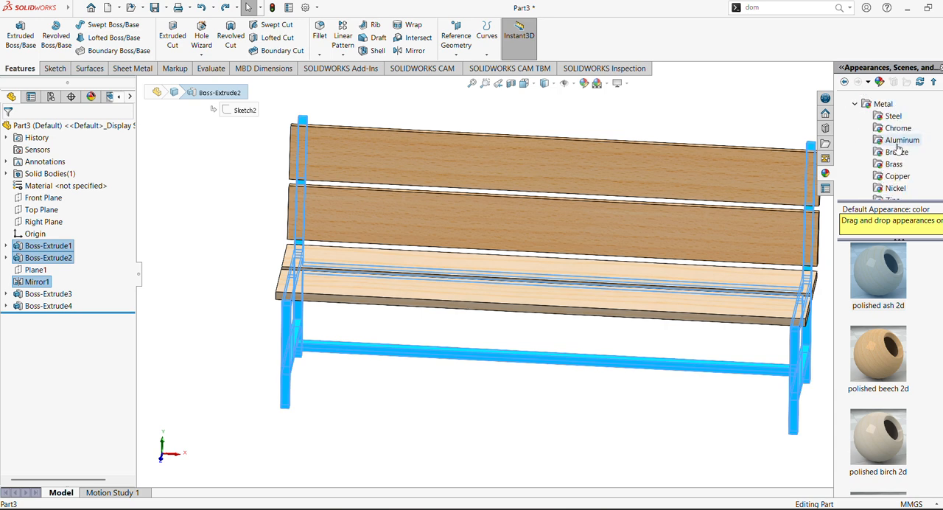
{"action": "left_click", "coordinate": [893, 115]}
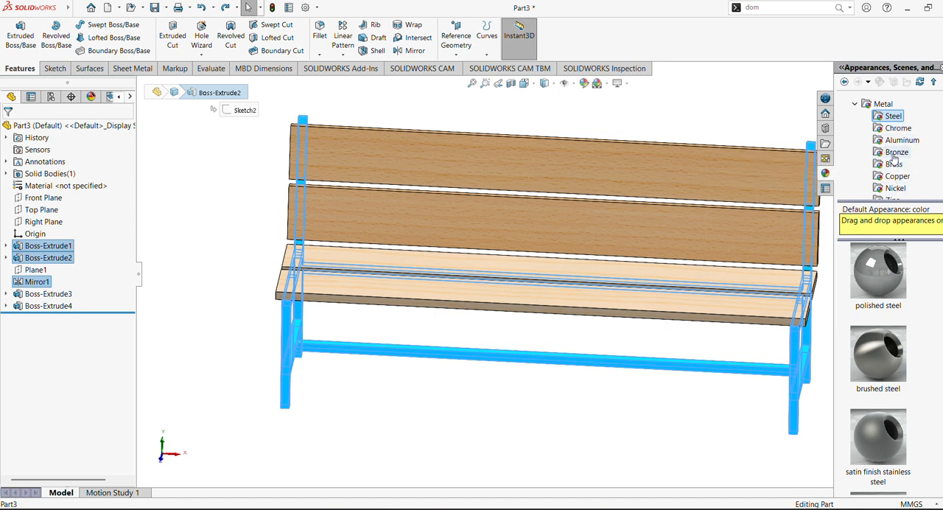
{"action": "left_click", "coordinate": [896, 129]}
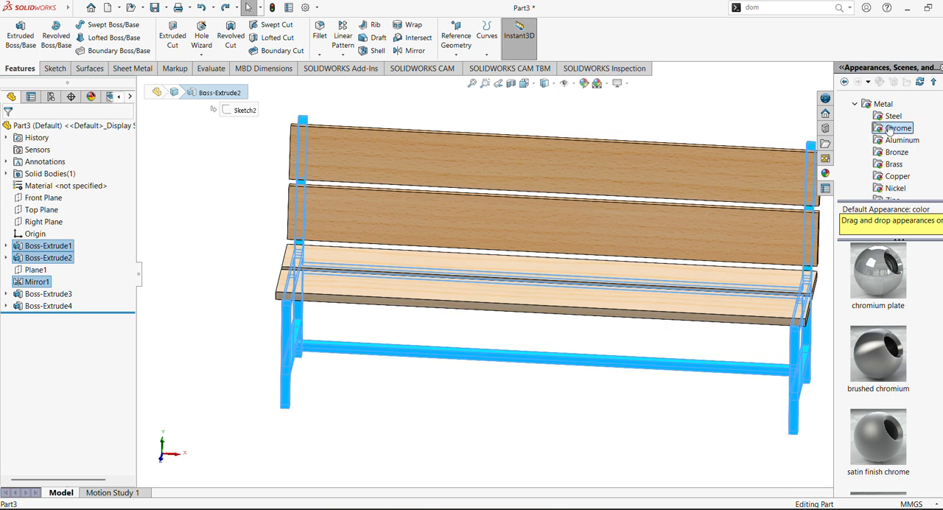
{"action": "left_click", "coordinate": [893, 116]}
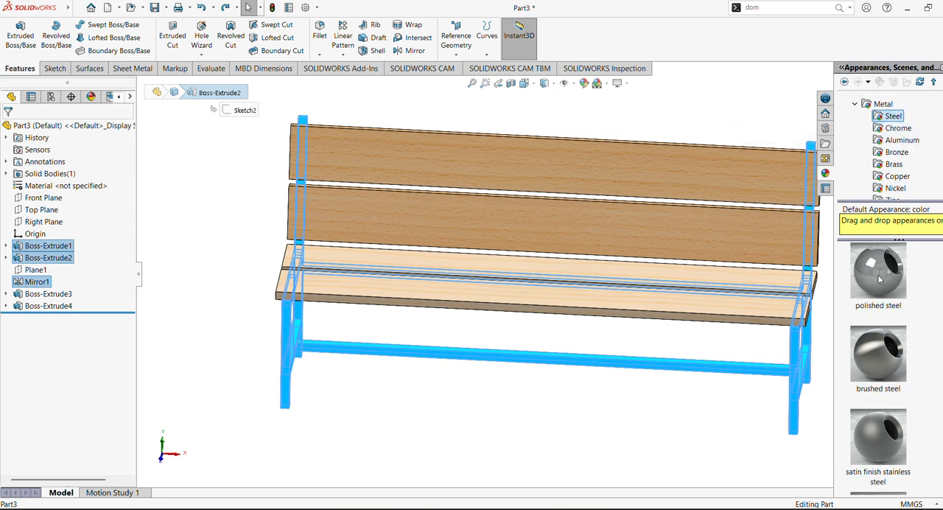
{"action": "scroll", "coordinate": [879, 368], "scroll_direction": "down", "scroll_amount": 5}
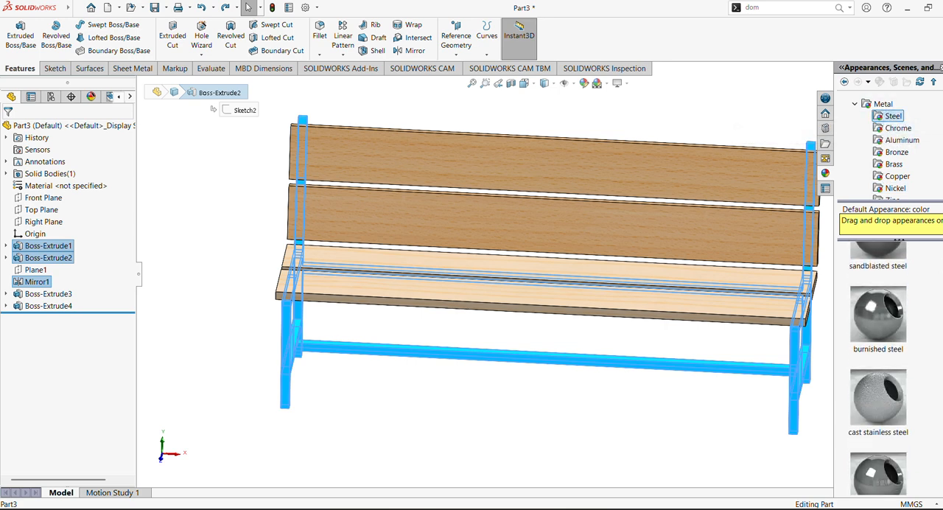
{"action": "mouse_move", "coordinate": [879, 354]}
{"action": "left_mouse_down"}
{"action": "mouse_move", "coordinate": [810, 364]}
{"action": "mouse_move", "coordinate": [444, 363]}
{"action": "mouse_move", "coordinate": [83, 258]}
{"action": "mouse_move", "coordinate": [225, 236]}
{"action": "mouse_move", "coordinate": [146, 252]}
{"action": "mouse_move", "coordinate": [730, 361]}
{"action": "mouse_move", "coordinate": [807, 363]}
{"action": "mouse_move", "coordinate": [796, 358]}
{"action": "left_mouse_up"}
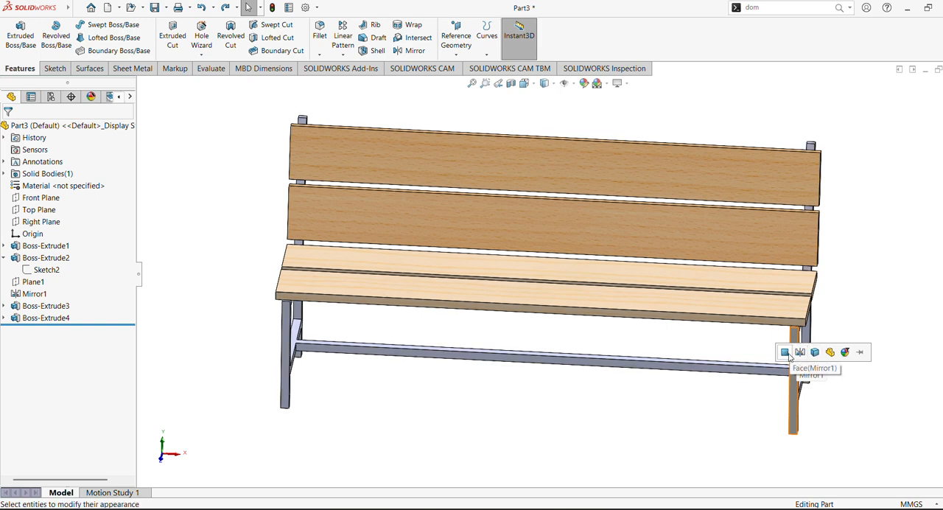
{"action": "left_click", "coordinate": [786, 353]}
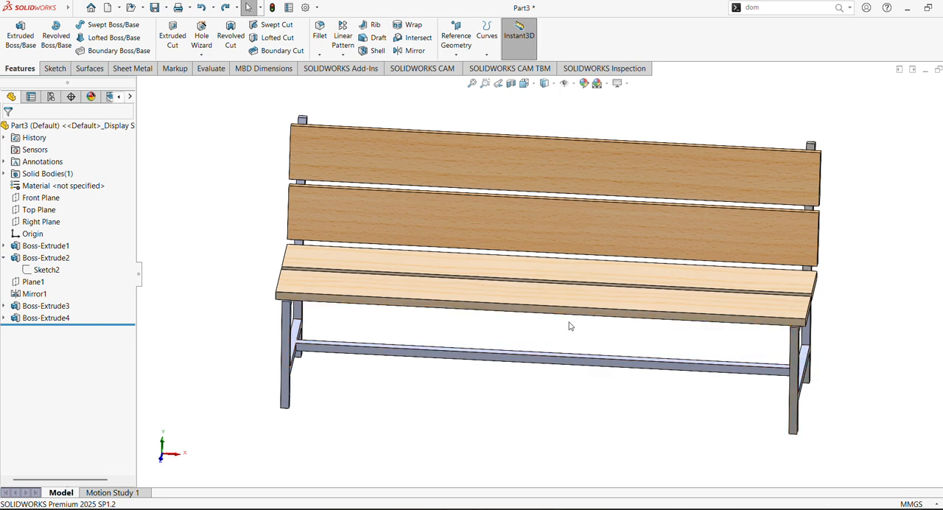
- Apply a steel appearance to the whole part so it covers the remaining bench frame
{"action": "left_click", "coordinate": [53, 127]}
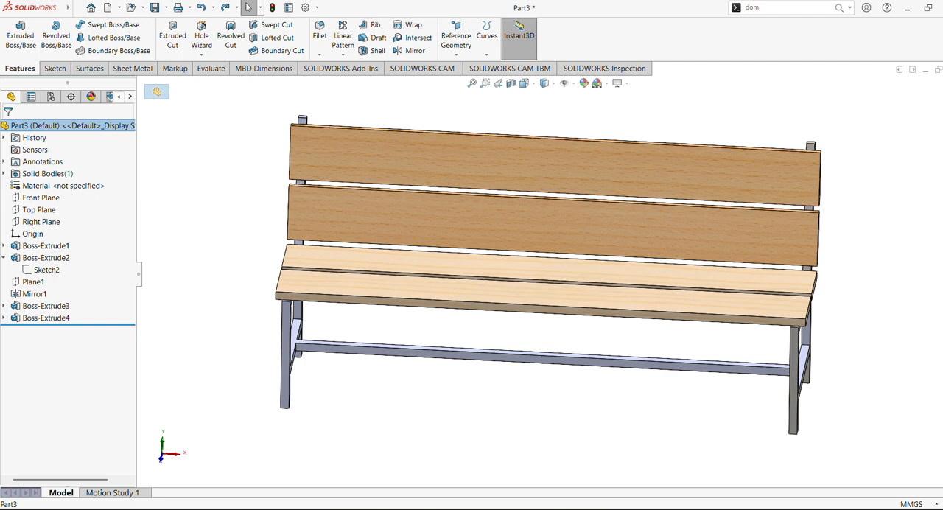
{"action": "left_click", "coordinate": [942, 173]}
{"action": "double_click", "coordinate": [887, 368]}
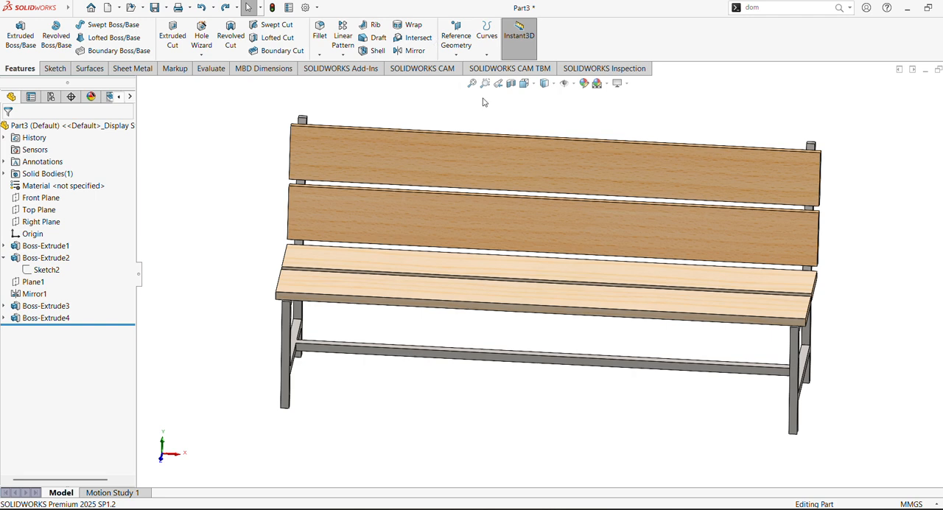
- Fit the bench to the view, hide the feature tree and inspect the finished appearances from an angle
{"action": "key", "text": "f"}
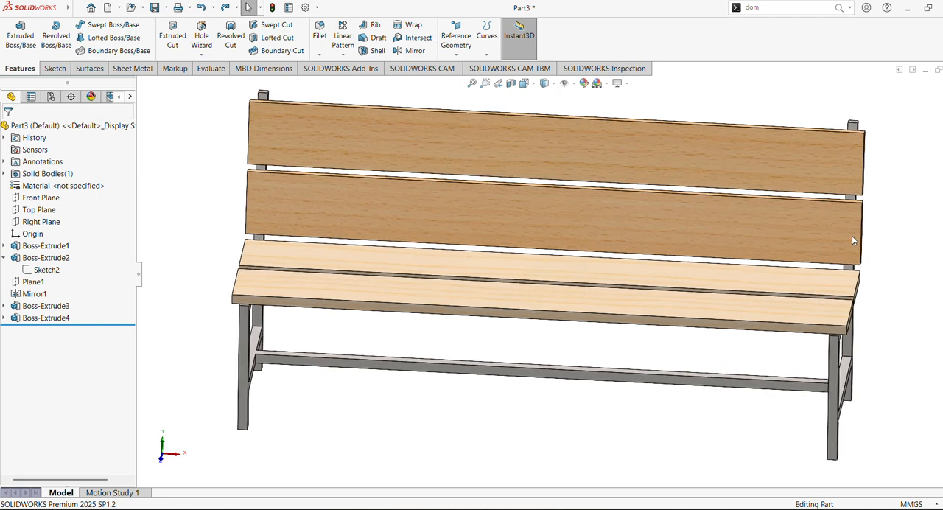
{"action": "left_click", "coordinate": [139, 275]}
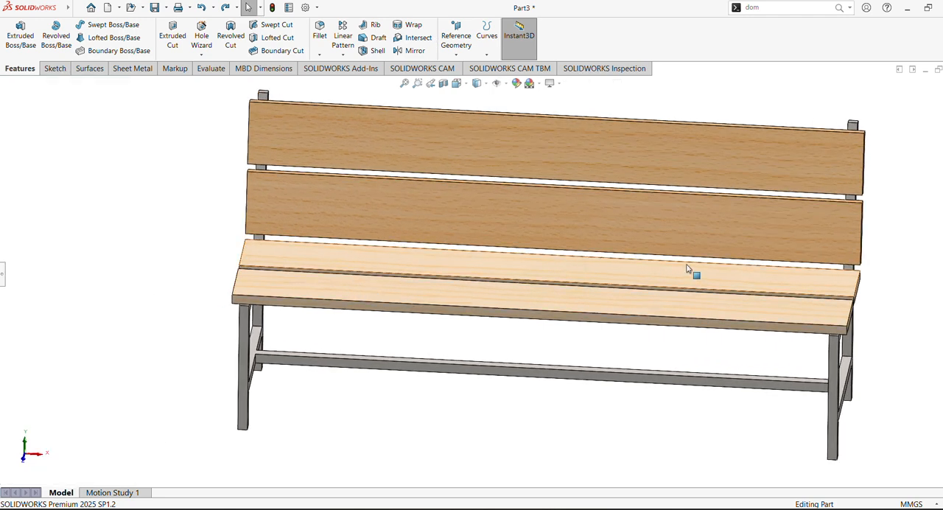
{"action": "scroll", "coordinate": [687, 264], "scroll_direction": "up", "scroll_amount": 3}
{"action": "scroll", "coordinate": [623, 267], "scroll_direction": "down", "scroll_amount": 3}
{"action": "middle_click_drag", "start_coordinate": [627, 268], "coordinate": [569, 284], "text": "ctrl"}
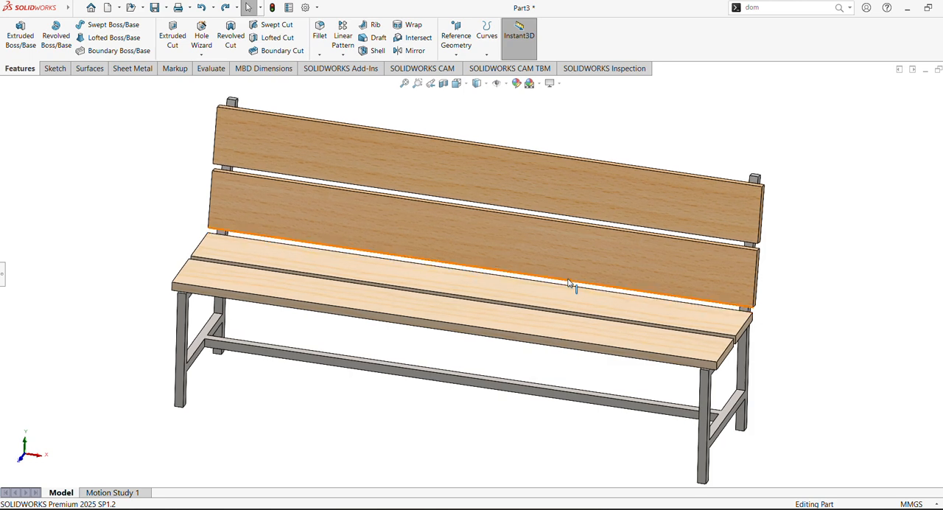